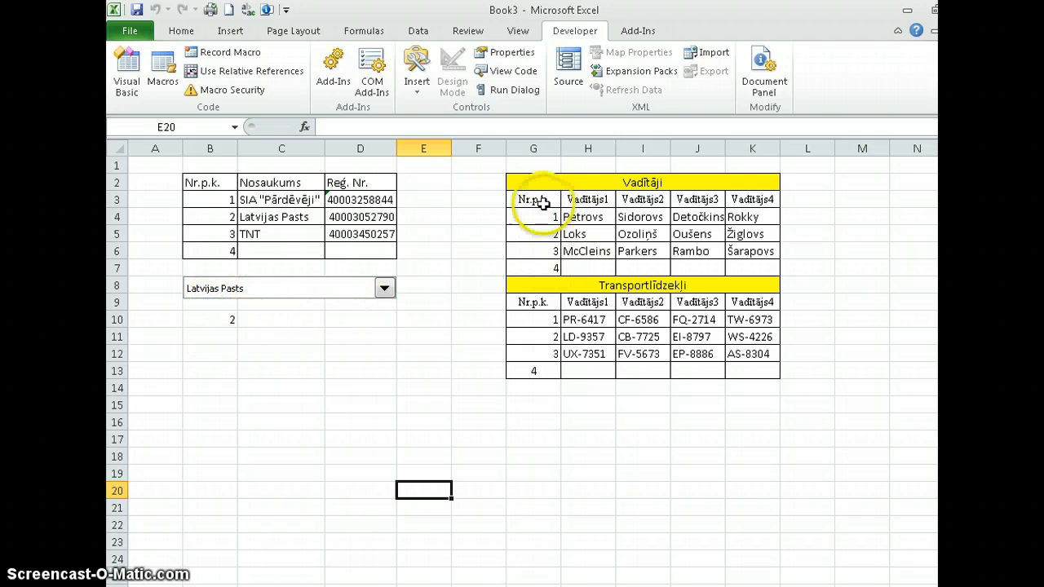
drag(538, 235, 752, 237)
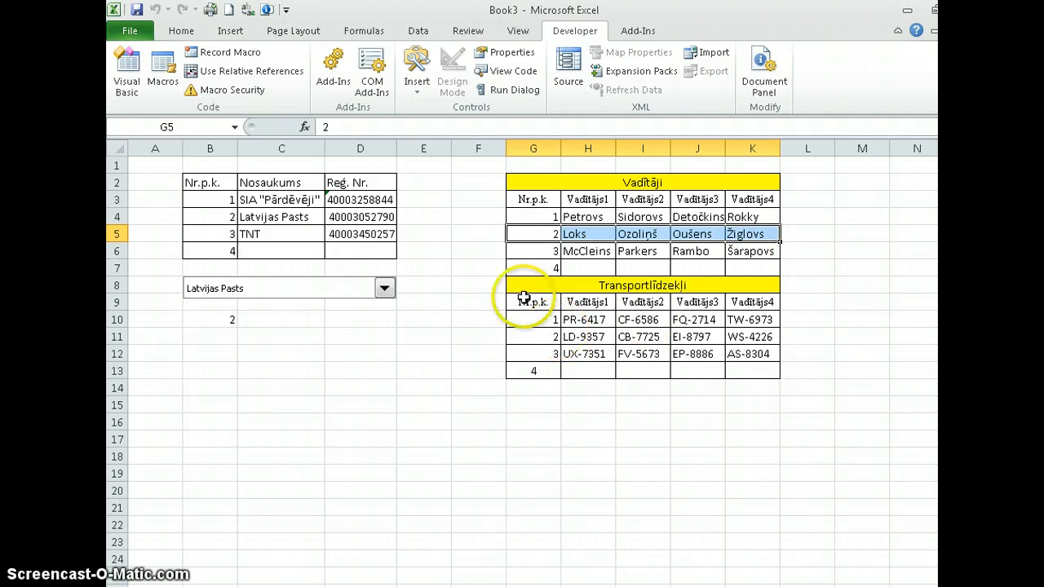
drag(530, 302, 740, 372)
drag(518, 336, 737, 341)
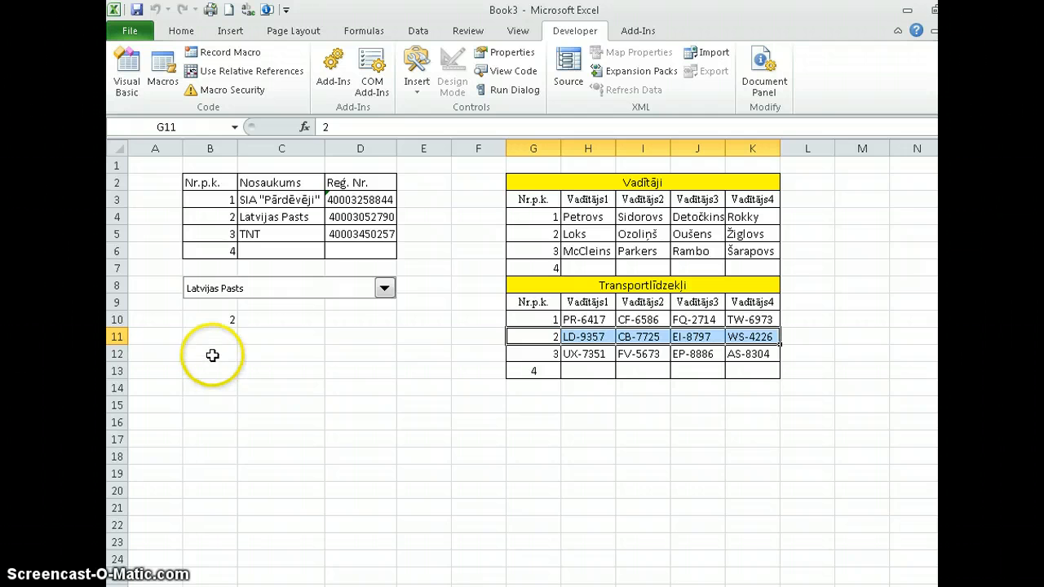
Enter the headings Vad in cell B12 and TransL in cell C12
click(210, 353)
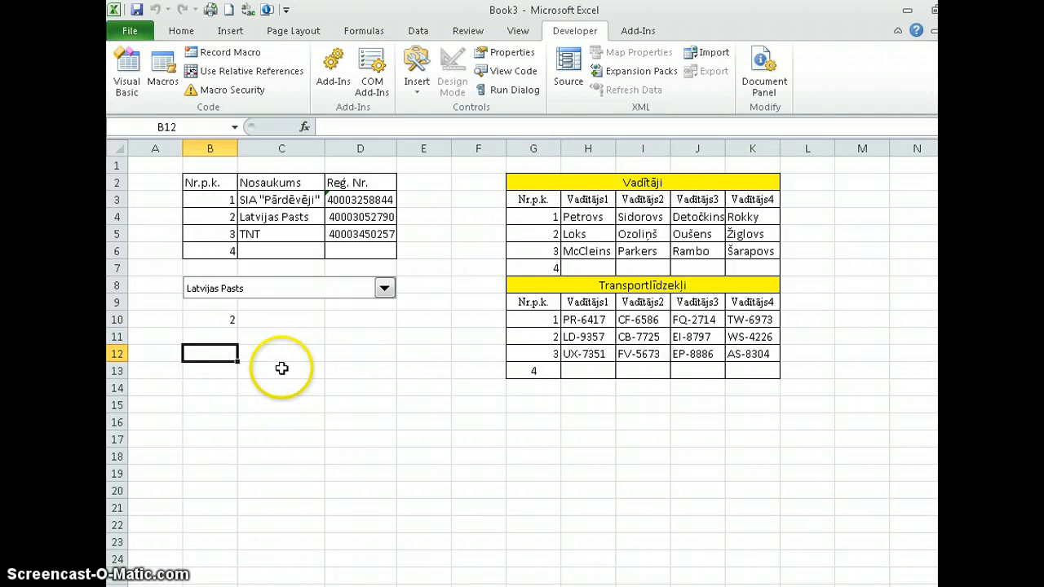
text(V)
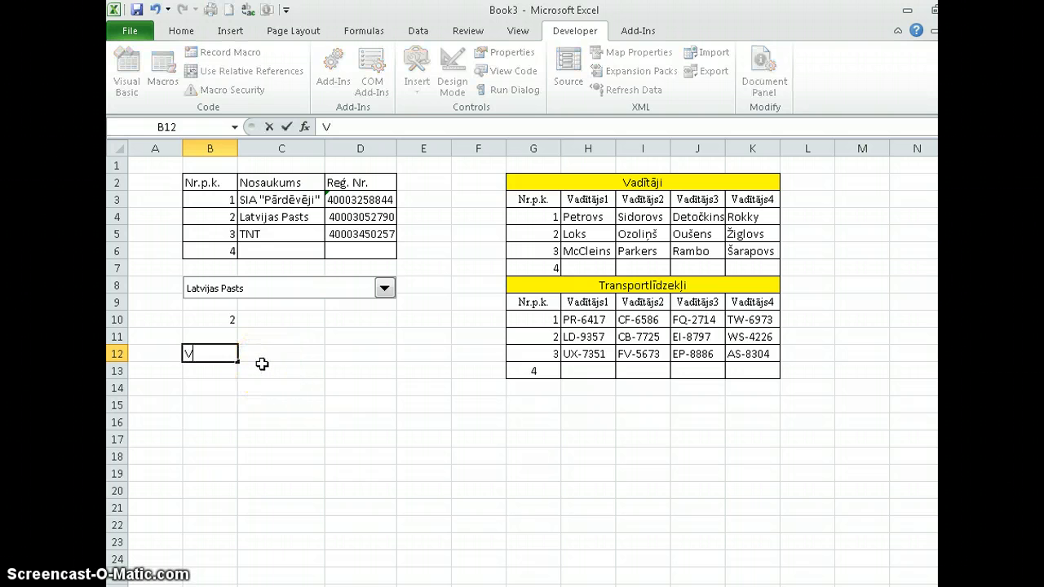
text(ad)
key(Tab)
text(T)
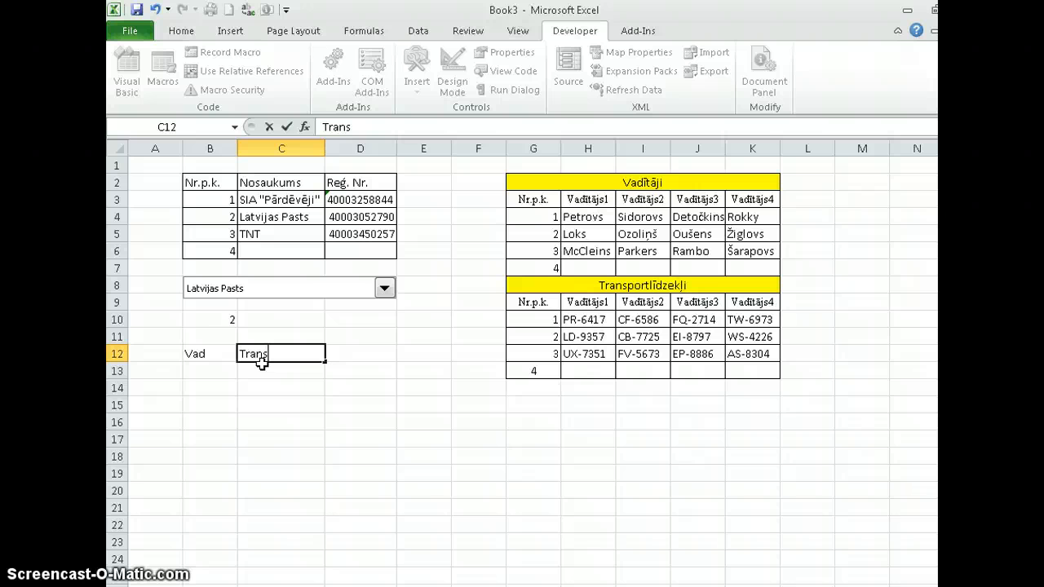
key(Return)
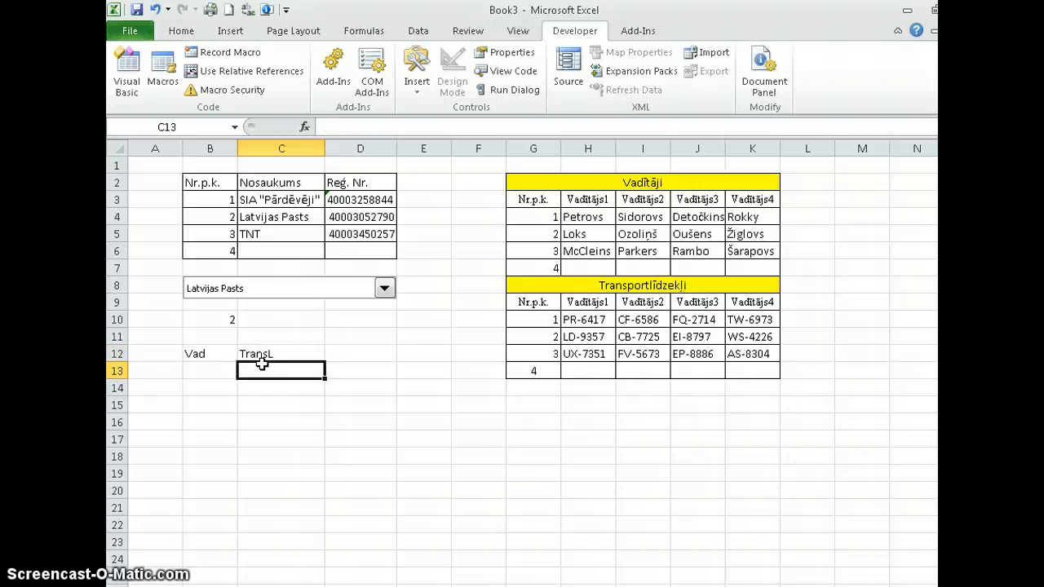
In B13, build the formula =VLOOKUP(B10;$G$4:$K$7;2;FALSE) to look up the selected company's first driver
click(198, 355)
key(Right)
click(209, 375)
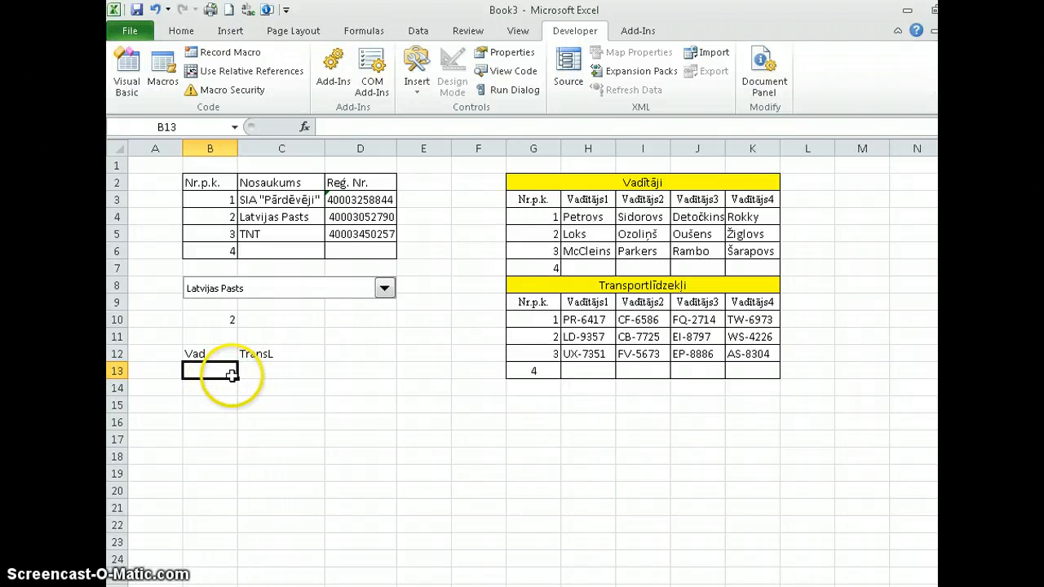
text(=vl)
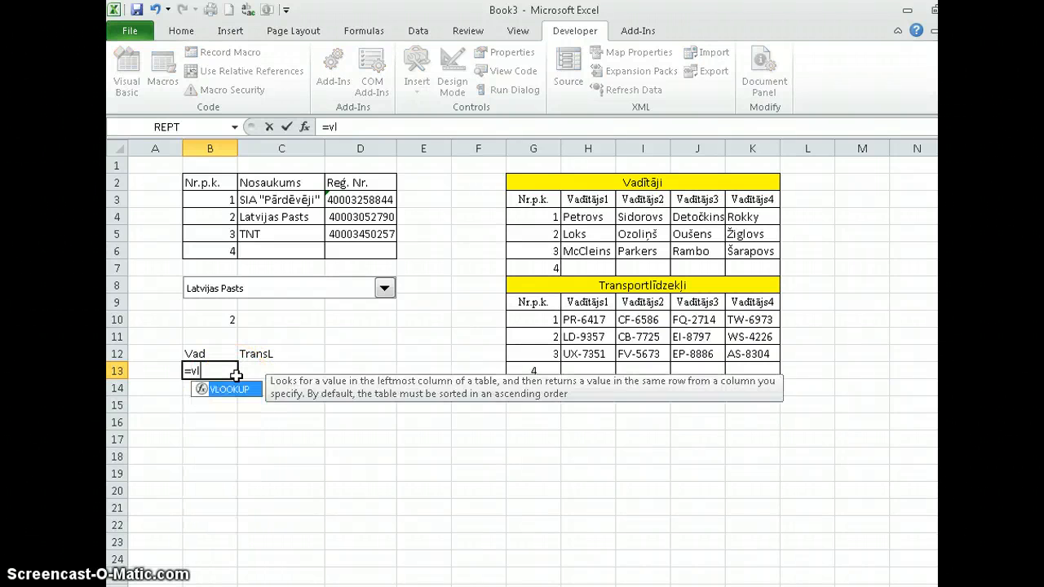
key(Tab)
click(222, 318)
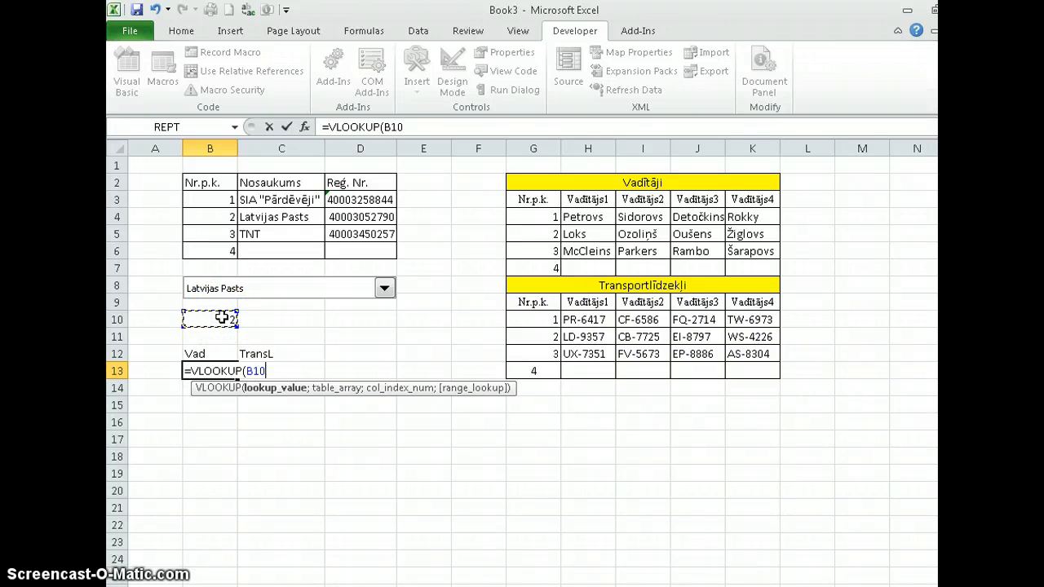
text(;)
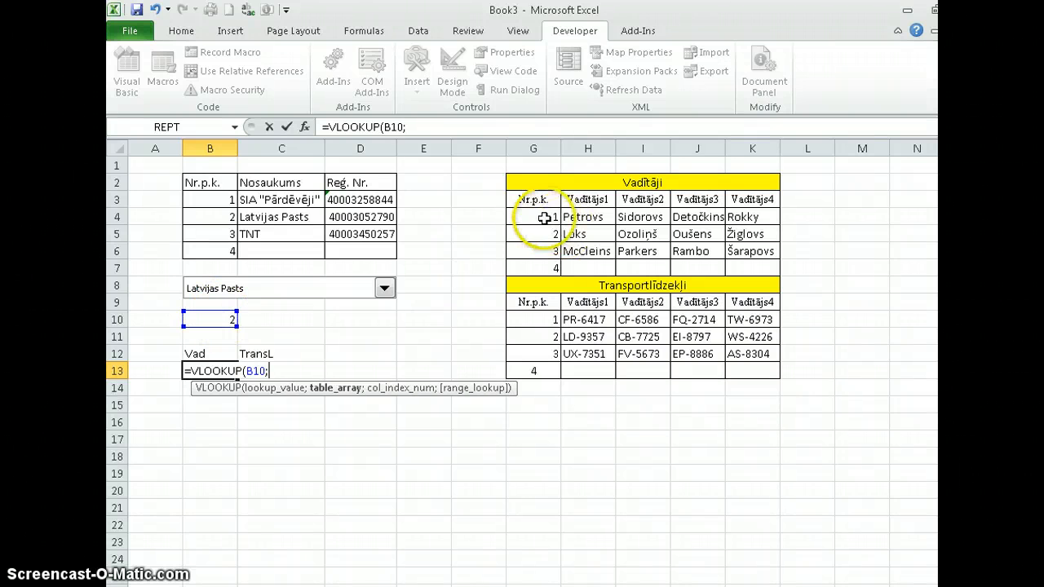
drag(540, 215, 760, 271)
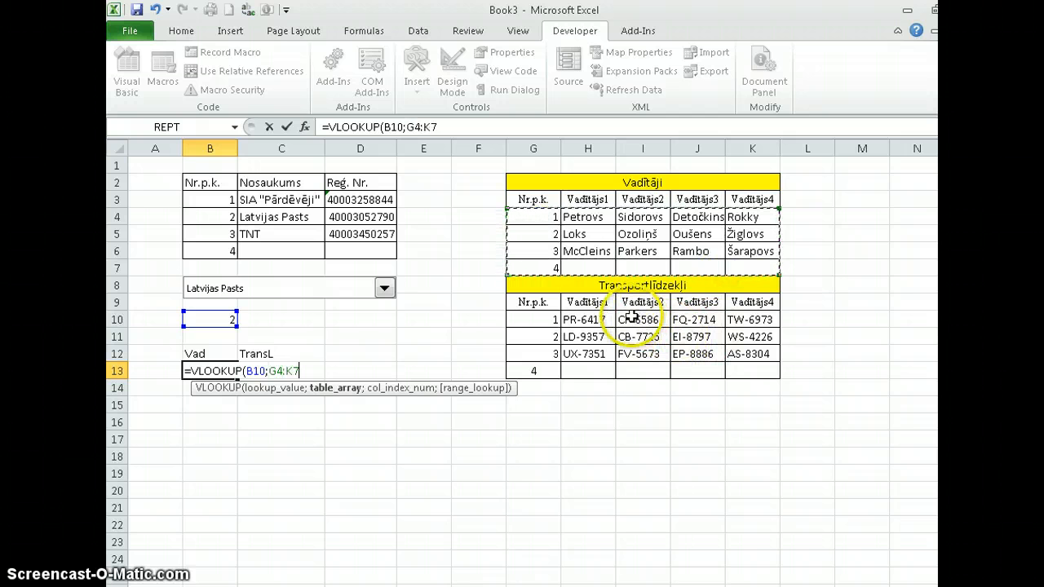
key(F4)
text(;)
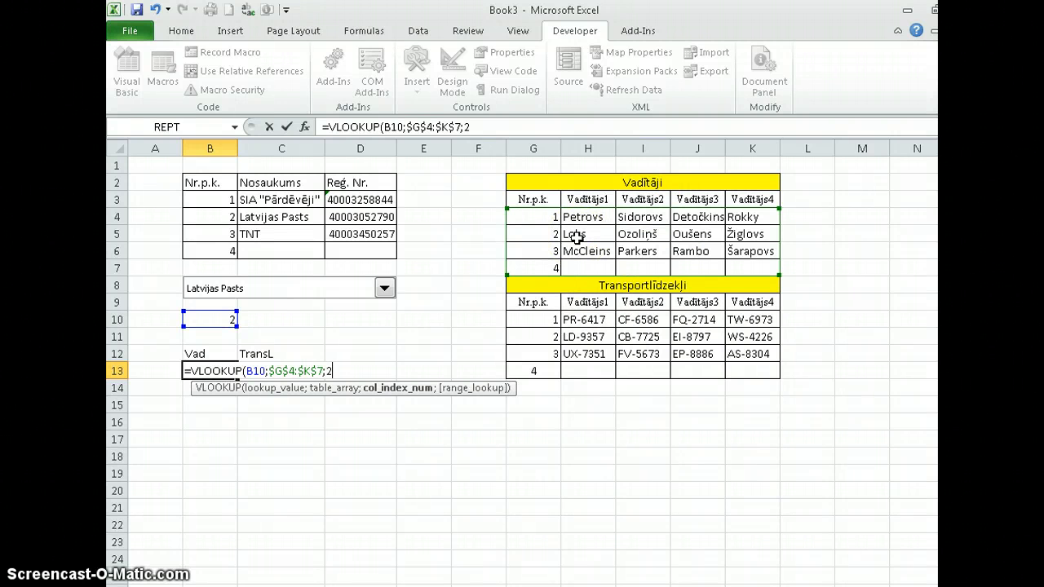
text(2;)
key(Down)
key(Tab)
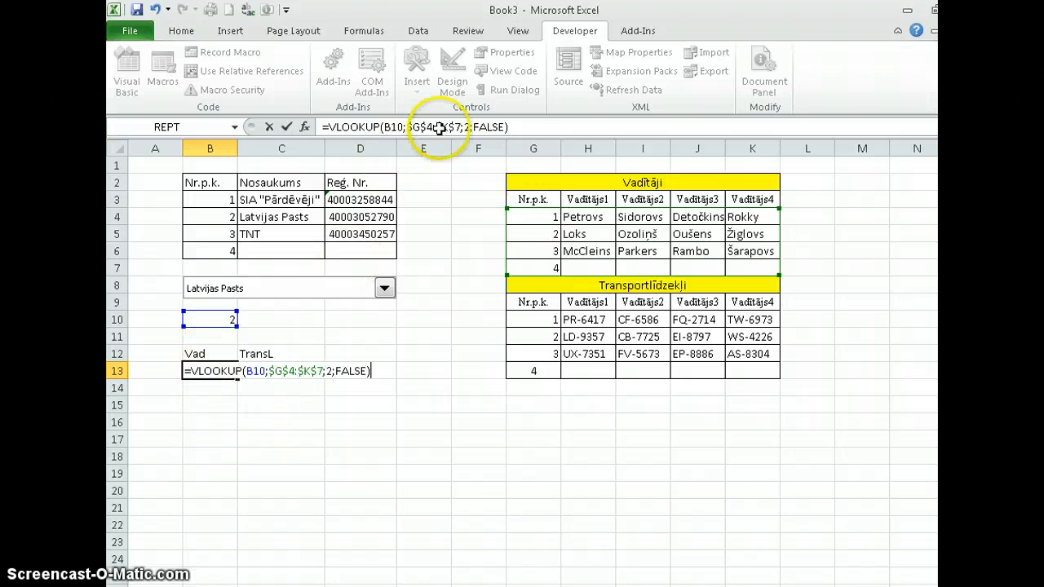
Copy the complete VLOOKUP formula text from B13 and confirm the cell entry
drag(520, 128, 405, 127)
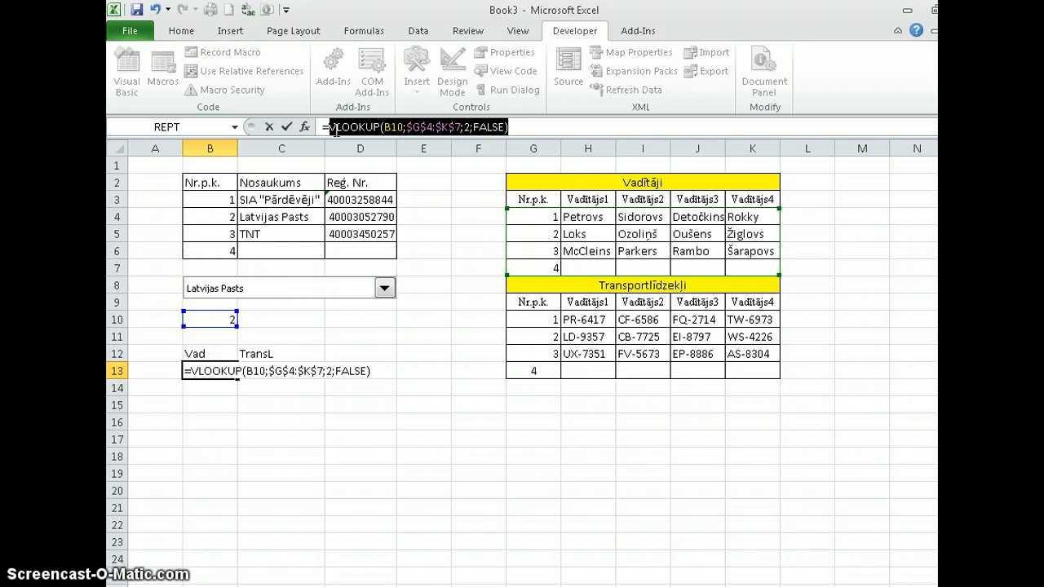
click(436, 128)
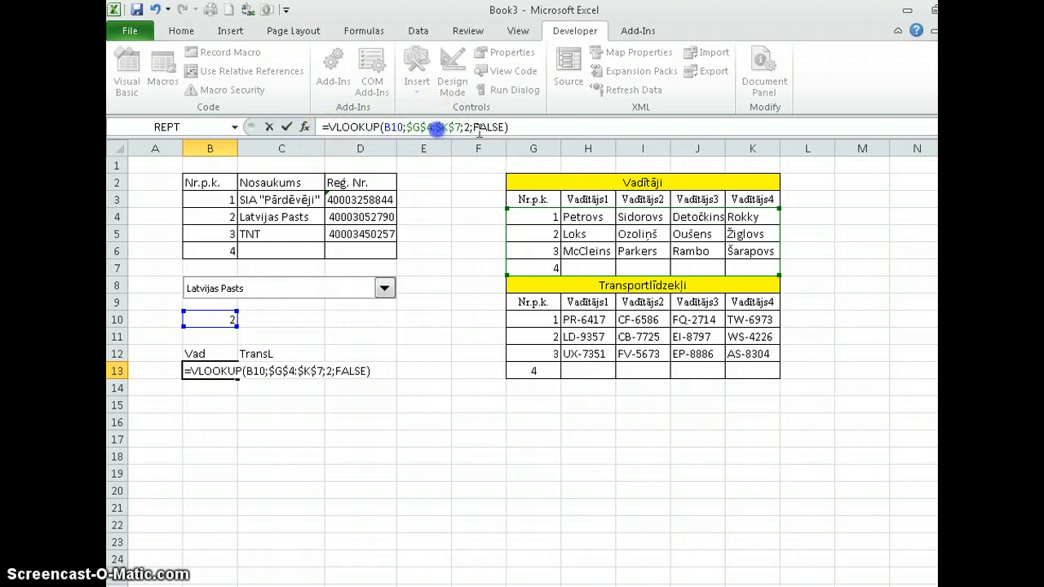
drag(523, 130, 321, 126)
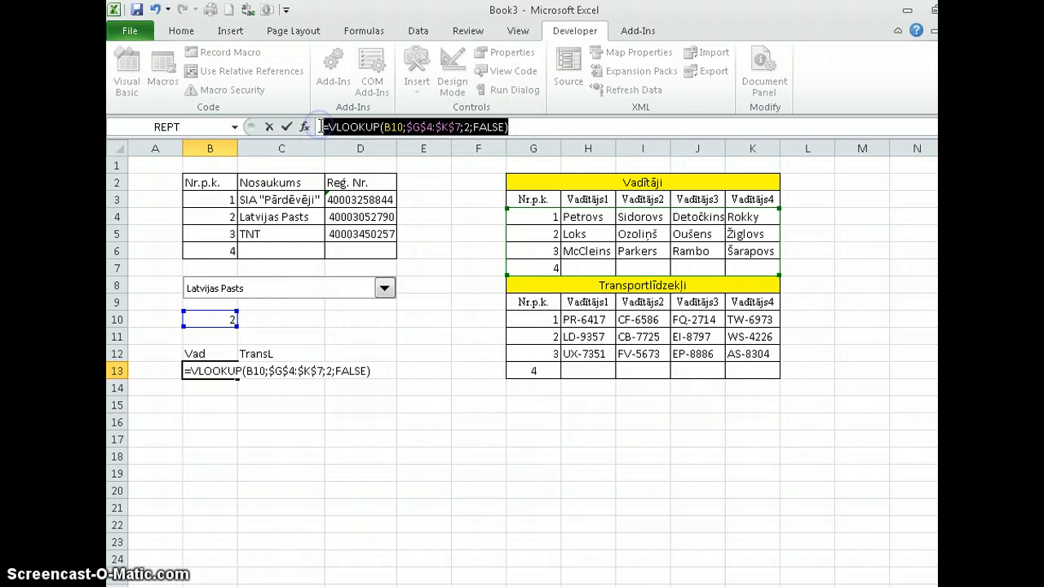
key(Return)
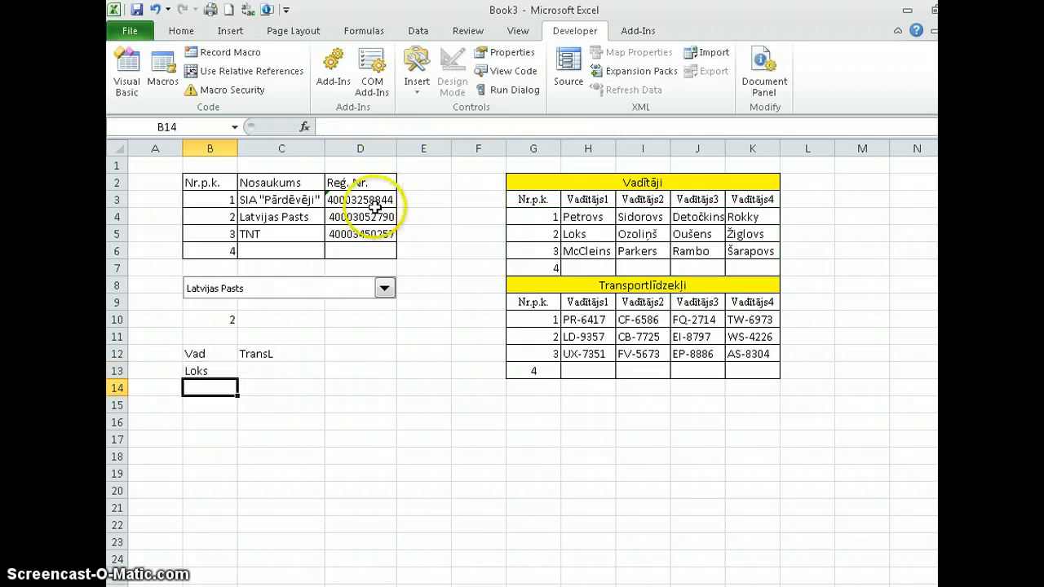
Paste the copied formula into B14 and set its column index to 3 for the second driver
text(=VLOOKUP(B10;$G$4:$K$7;2;FALSE))
key(F2)
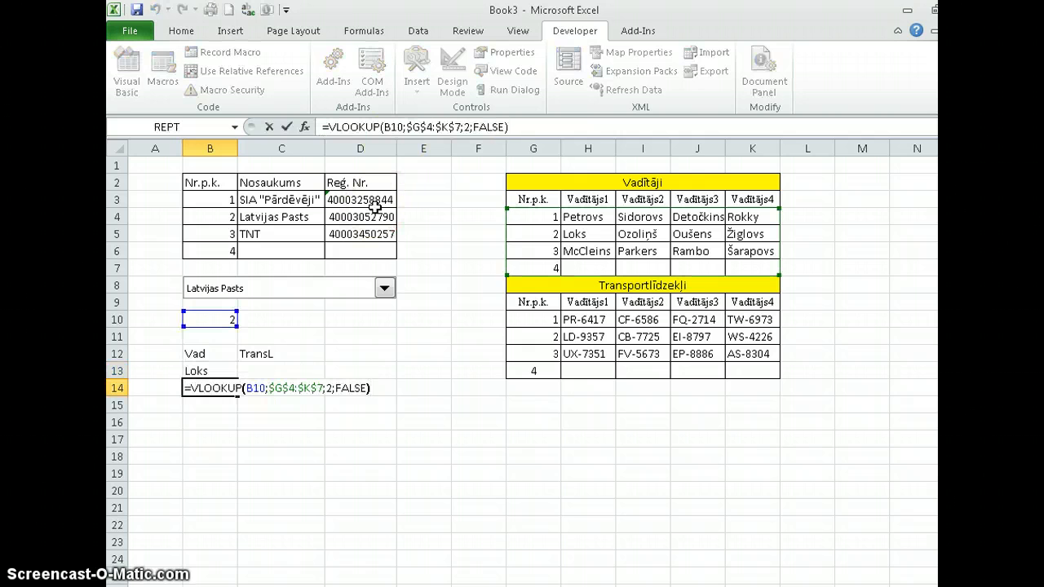
key(Left)
key(Left)
key(Left)
key(Left)
key(Left)
key(Left)
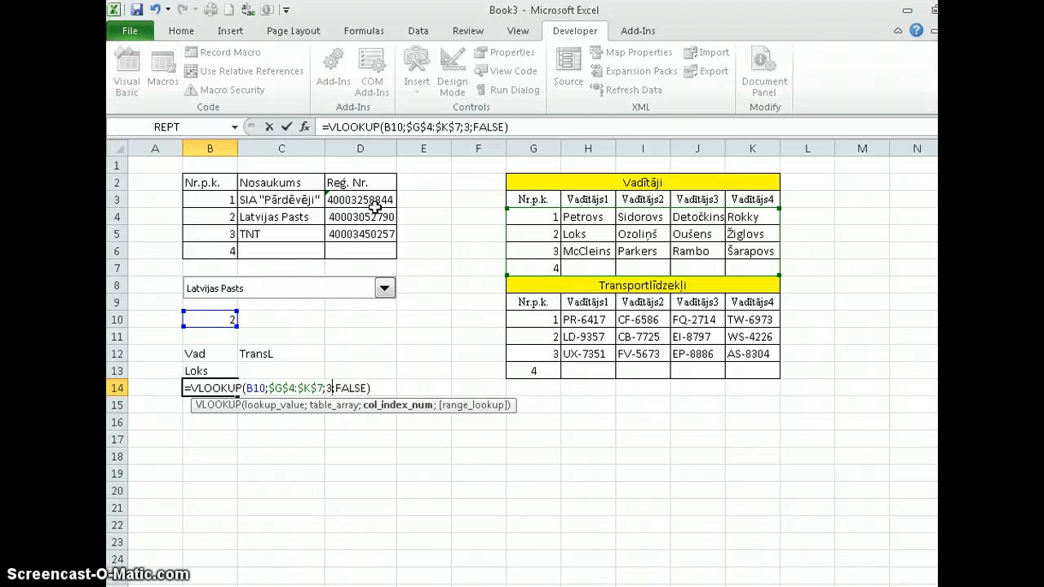
key(Return)
Paste the copied formula into B15 and set its column index to 4 for the third driver
text(=VLOOKUP(B10;$G$4:$K$7;2;FALSE))
key(F2)
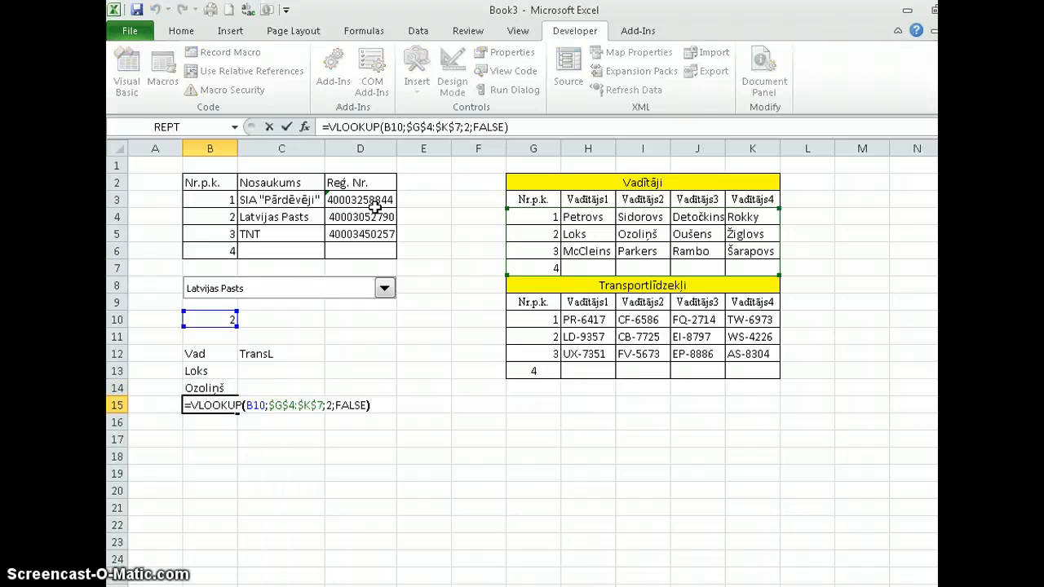
key(Left)
key(Left)
key(Left)
key(Left)
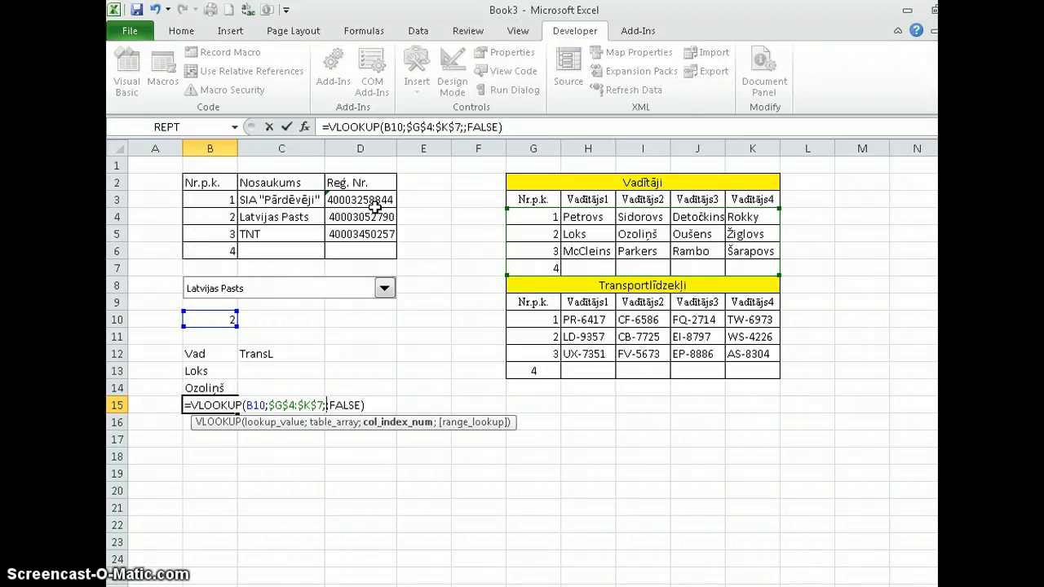
text(4)
key(Return)
Paste the copied formula into B16 and set its column index to 5 for the fourth driver
key(F2)
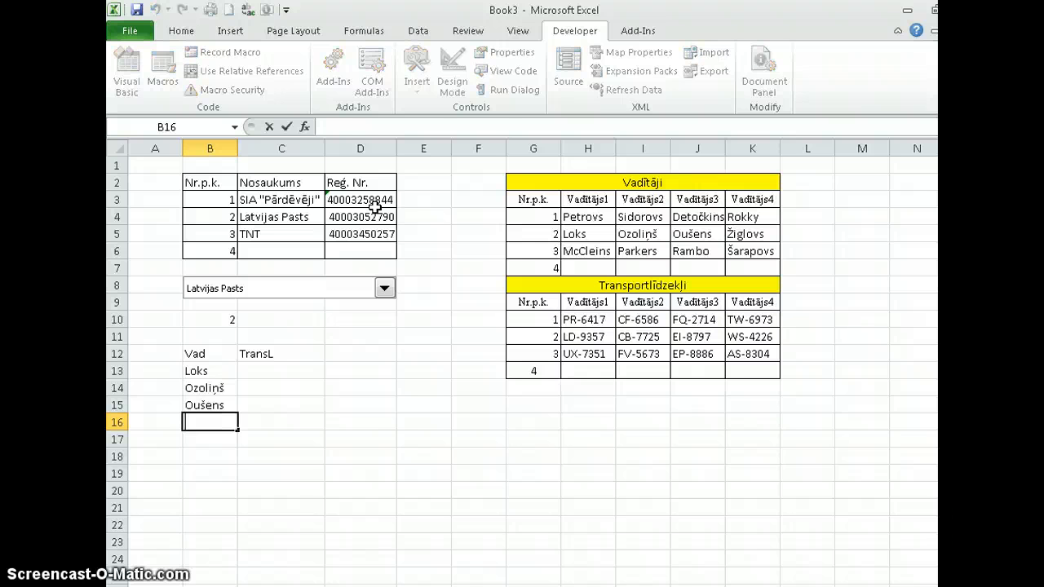
key(Escape)
key(ctrl+v)
key(F2)
key(Left)
key(Left)
key(Left)
key(Left)
key(Left)
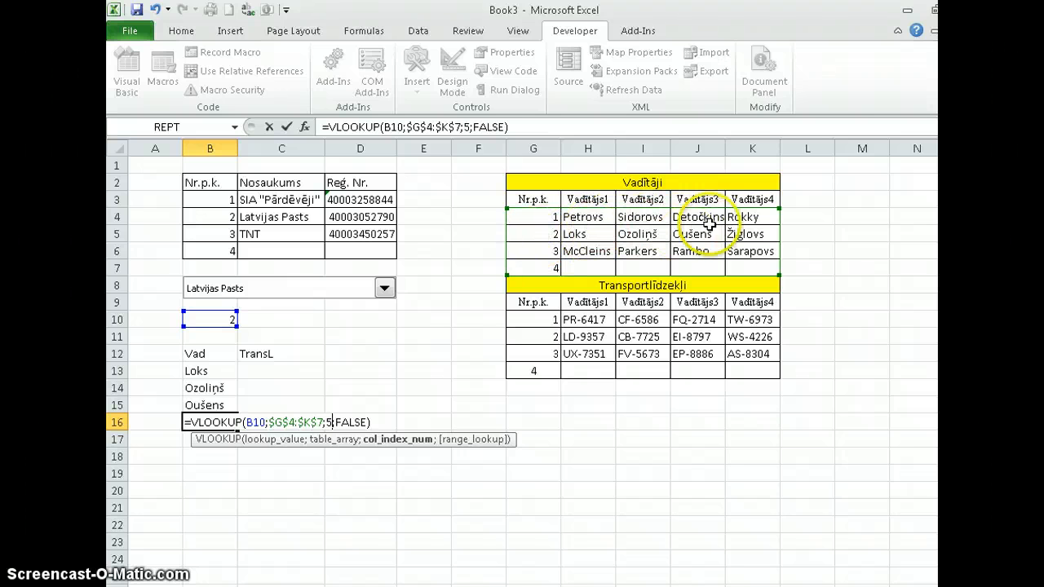
key(Return)
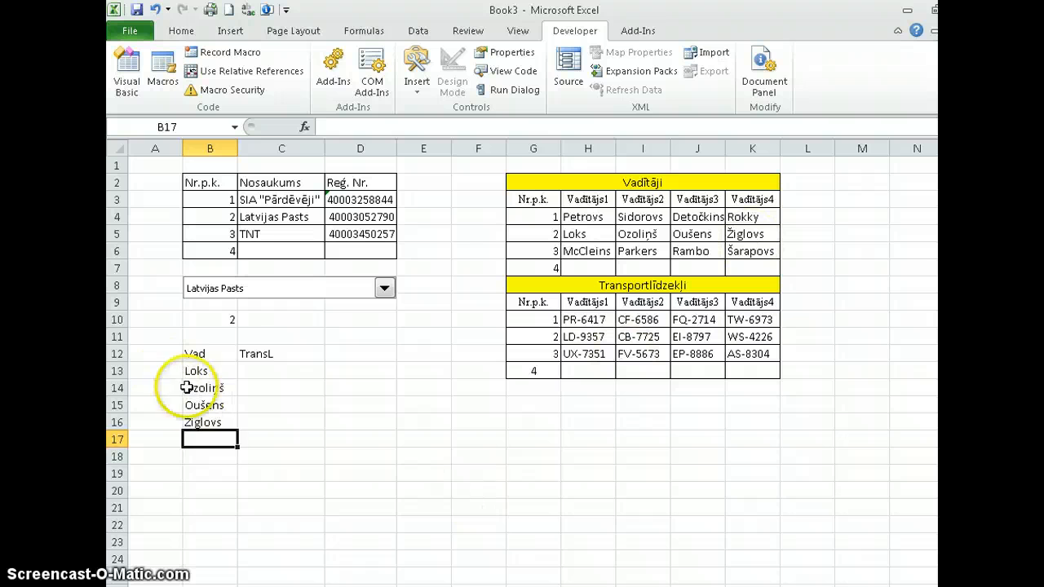
Choose SIA "Pārdēvēji" in the company drop-down to test the driver lookups
click(384, 289)
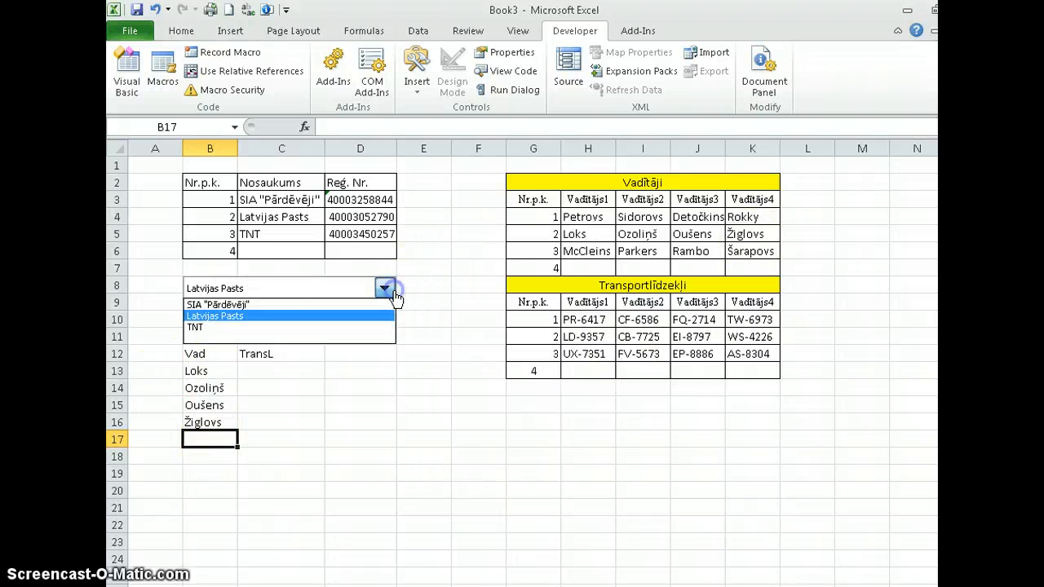
click(285, 305)
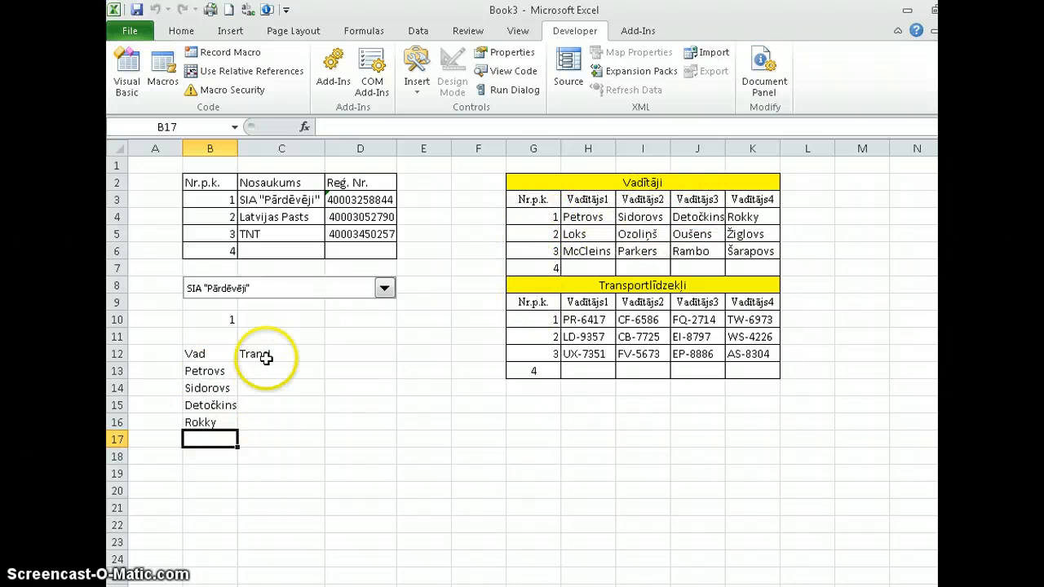
click(218, 371)
Paste the VLOOKUP formula into C13 and move its table range to $G$10:$K$13 in the Transportlīdzekļi table
click(261, 371)
text(=VLOOKUP(B10;$G$4:$K$7;2;FALSE))
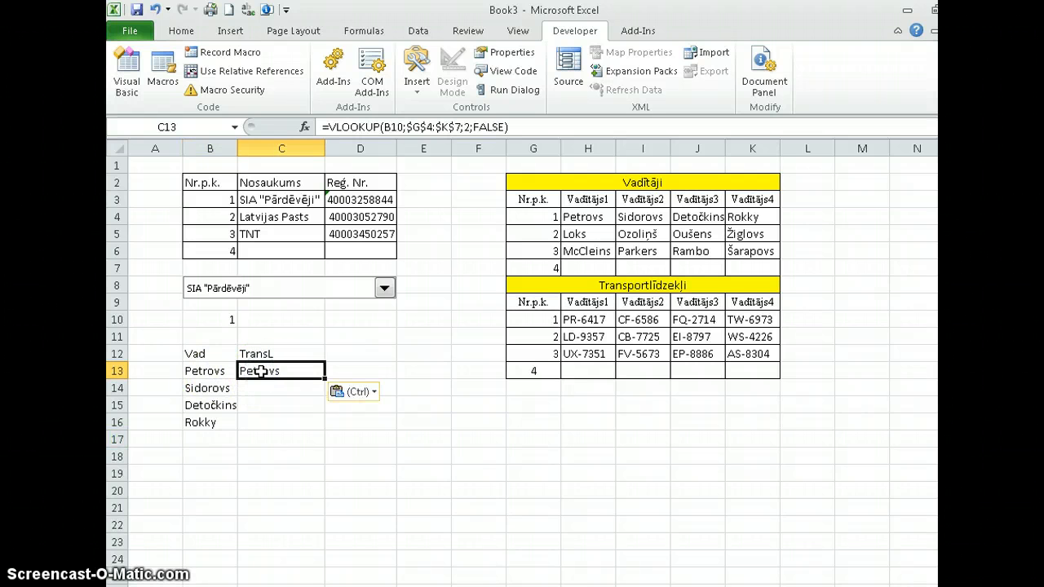
double_click(261, 371)
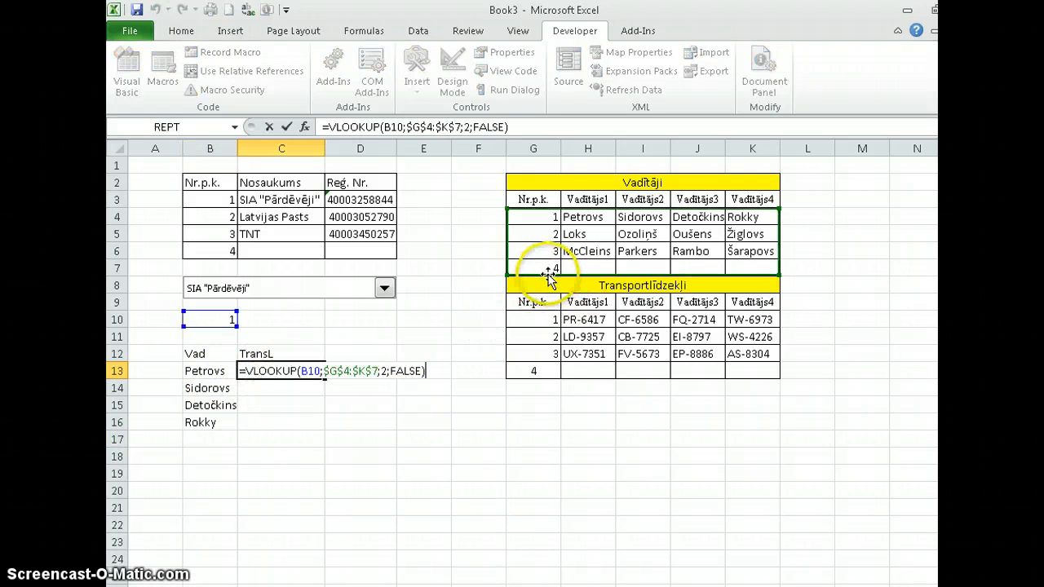
drag(552, 350, 554, 380)
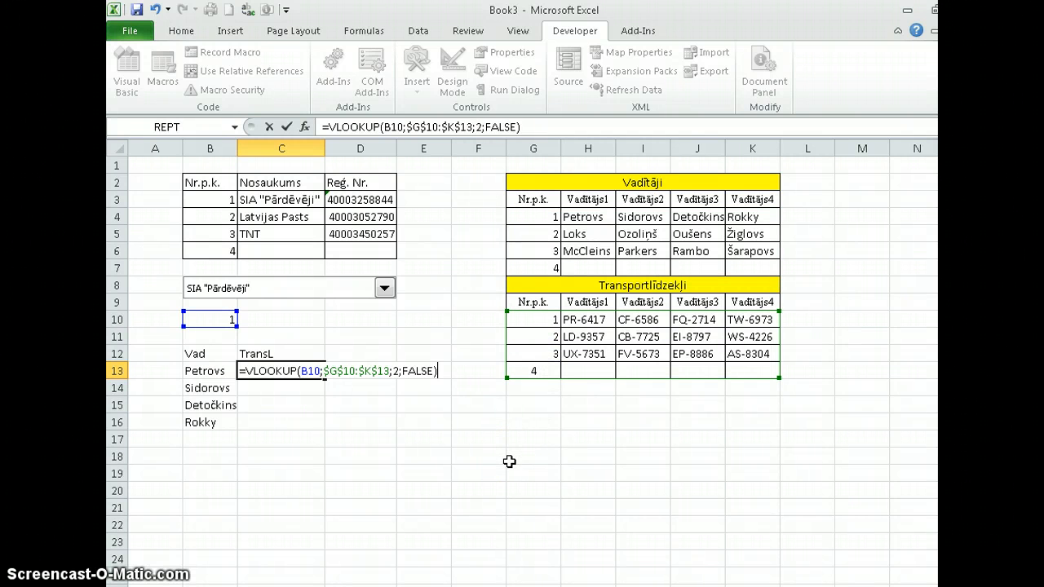
key(Return)
Try to copy cell C13 with its formula down into C14
key(Up)
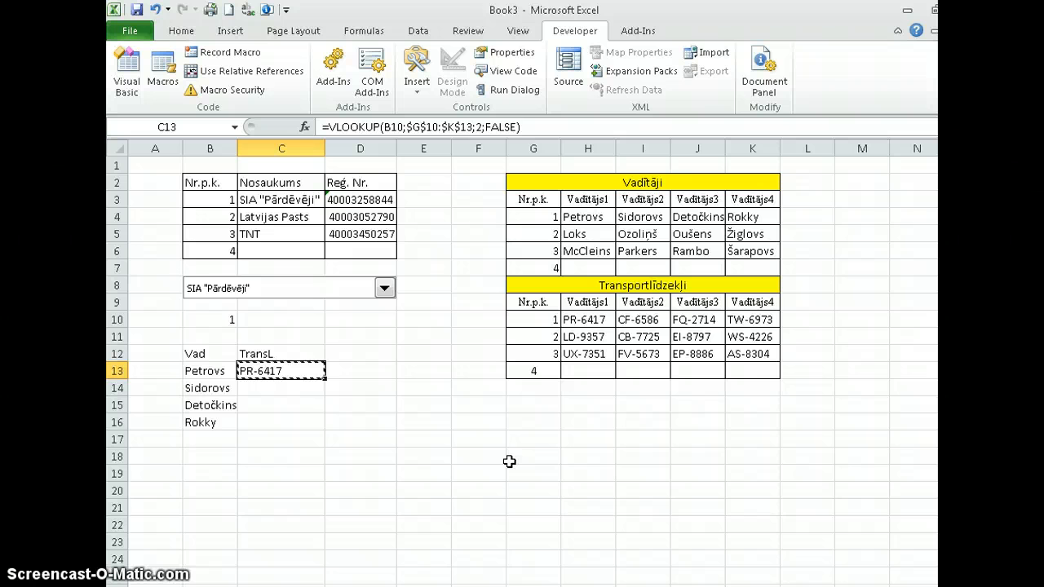
key(Down)
key(ctrl+v)
key(Escape)
Copy C13's formula as text into C14 and set its column index to 3 for the second vehicle
key(Up)
key(F2)
drag(522, 127, 320, 126)
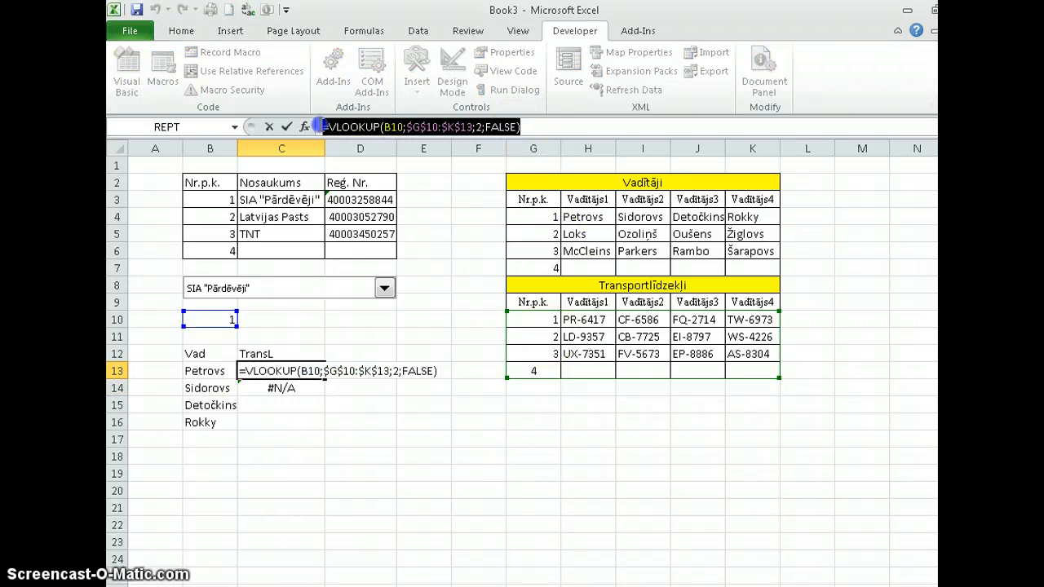
key(ctrl+c)
key(Escape)
click(298, 387)
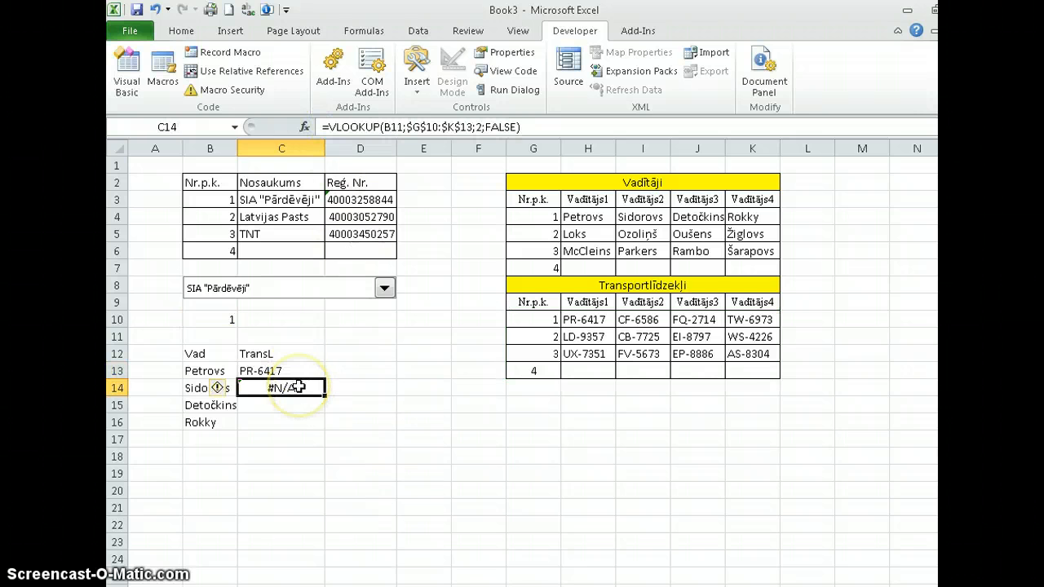
key(ctrl+v)
key(F2)
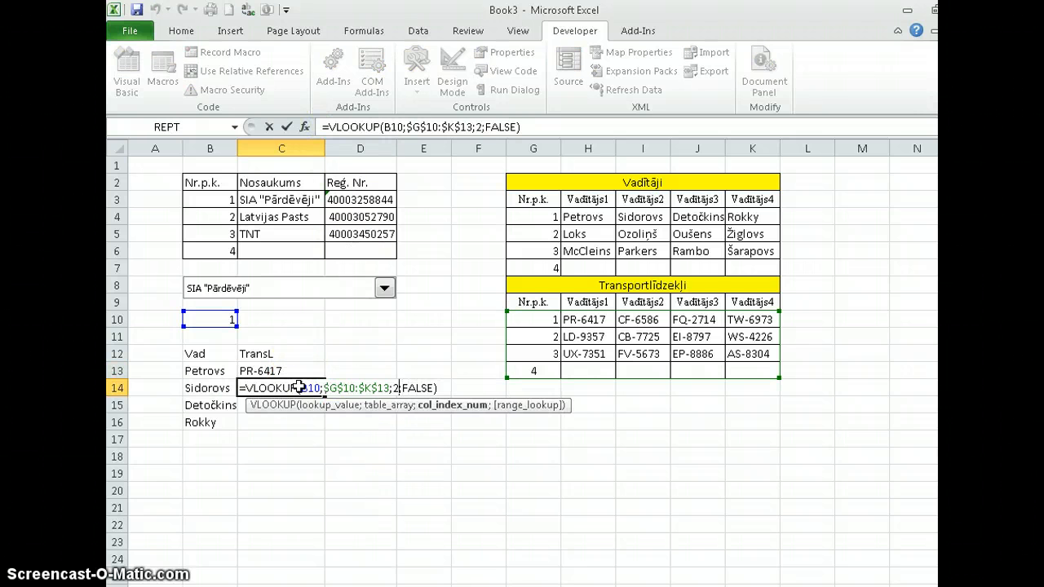
text(3)
key(Return)
Paste the VLOOKUP formula into C15 and change its column index to return the third vehicle
key(ctrl+v)
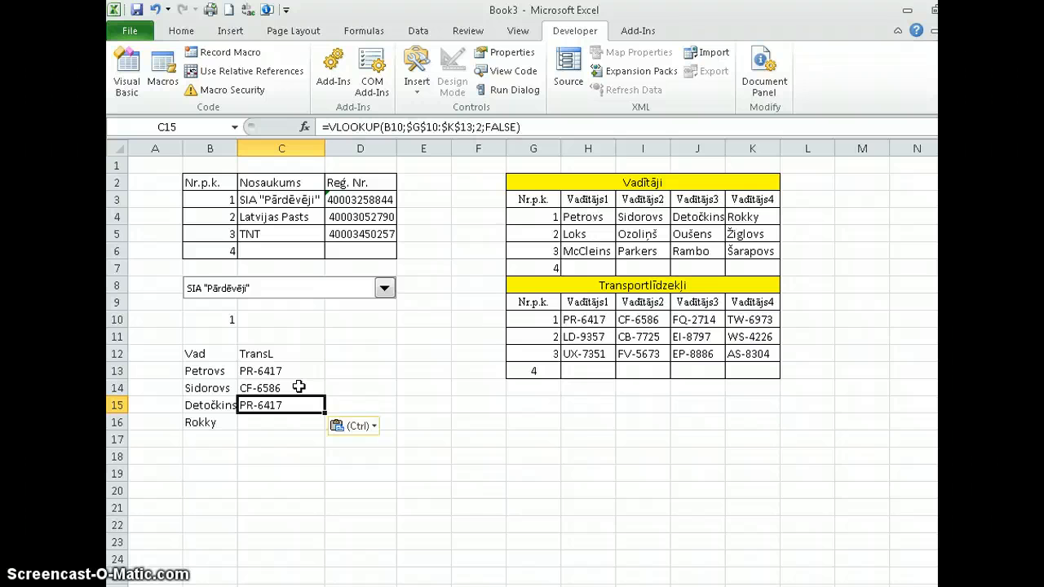
key(F2)
key(BackSpace)
key(BackSpace)
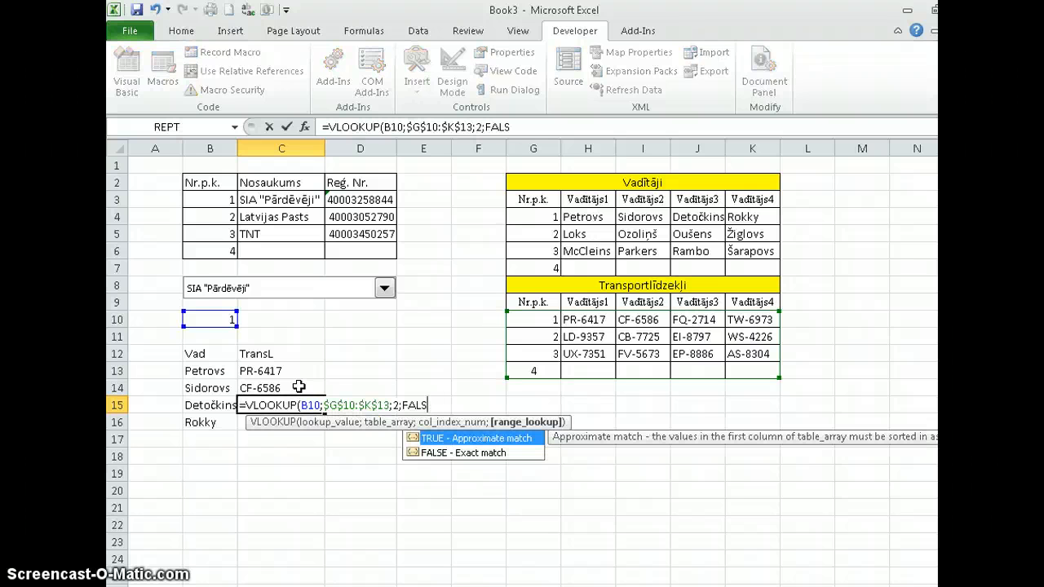
key(Escape)
text(e)
click(314, 407)
click(396, 405)
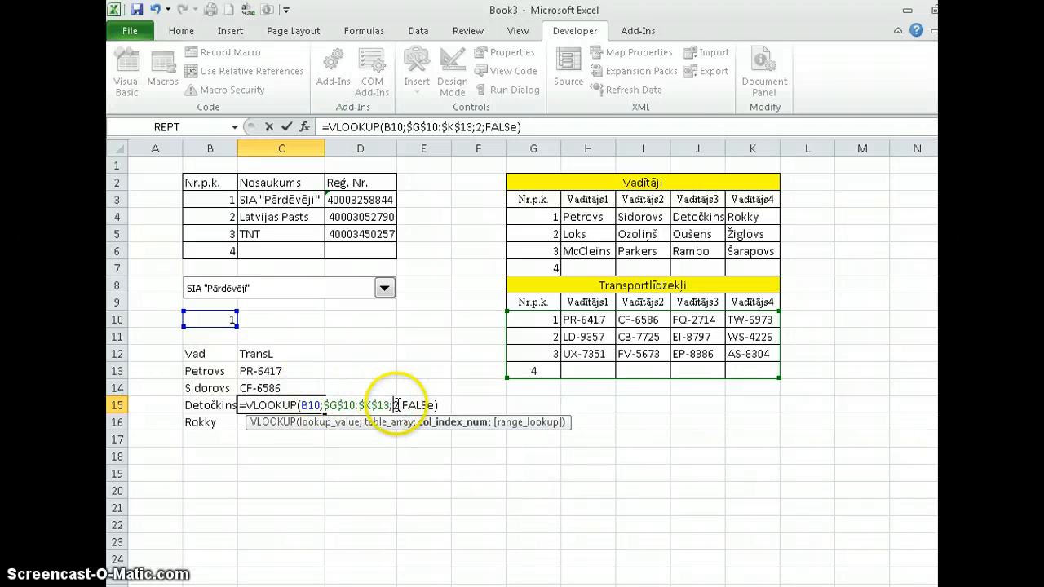
key(Return)
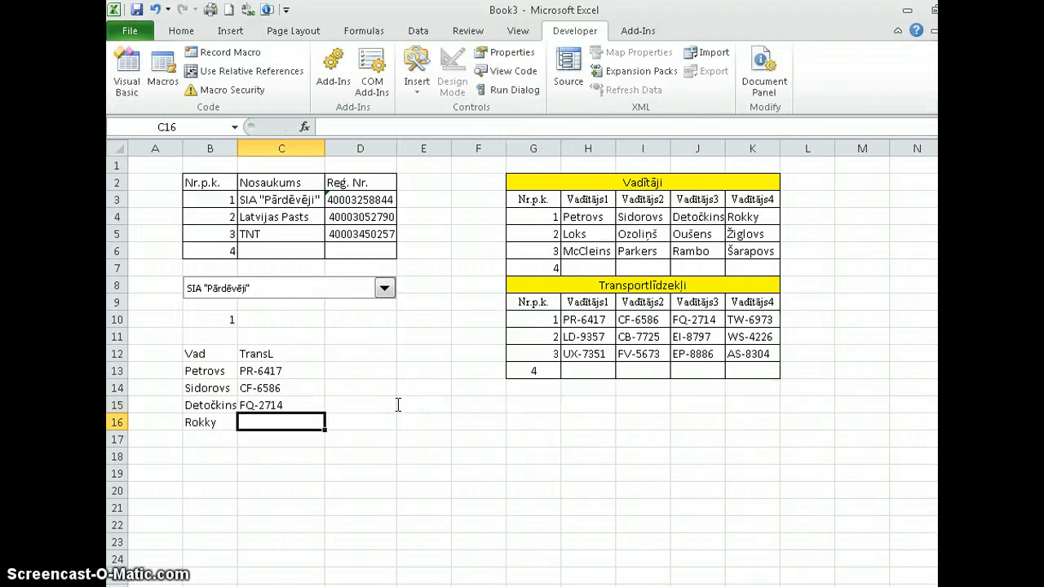
Paste the VLOOKUP formula into C16 and change its column index to return the fourth vehicle
key(ctrl+v)
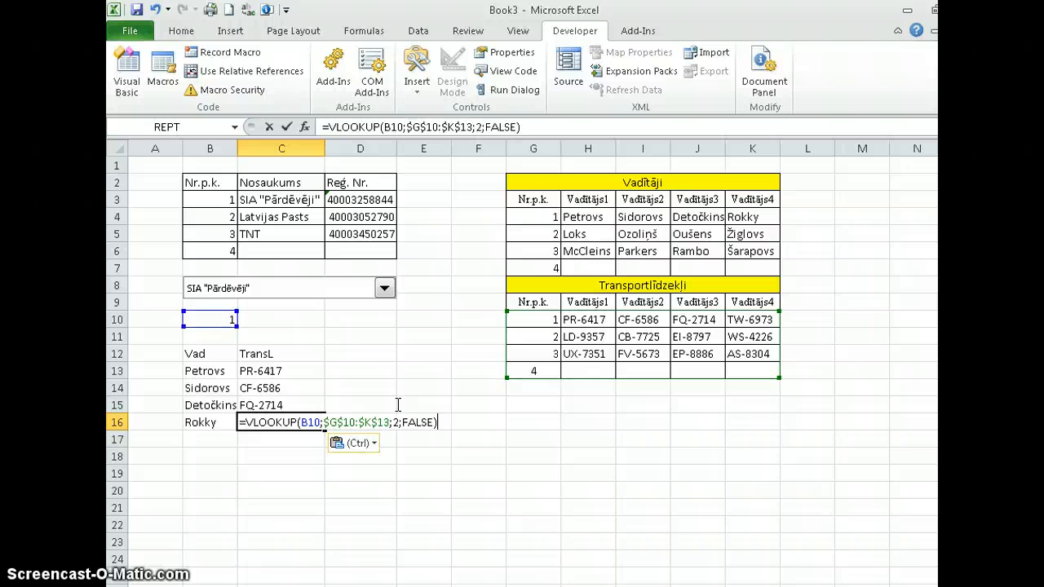
key(Left)
key(Left)
key(Left)
key(Left)
key(Left)
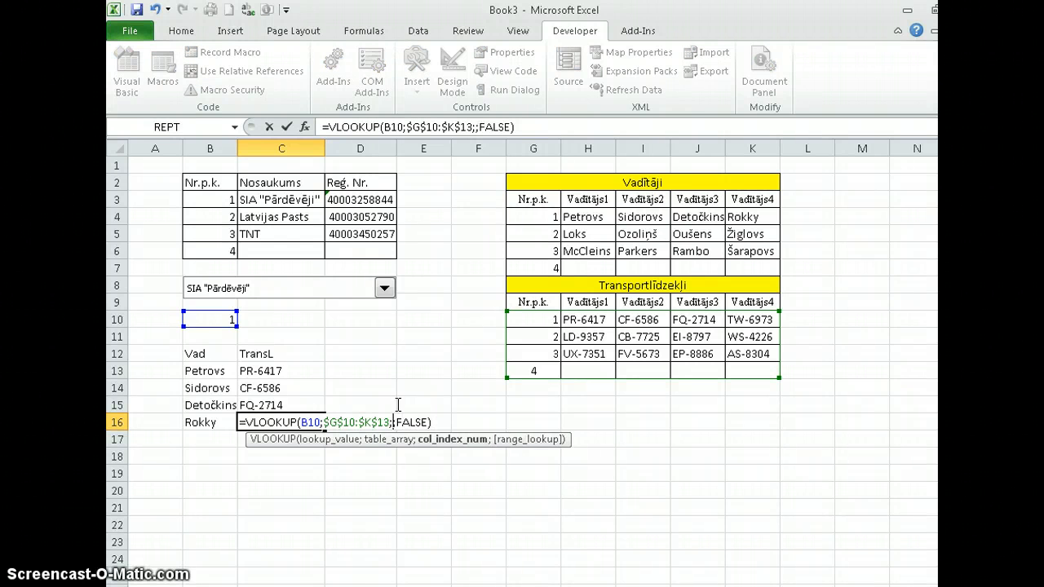
key(Return)
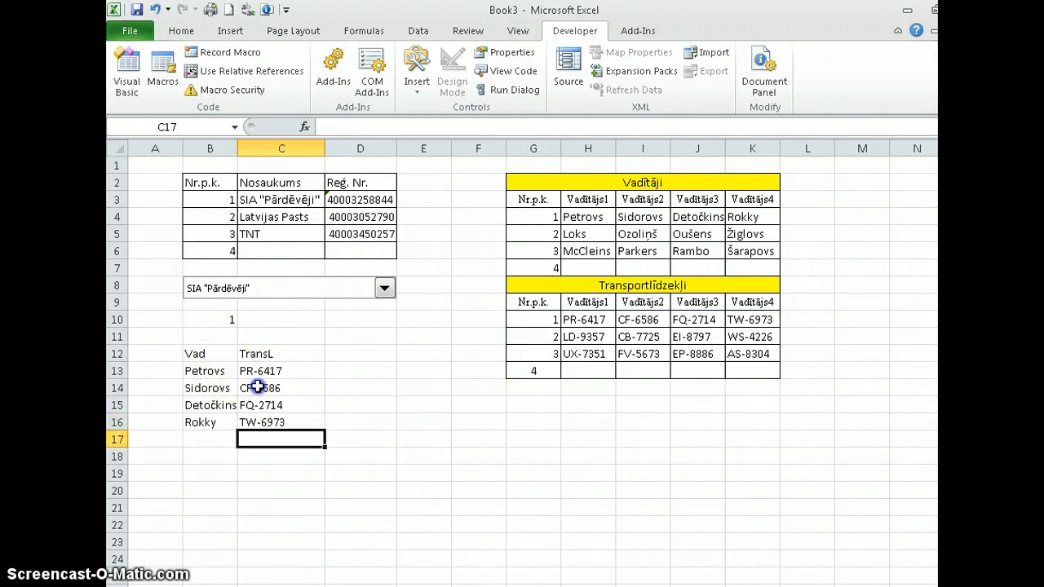
Add borders to all cells of the driver and vehicle list in B12:C16
drag(196, 354, 284, 423)
click(179, 35)
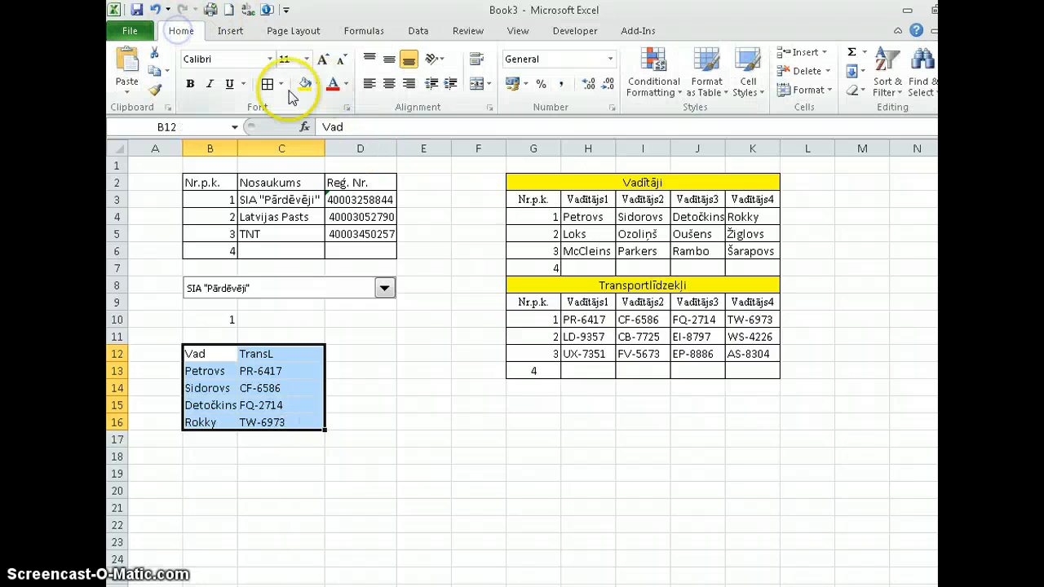
click(268, 84)
click(360, 489)
Test the lookups by choosing Latvijas Pasts, TNT, SIA "Pārdēvēji" and again Latvijas Pasts in the company drop-down
click(384, 288)
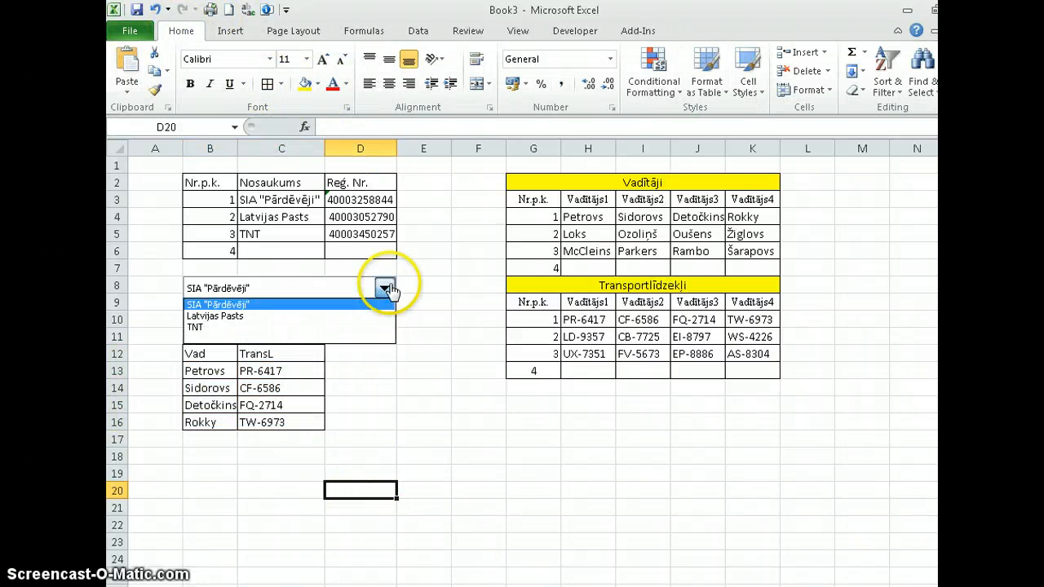
click(234, 315)
click(386, 291)
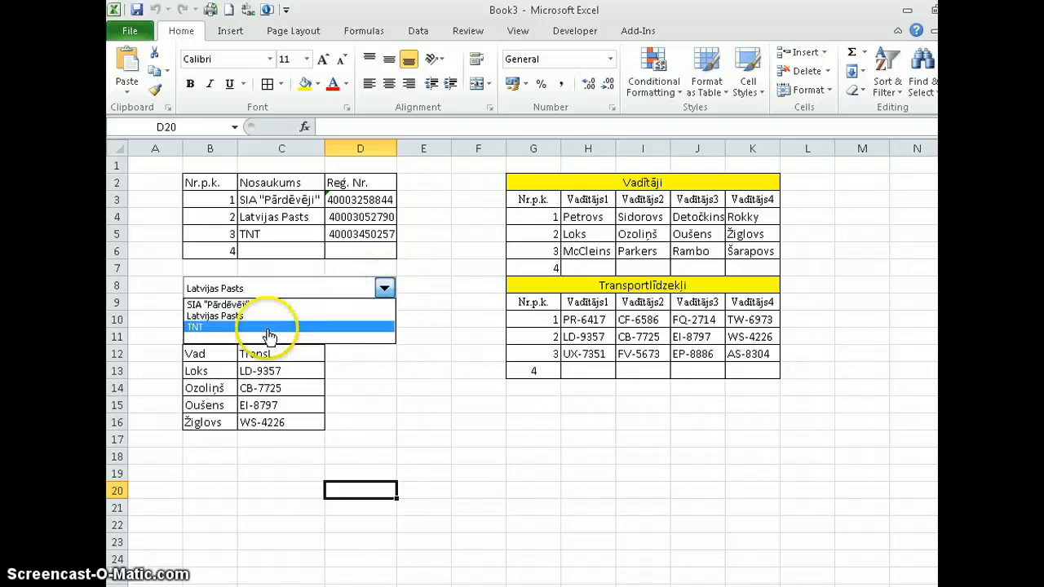
click(245, 327)
click(384, 288)
click(326, 303)
click(384, 288)
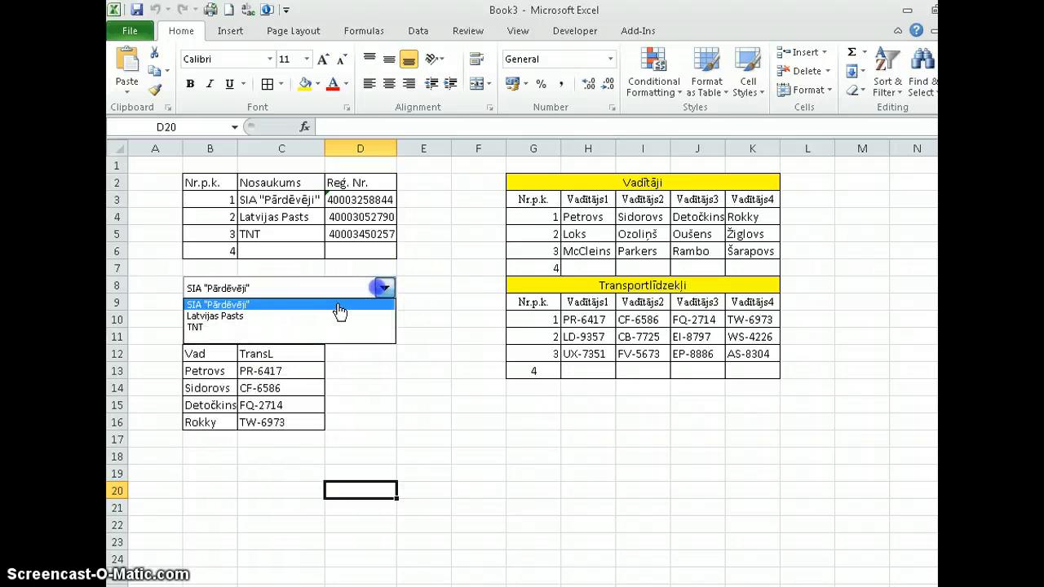
click(327, 315)
click(494, 479)
click(476, 441)
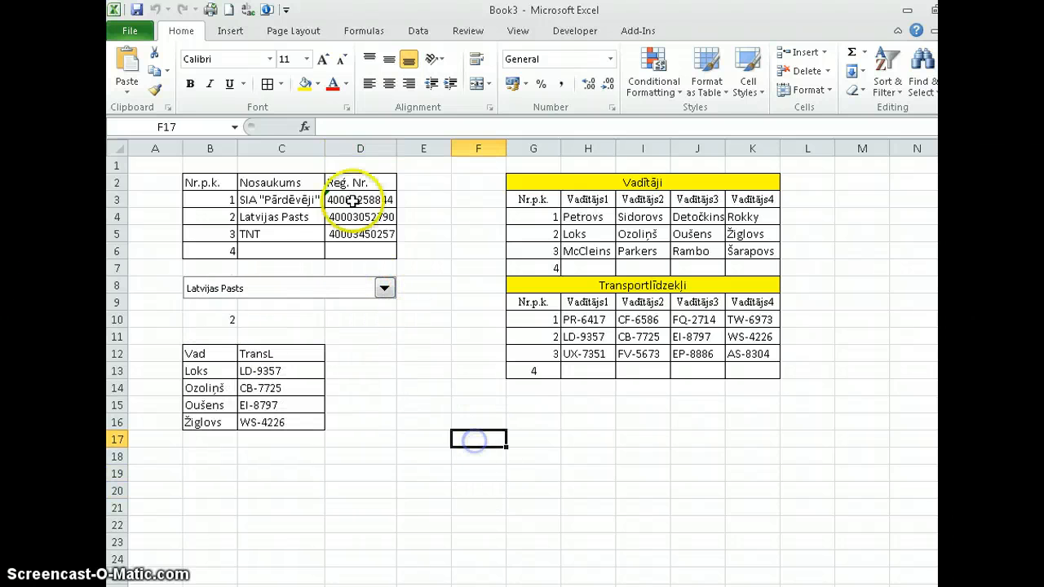
Move the company drop-down below the driver and vehicle list, to row 19
right_click(313, 294)
key(Escape)
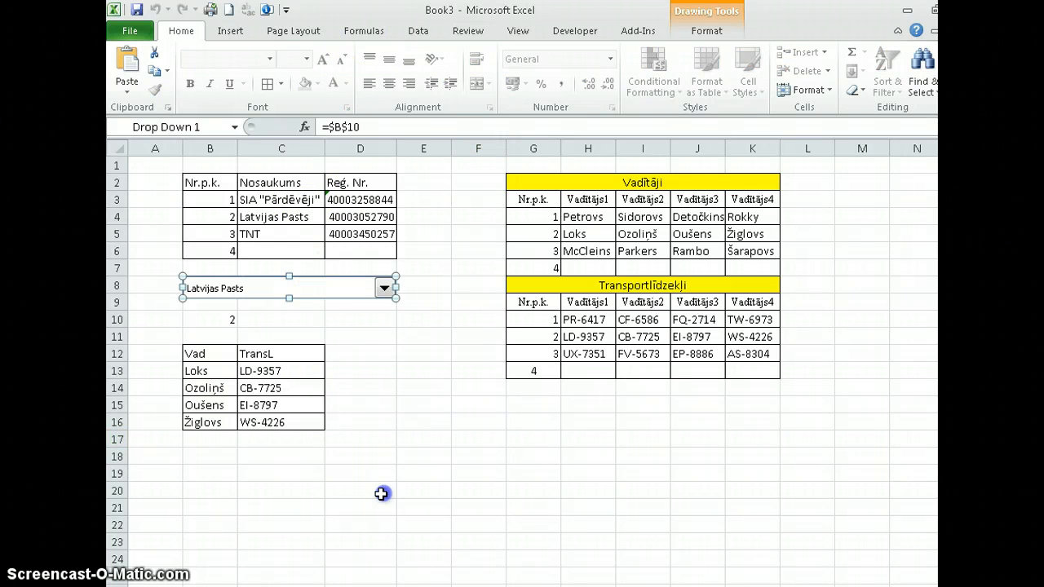
drag(331, 293, 353, 481)
click(532, 473)
Insert a second combo box form control beside the company drop-down, spanning about columns F to I in row 19
click(575, 30)
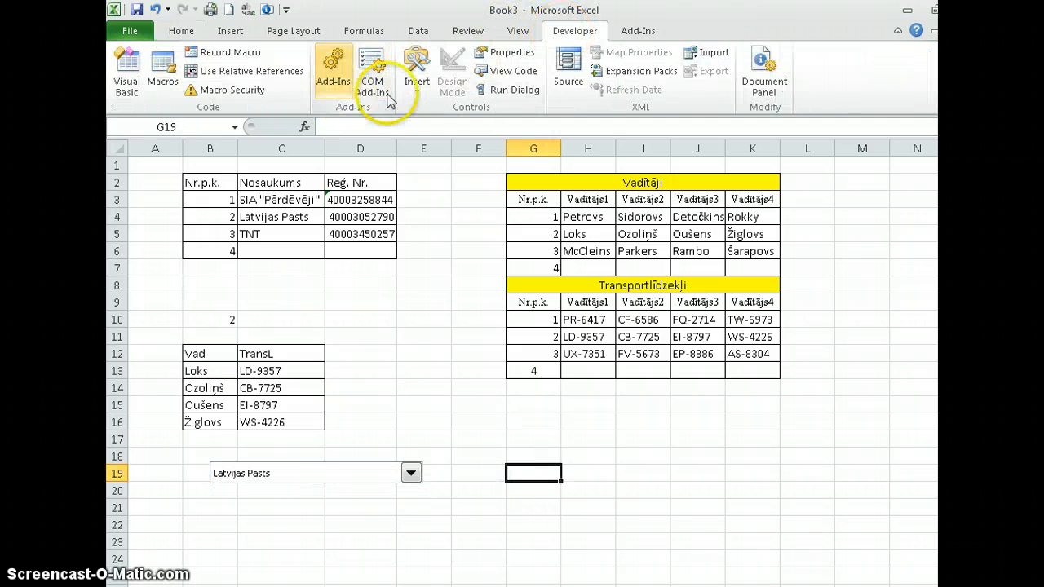
click(417, 78)
click(426, 137)
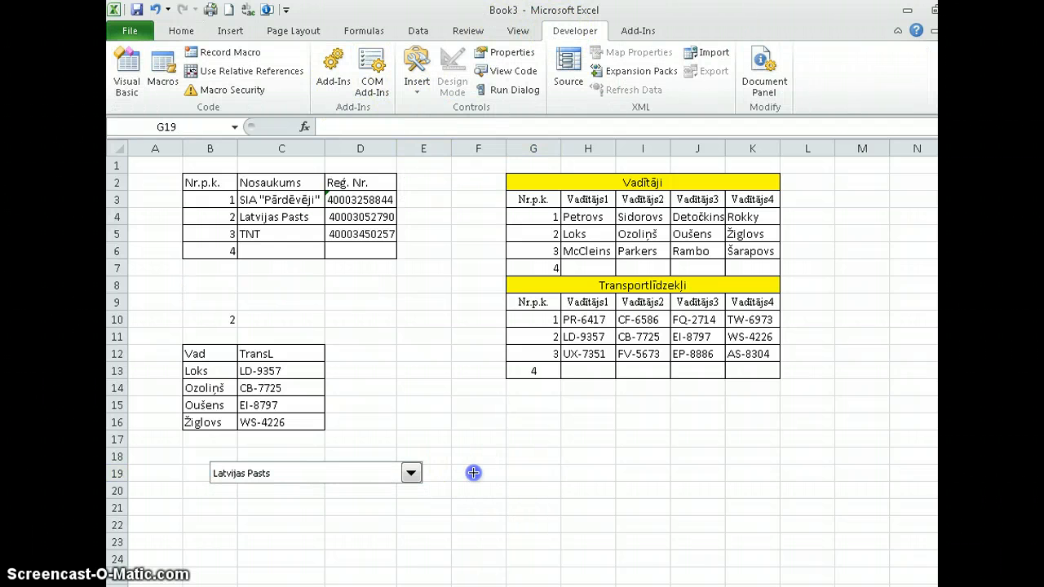
drag(460, 462, 656, 485)
Set the new combo box's input range to $B$13:$B$16 and its cell link to $F$21
right_click(645, 477)
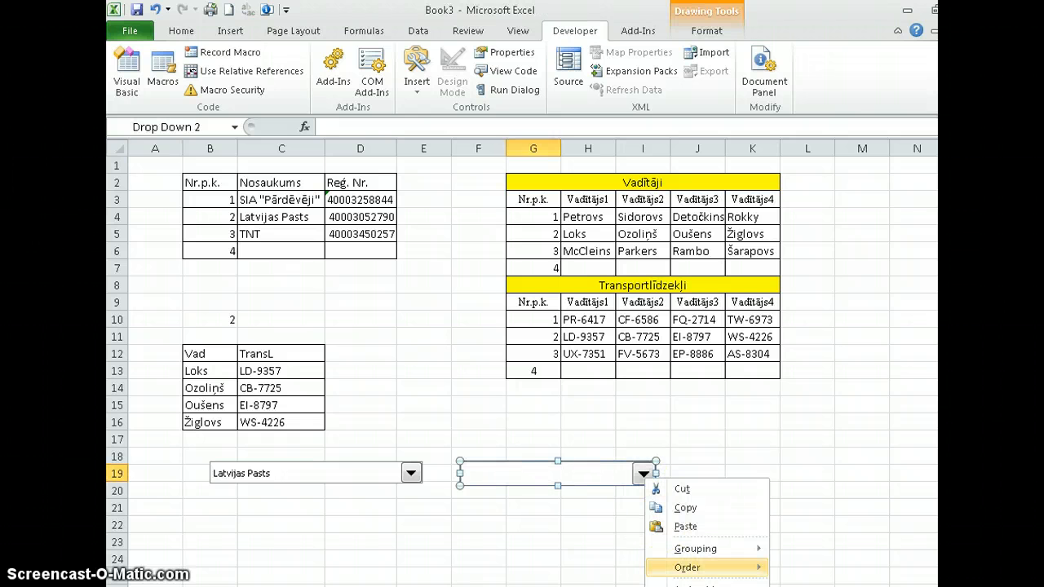
click(686, 586)
click(620, 274)
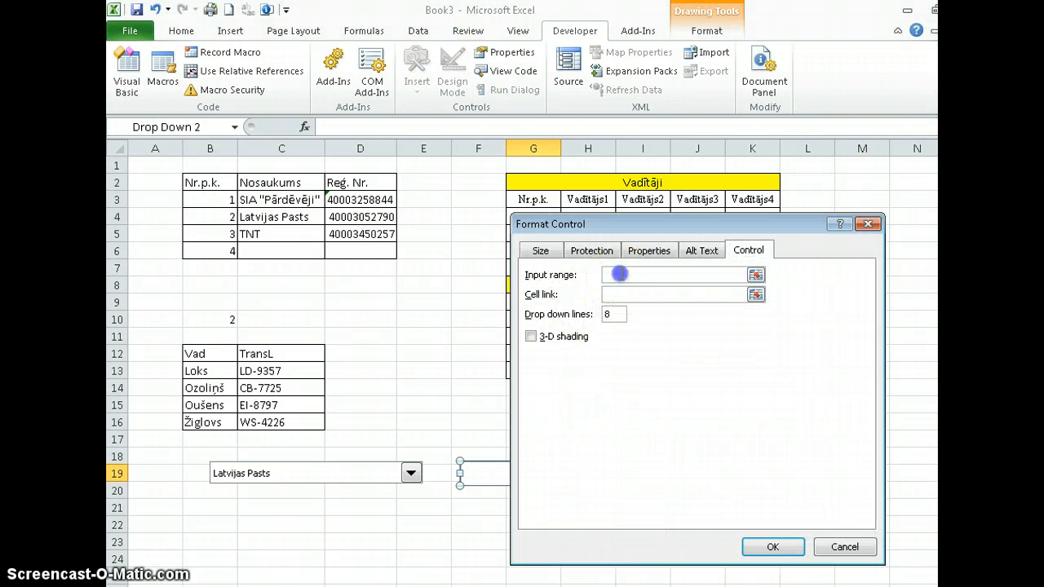
drag(226, 369, 215, 425)
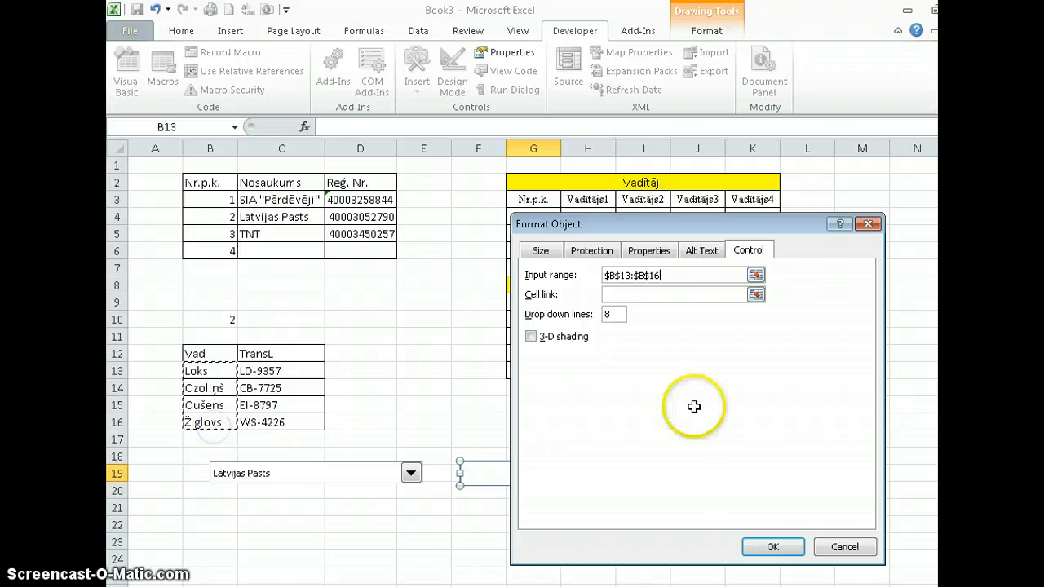
click(667, 294)
click(478, 506)
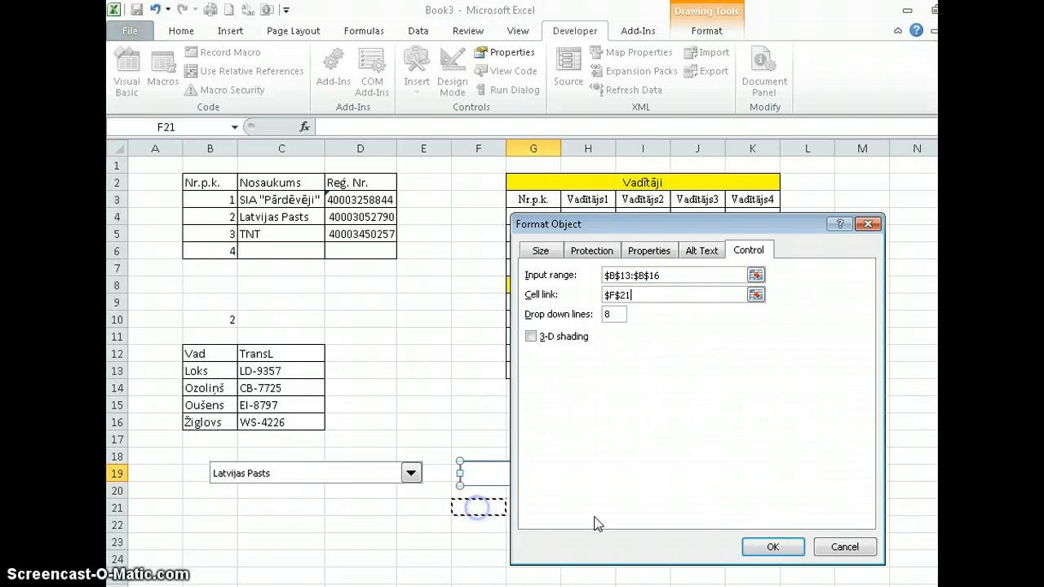
click(773, 547)
click(785, 493)
Test the linked drop-downs by choosing TNT and SIA "Pārdēvēji", picking the first driver for each company
click(412, 473)
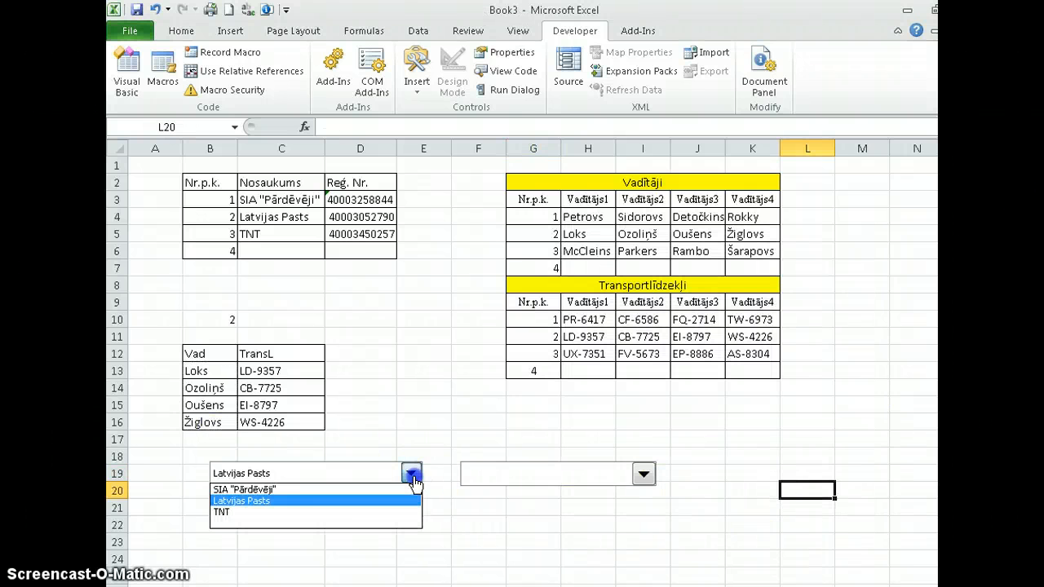
click(302, 513)
click(643, 474)
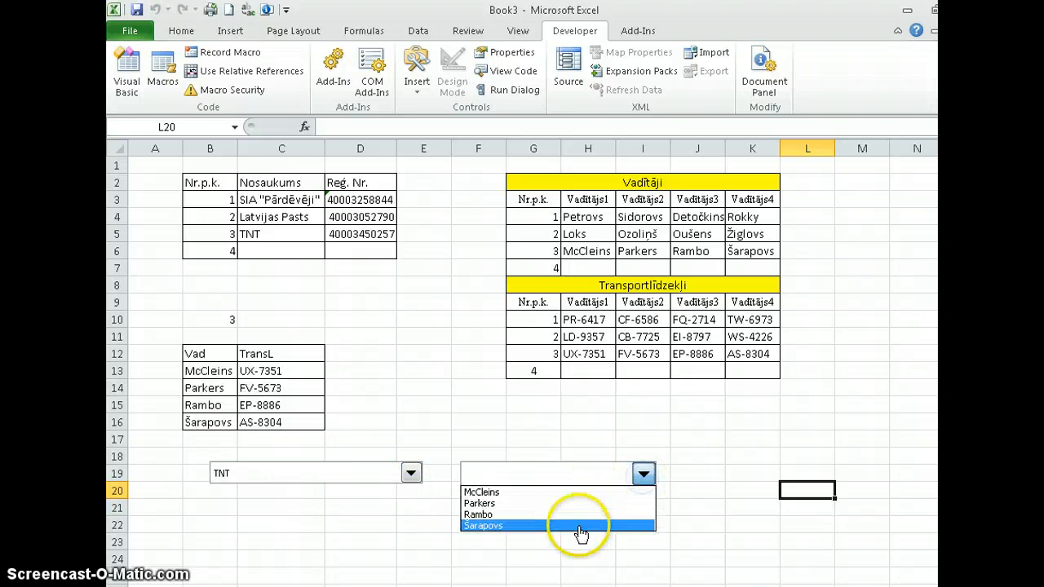
click(553, 494)
click(369, 478)
click(367, 492)
click(558, 482)
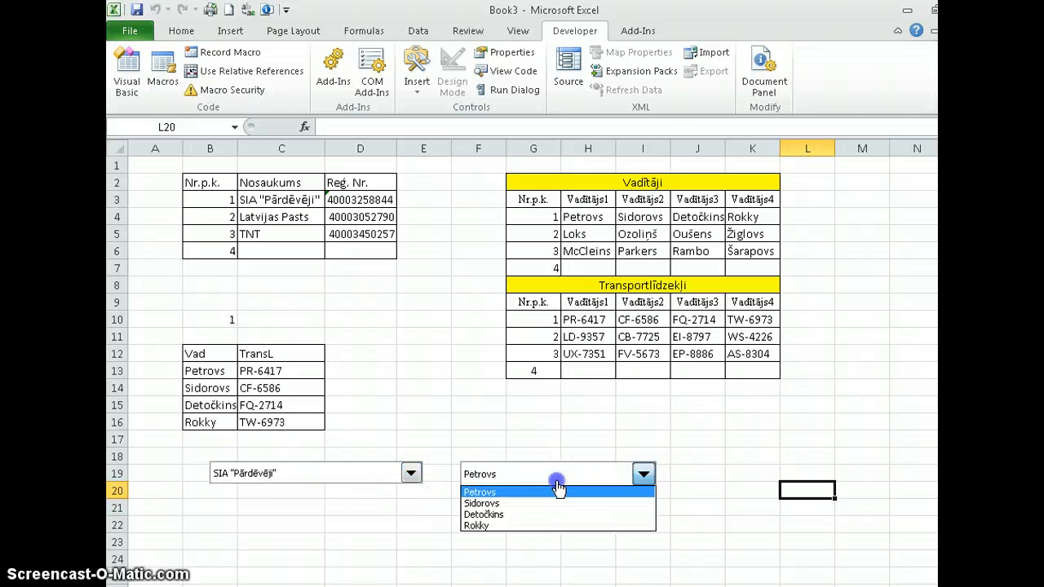
click(527, 493)
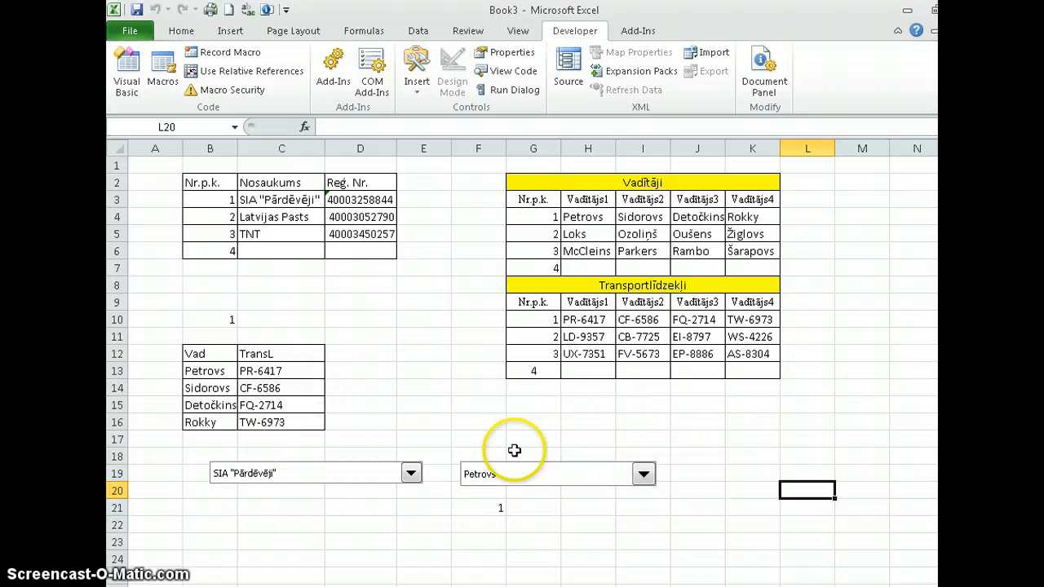
Review the company table and the driver and vehicle list, and choose the second driver in the driver drop-down
drag(205, 181, 349, 250)
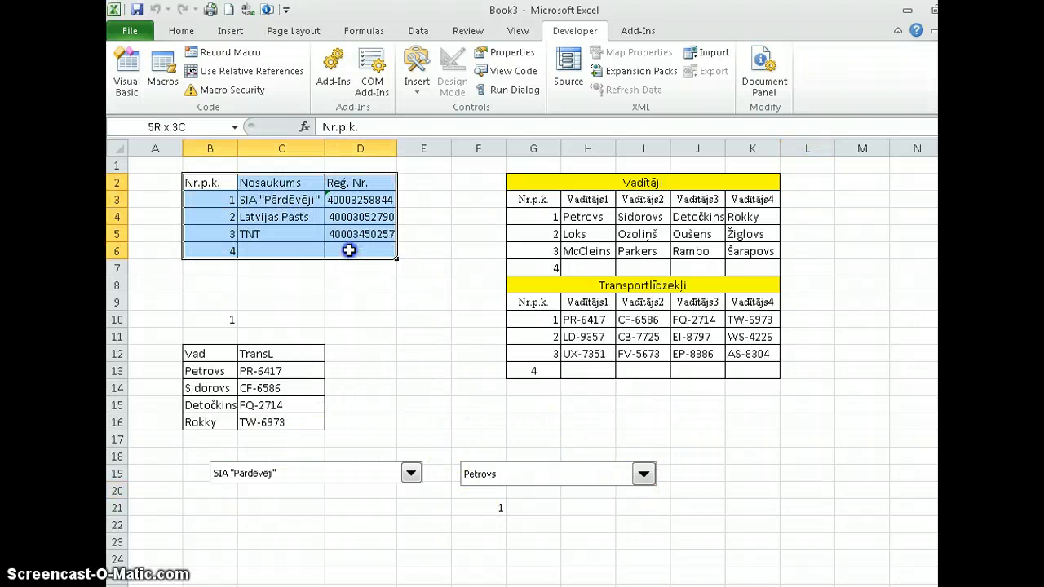
drag(196, 354, 280, 421)
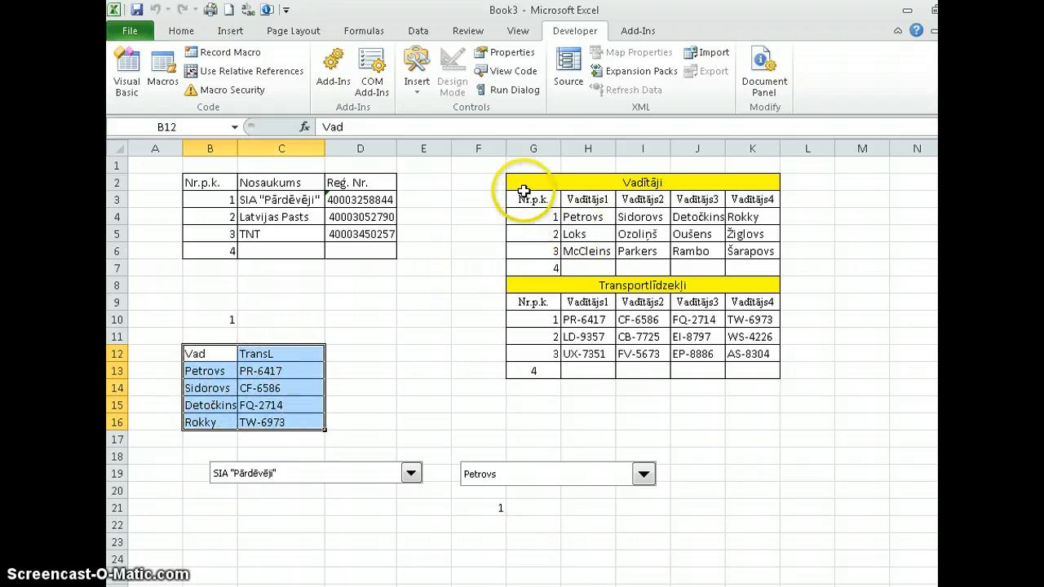
click(644, 474)
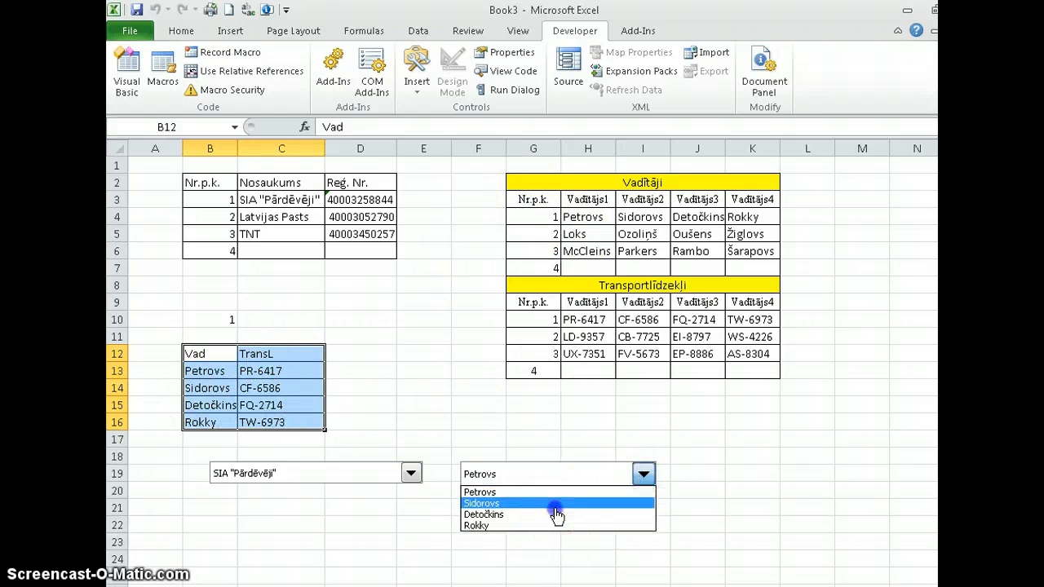
click(555, 505)
click(645, 475)
click(744, 524)
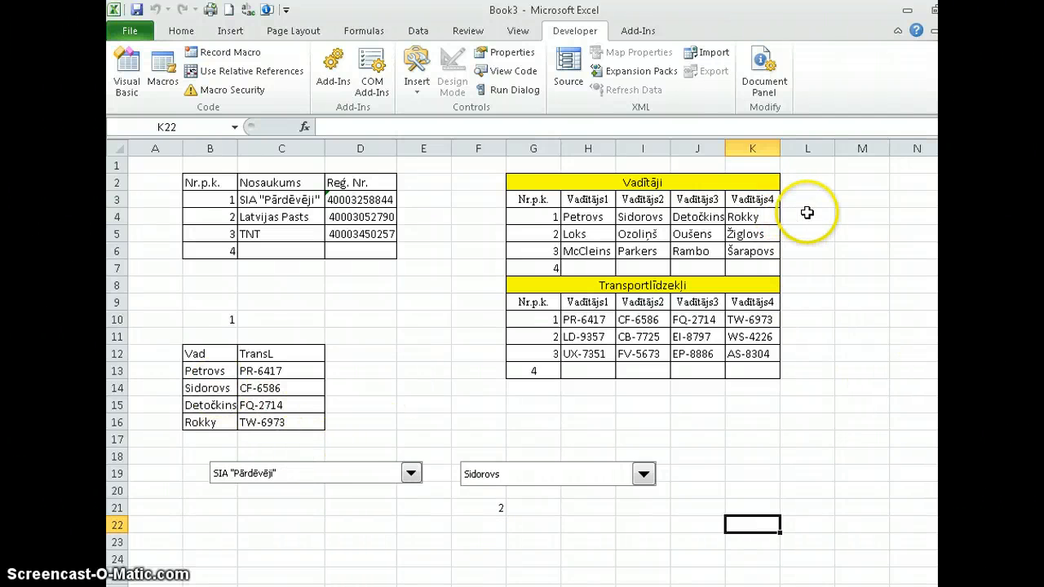
drag(213, 370, 280, 438)
click(219, 441)
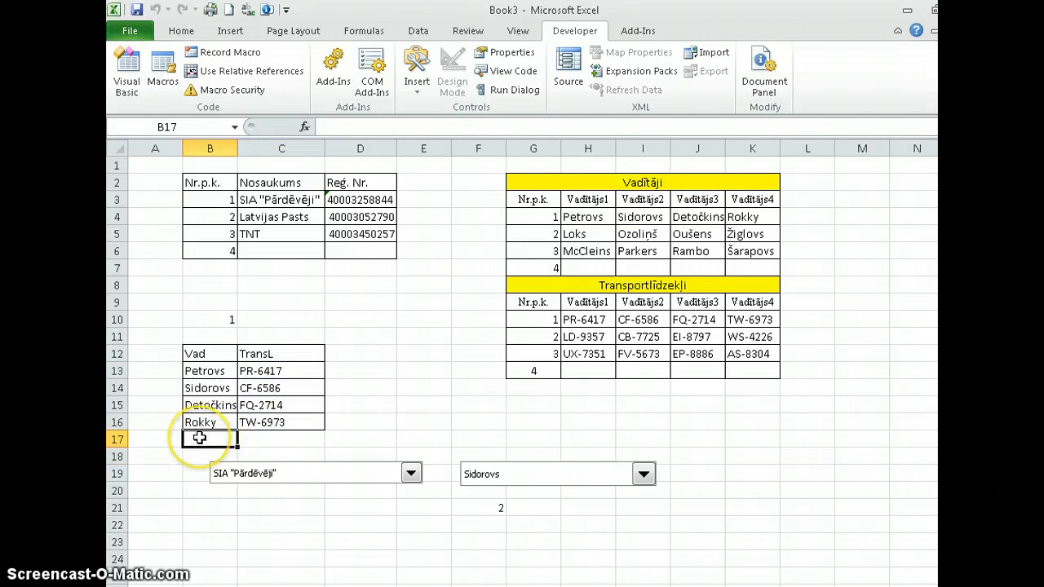
click(531, 482)
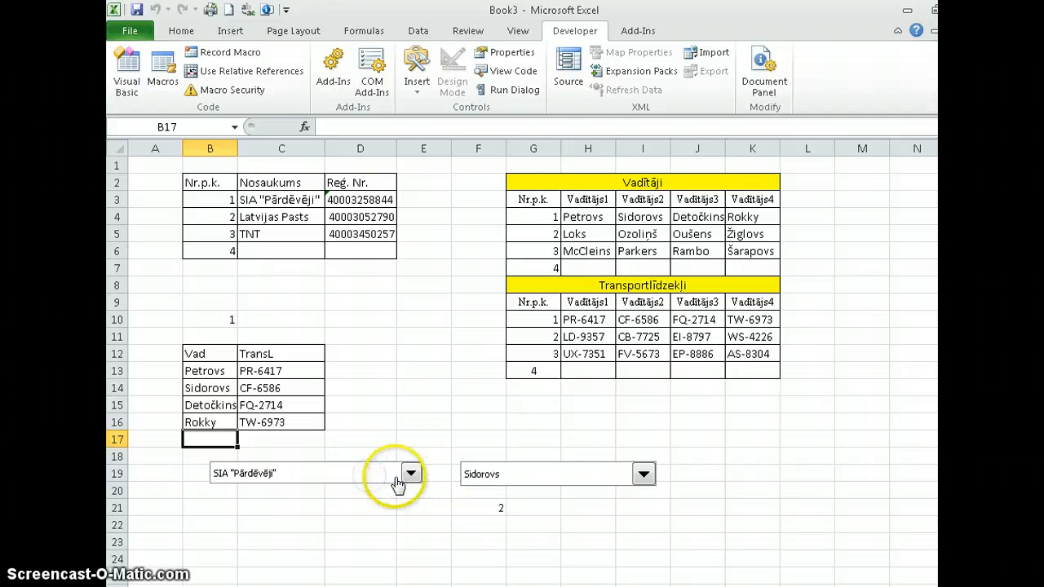
click(405, 475)
click(529, 481)
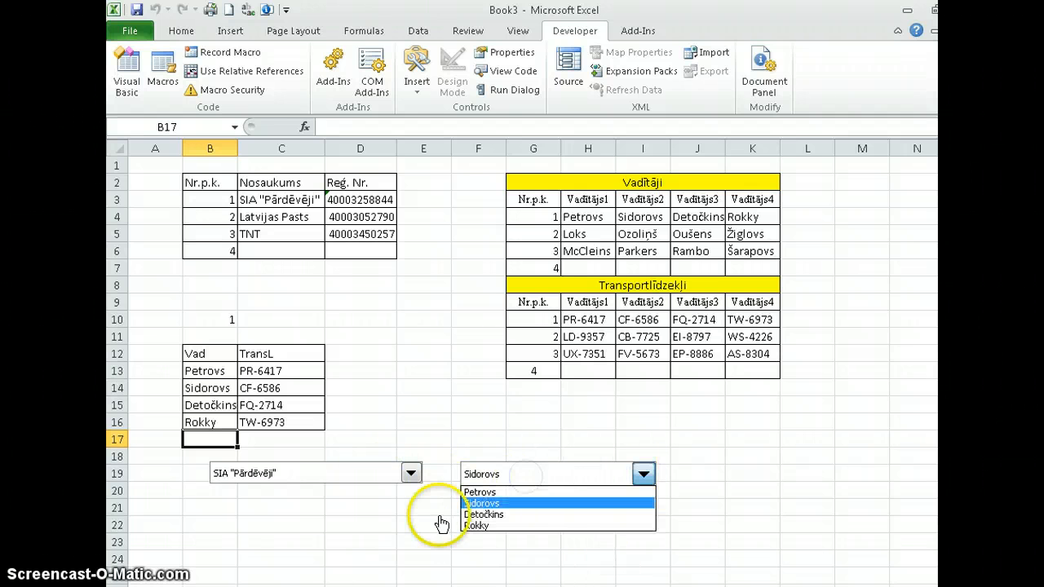
click(498, 504)
click(705, 477)
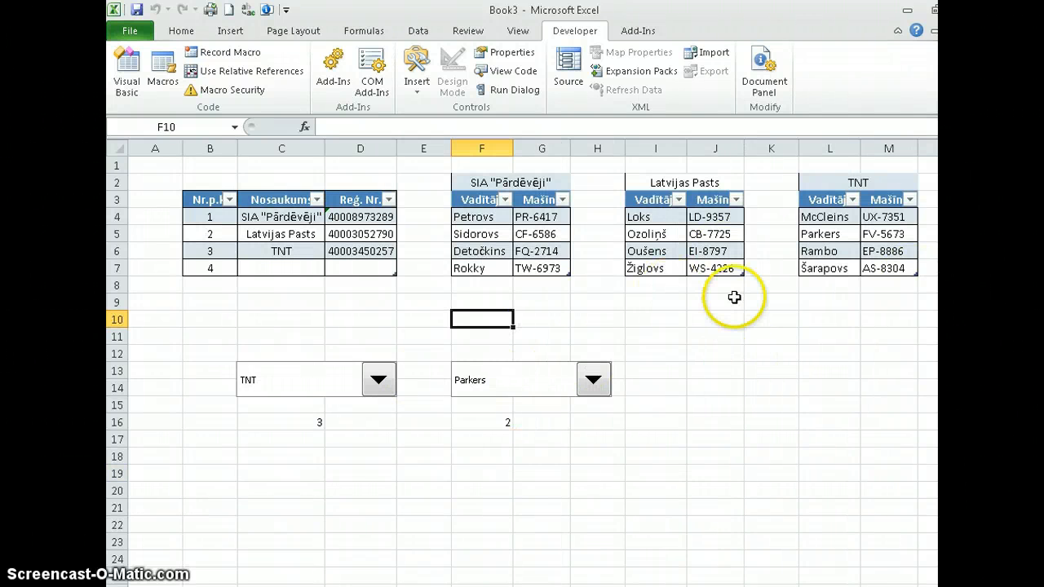
On the sheet with separate company tables, delete both drop-down controls and clear their linked values in B16:G17
ctrl+click(362, 384)
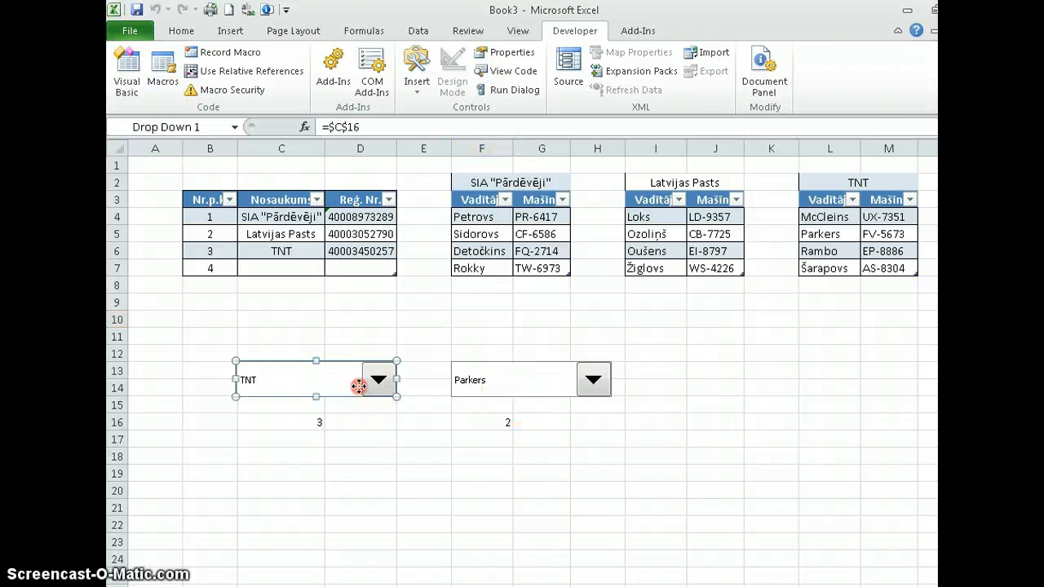
key(Delete)
ctrl+click(473, 390)
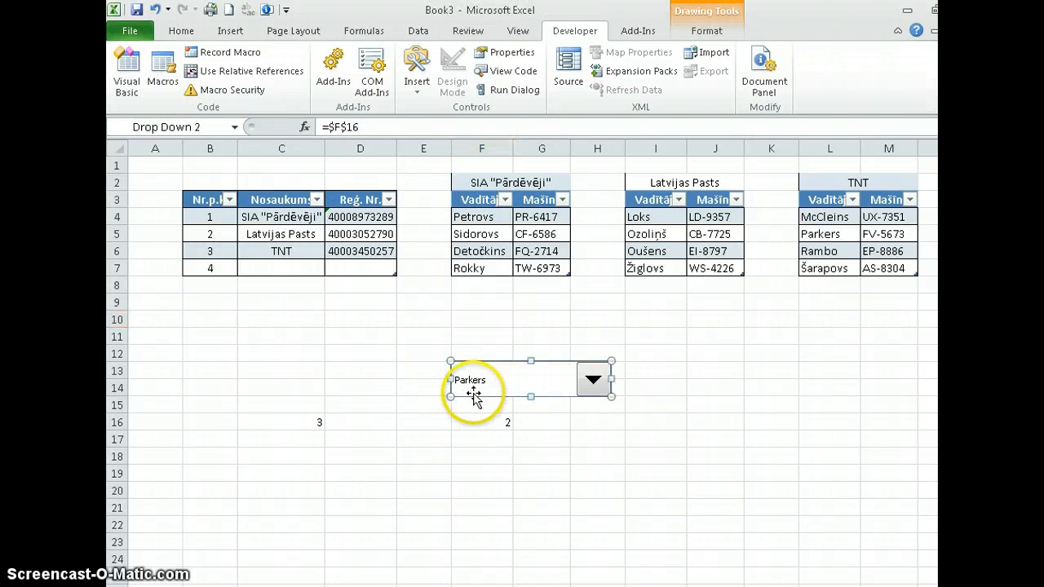
key(Delete)
drag(236, 428, 569, 434)
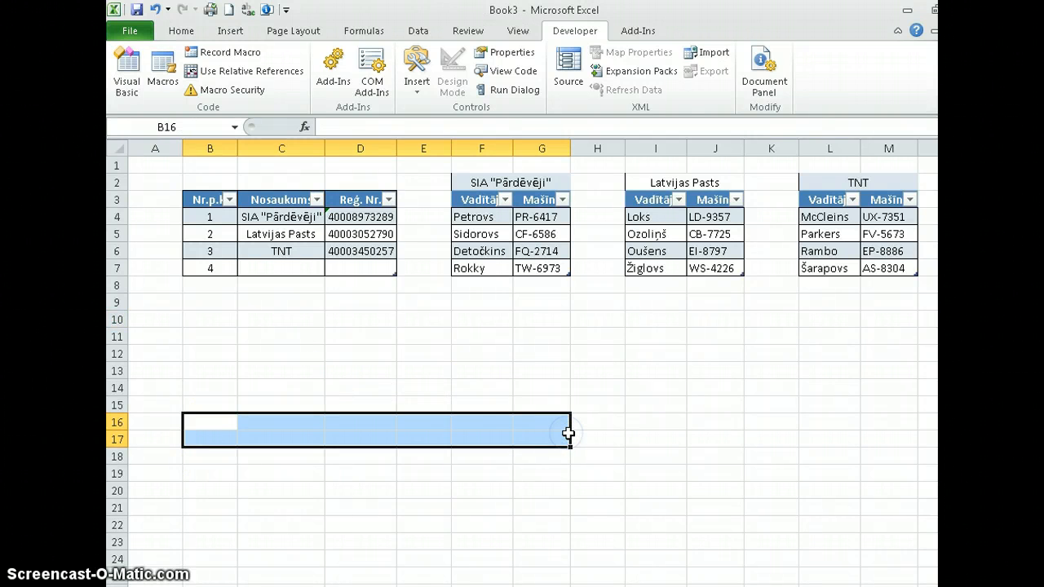
click(353, 411)
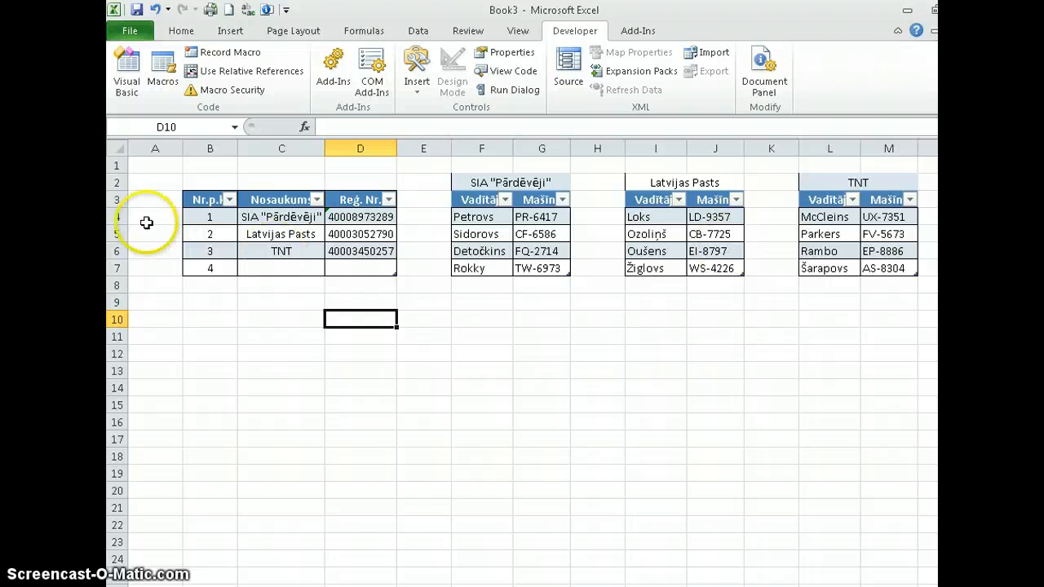
Compare the company list and separate driver tables with the first company's driver and vehicle rows on the other sheet
drag(204, 199, 352, 268)
click(504, 336)
click(481, 217)
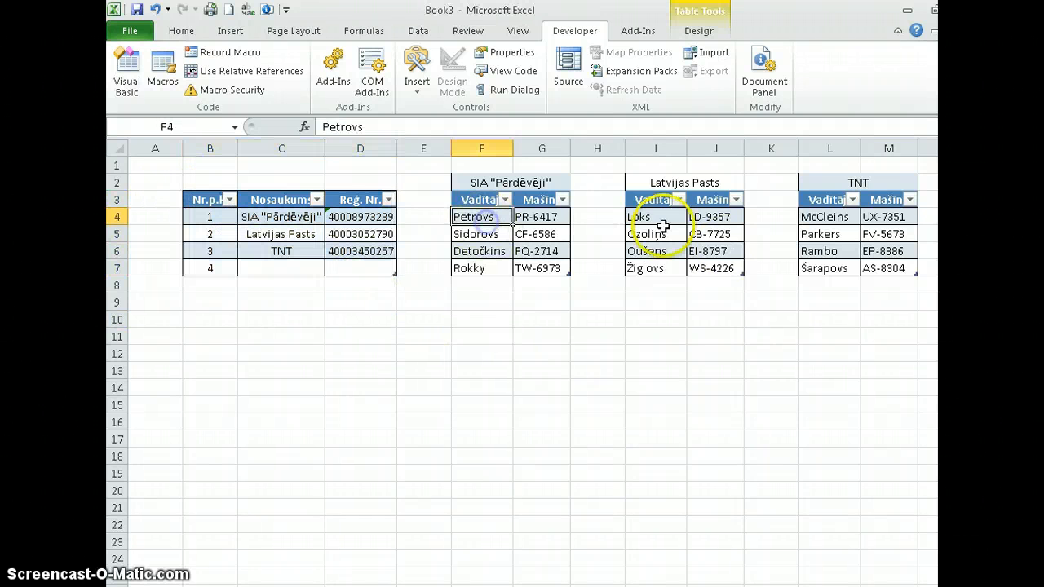
click(657, 234)
click(828, 217)
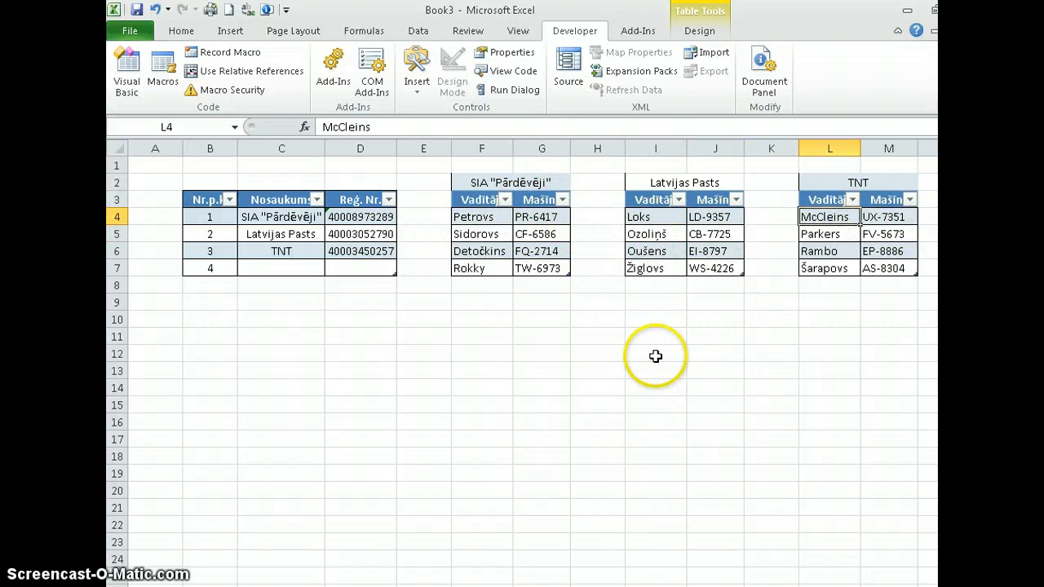
key(ctrl+Page_Up)
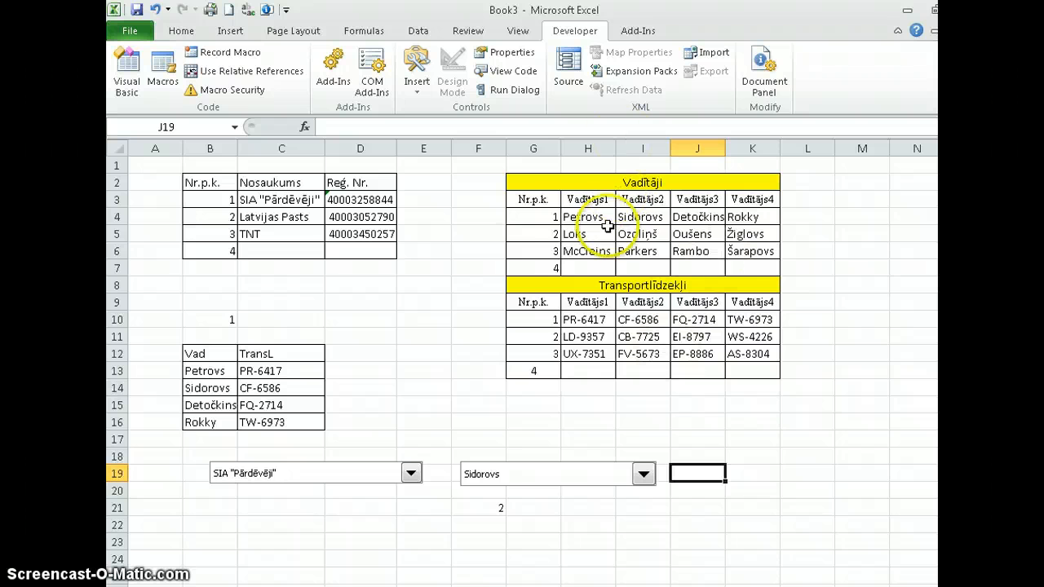
drag(538, 217, 742, 217)
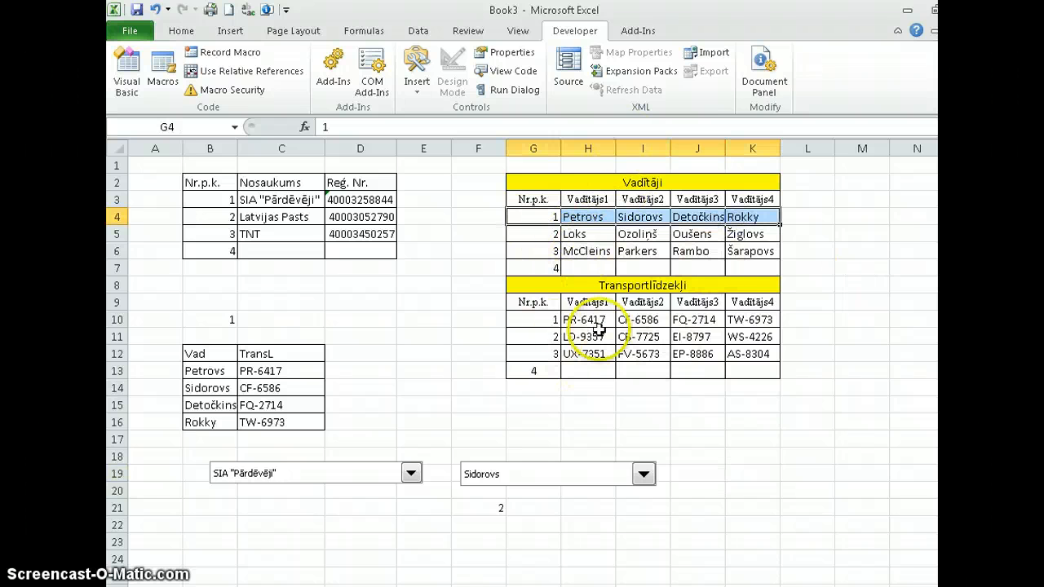
drag(532, 319, 761, 324)
drag(551, 222, 734, 218)
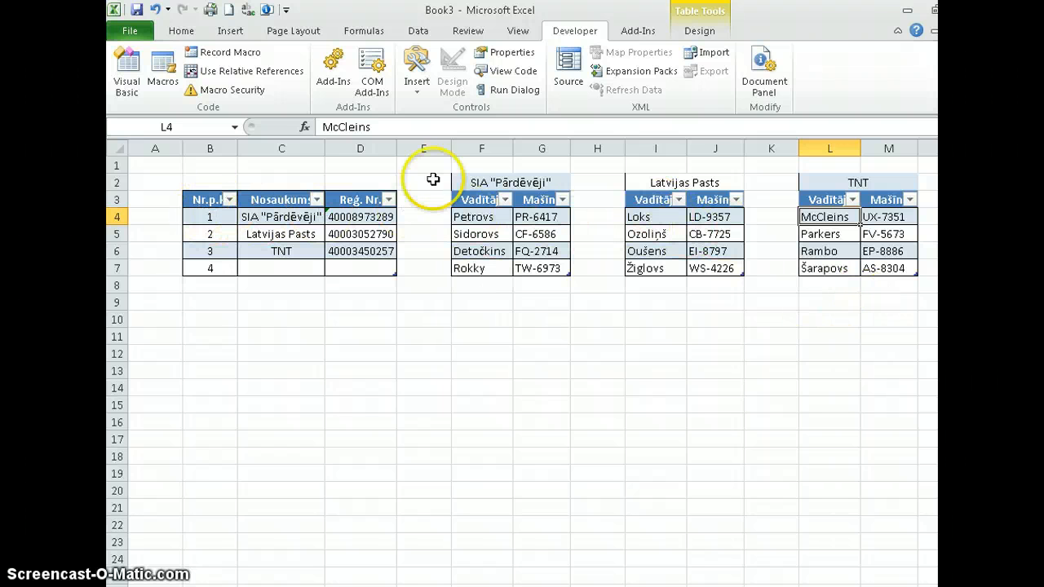
Check the table names assigned to the TNT, Latvijas Pasts and SIA "Pārdēvēji" driver tables and to the company list
click(699, 31)
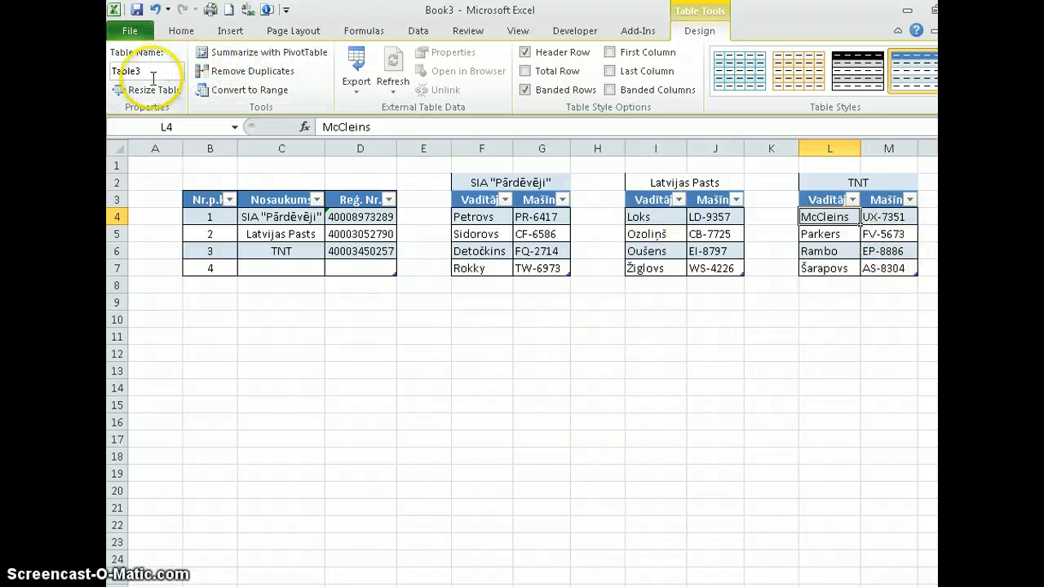
click(644, 234)
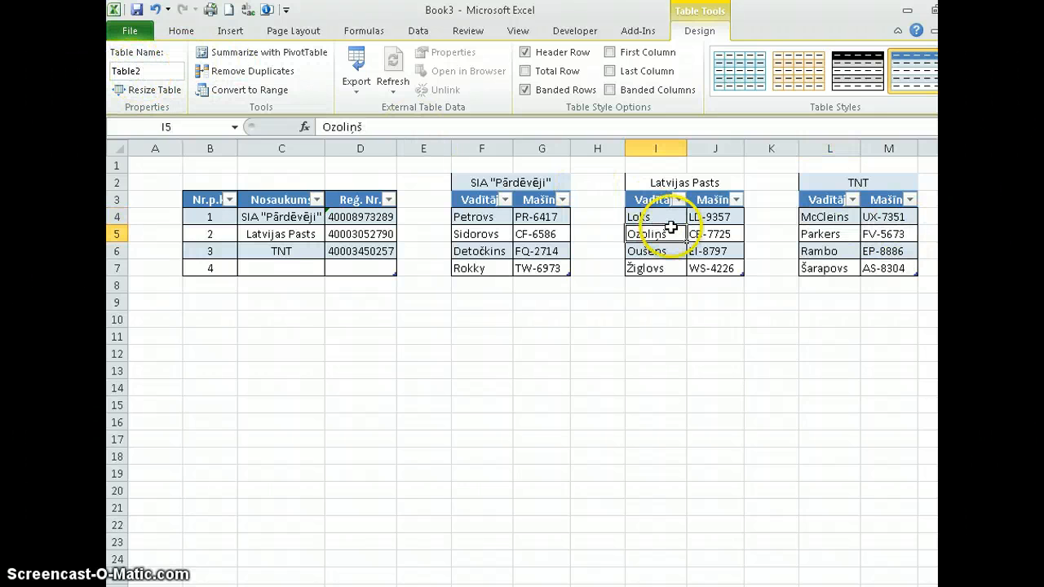
click(499, 233)
click(302, 233)
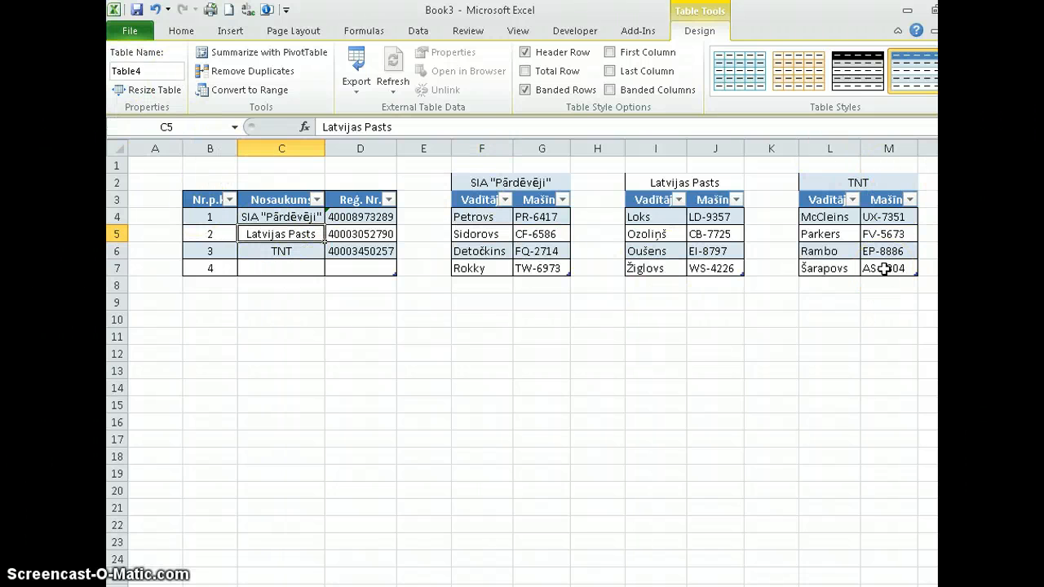
click(477, 217)
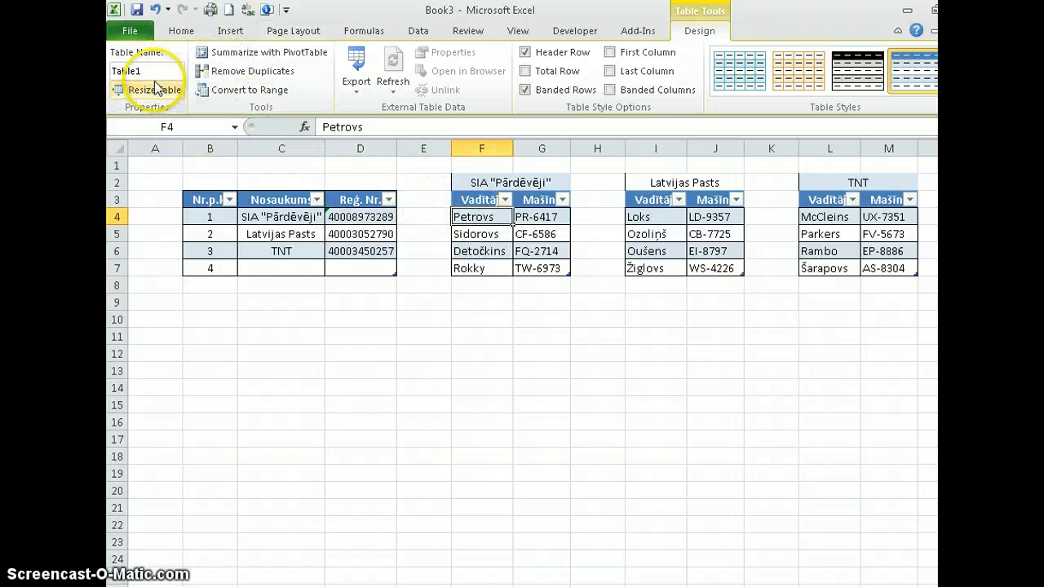
click(664, 217)
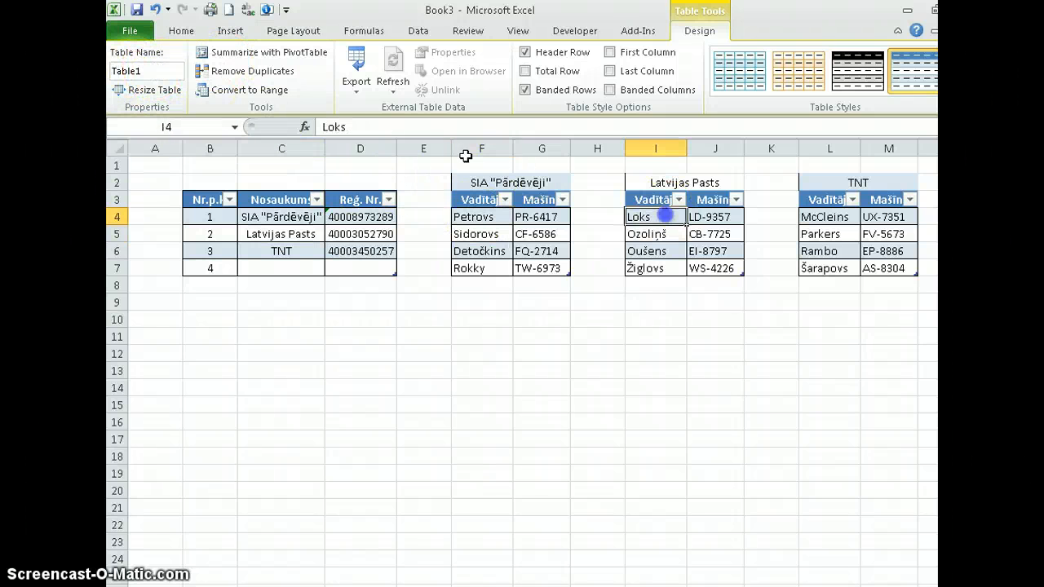
click(848, 234)
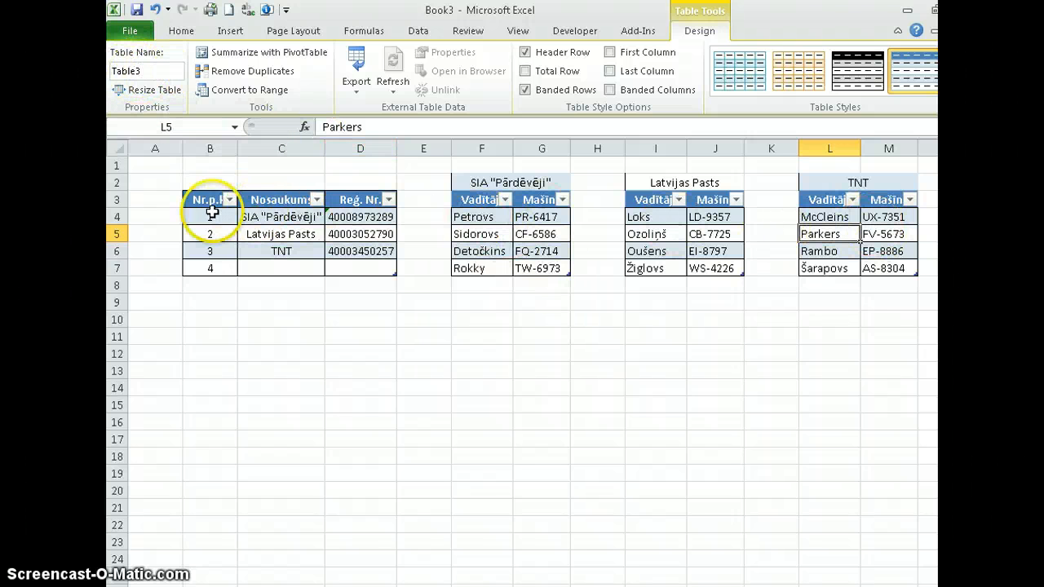
Match each numbered company row, 1 to 3, with its corresponding driver table
drag(213, 217, 359, 217)
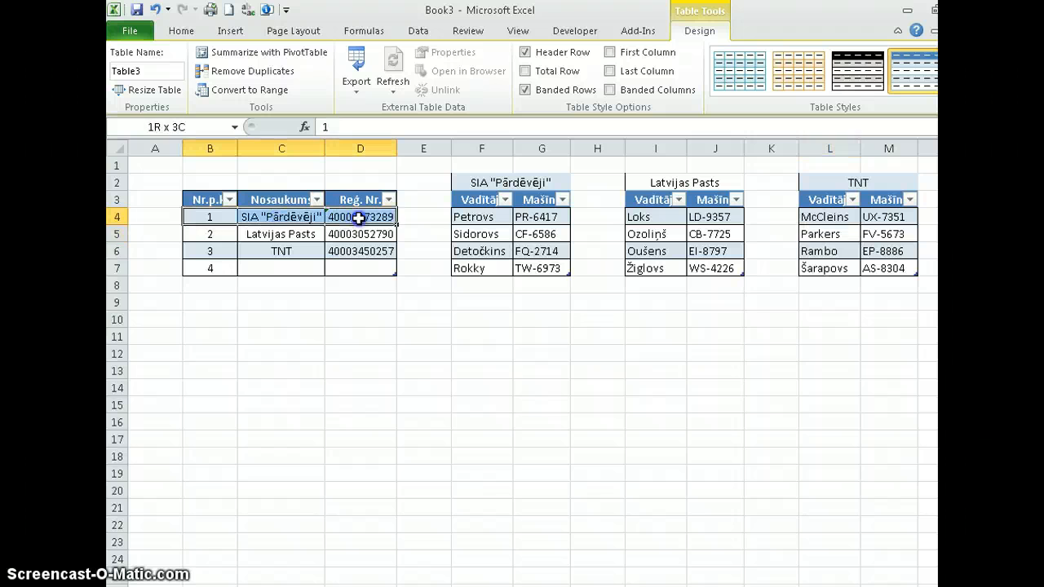
click(480, 231)
drag(203, 238, 363, 235)
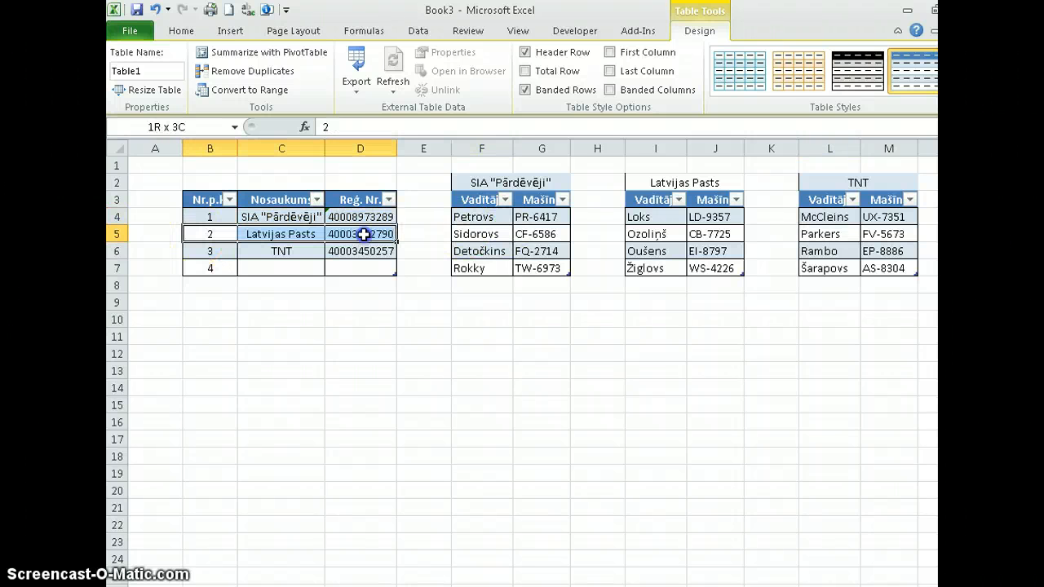
drag(644, 234, 709, 234)
drag(203, 252, 349, 253)
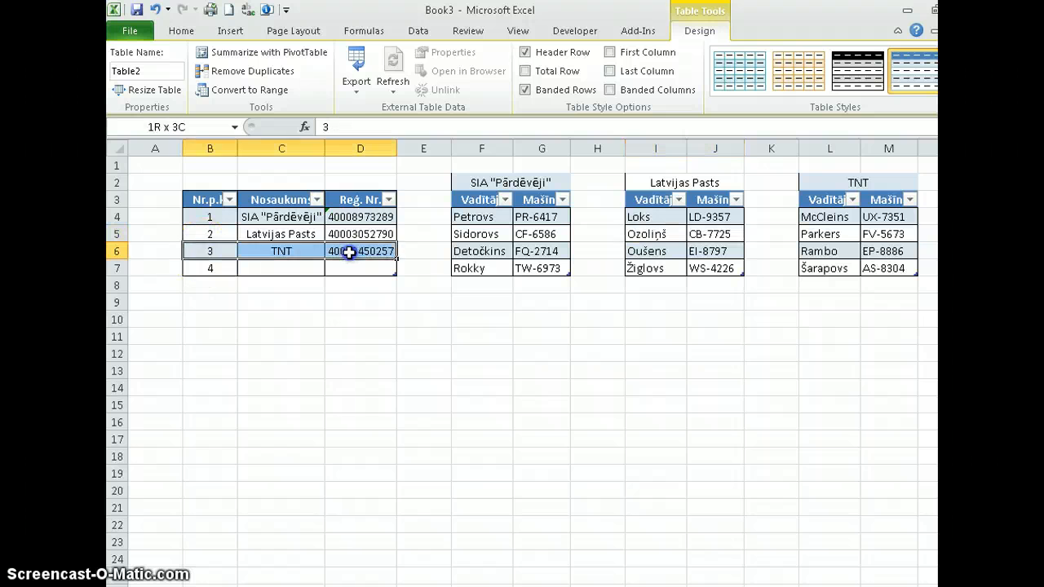
click(862, 233)
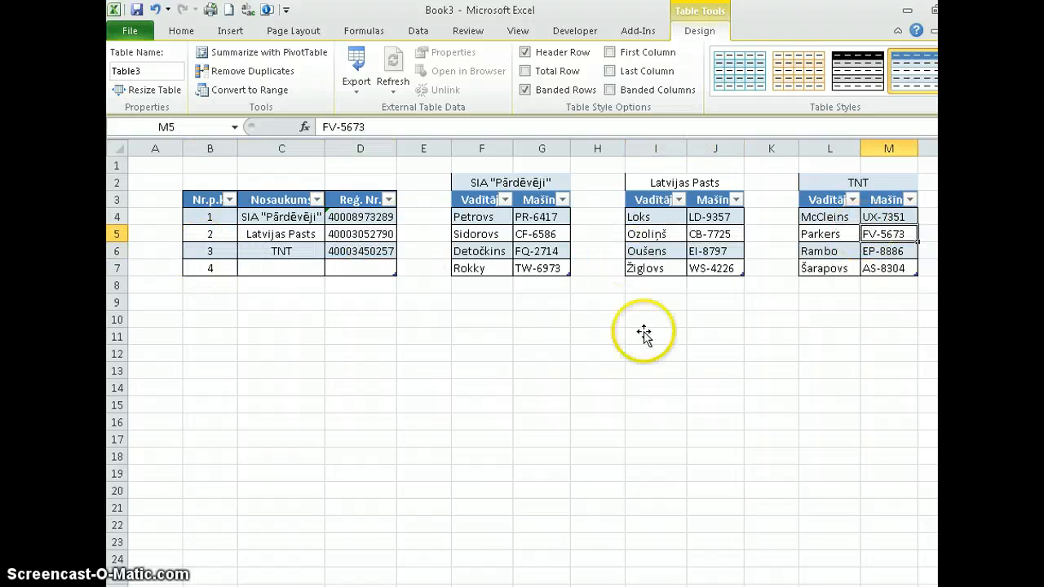
Draw a form-control combo box below the company table, spanning columns B to D at rows 10 and 11
click(410, 402)
click(300, 335)
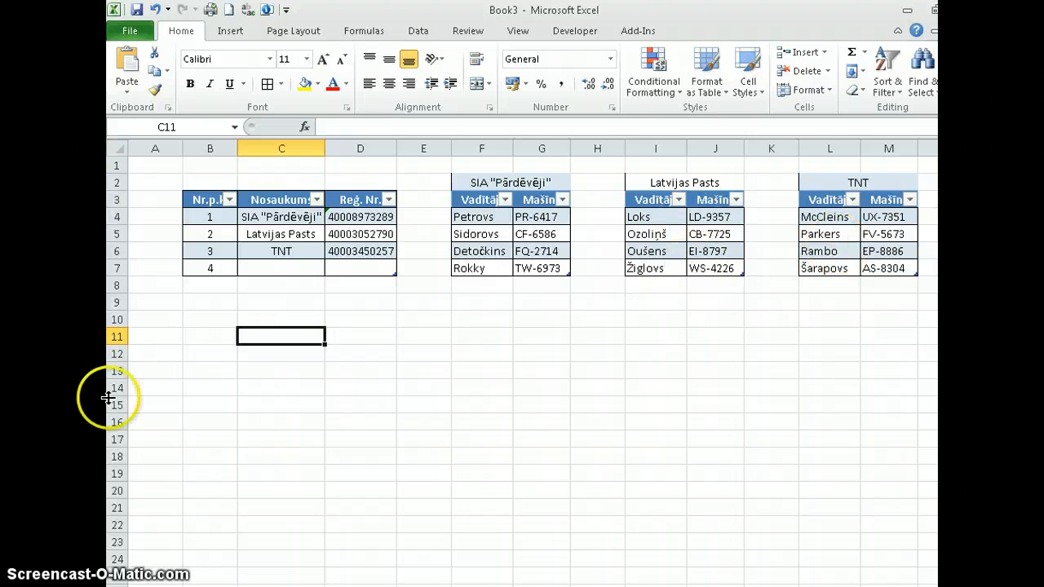
click(235, 318)
click(563, 31)
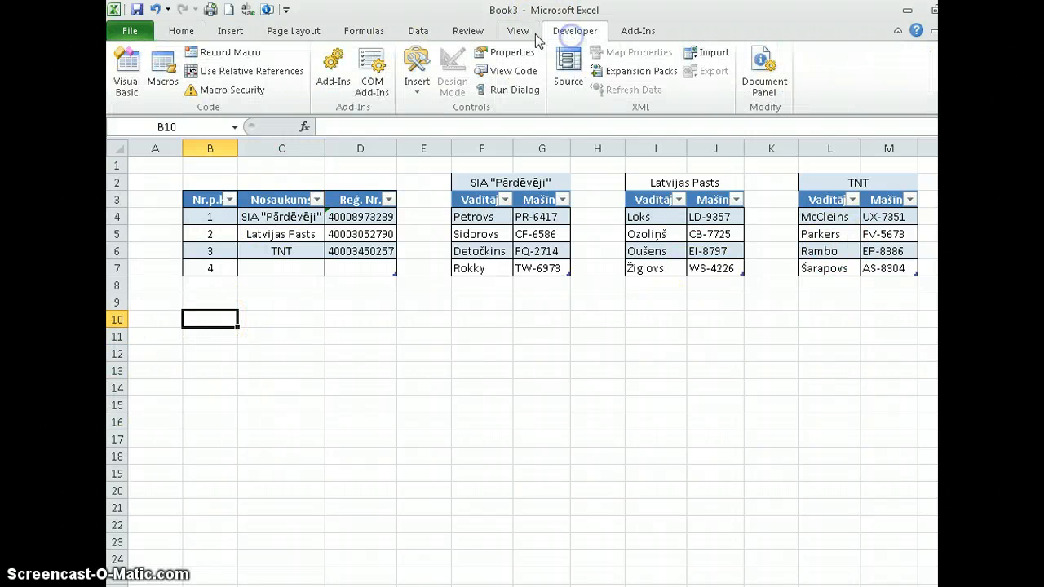
click(417, 73)
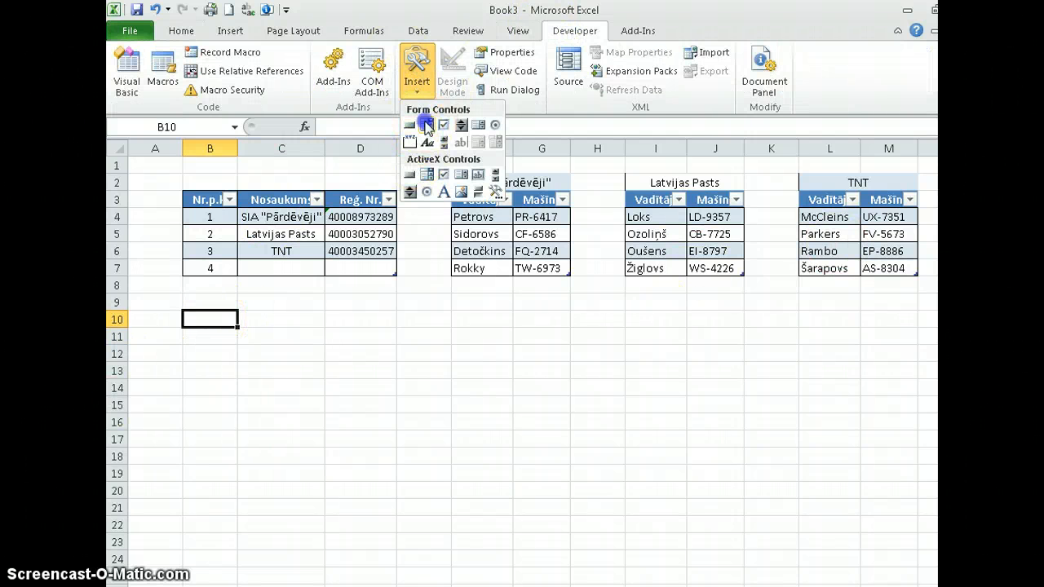
click(425, 124)
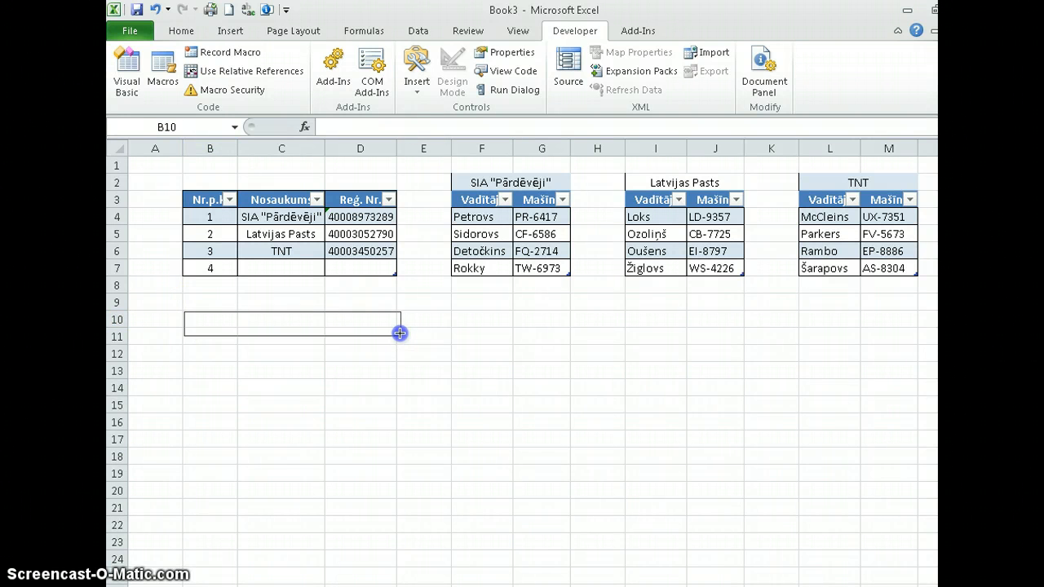
drag(400, 333, 400, 333)
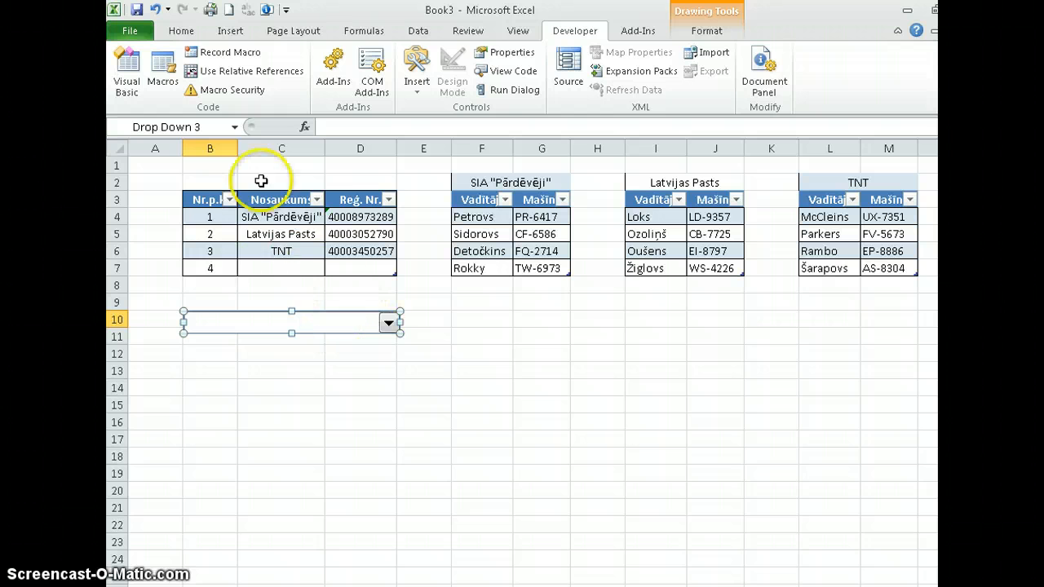
Delete the defined name vad and check what the name Parvadataji refers to
click(474, 322)
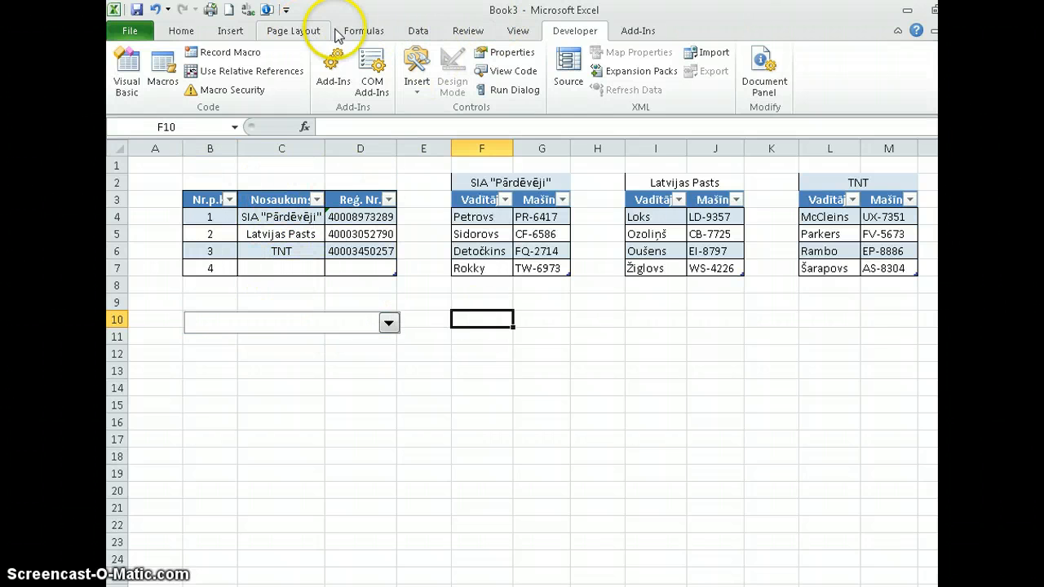
click(364, 30)
click(469, 86)
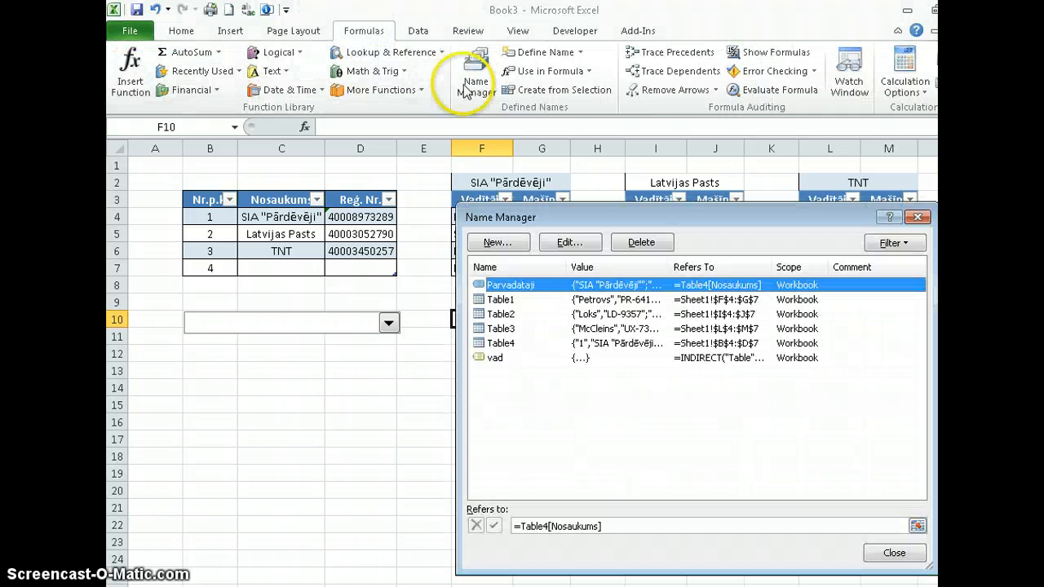
click(495, 357)
click(638, 242)
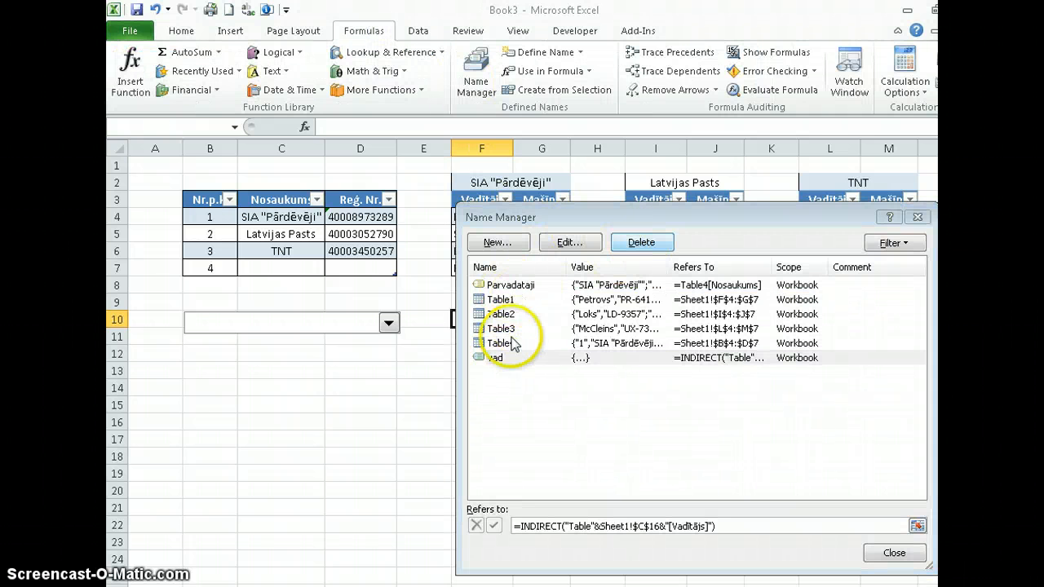
click(503, 360)
click(514, 285)
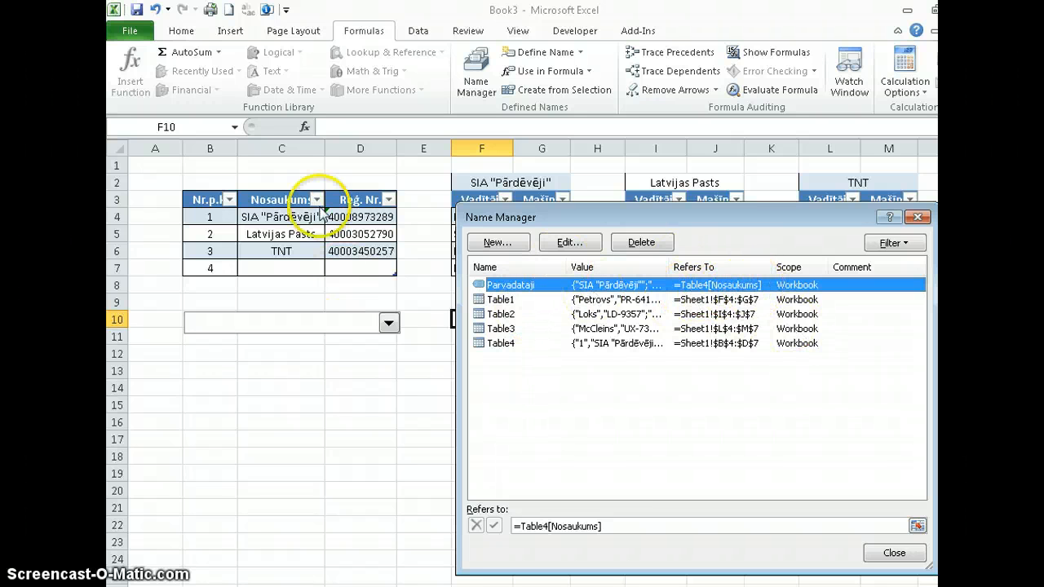
click(894, 553)
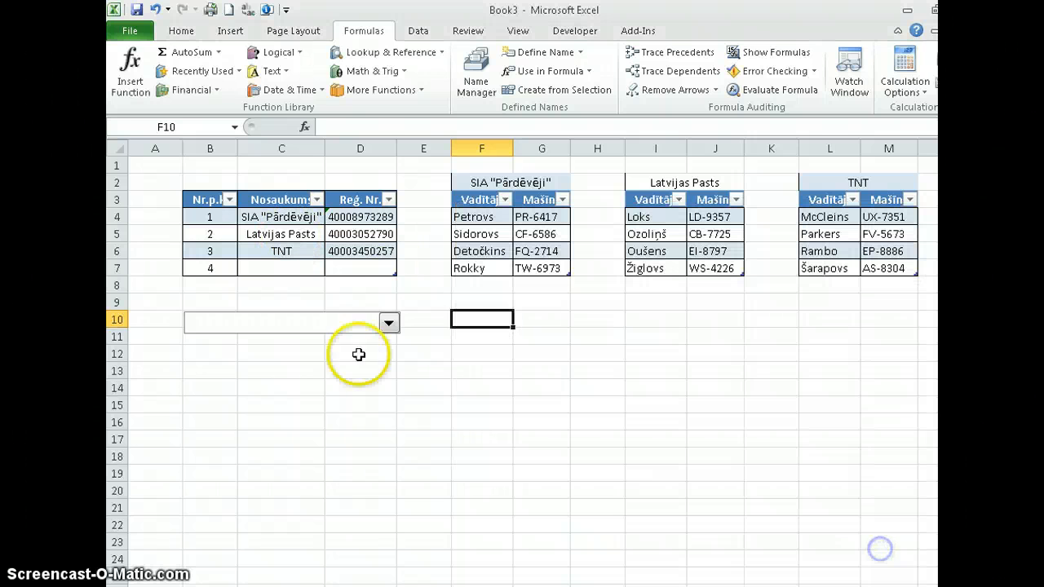
Set the new combo box's input range to Parvadataji and its cell link to $B$12
right_click(326, 326)
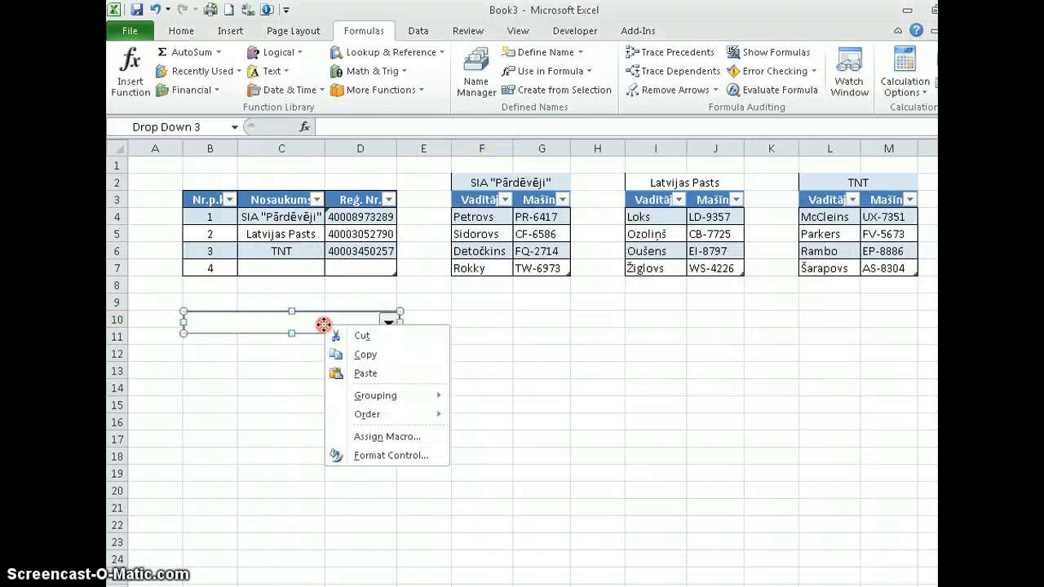
click(384, 455)
click(642, 276)
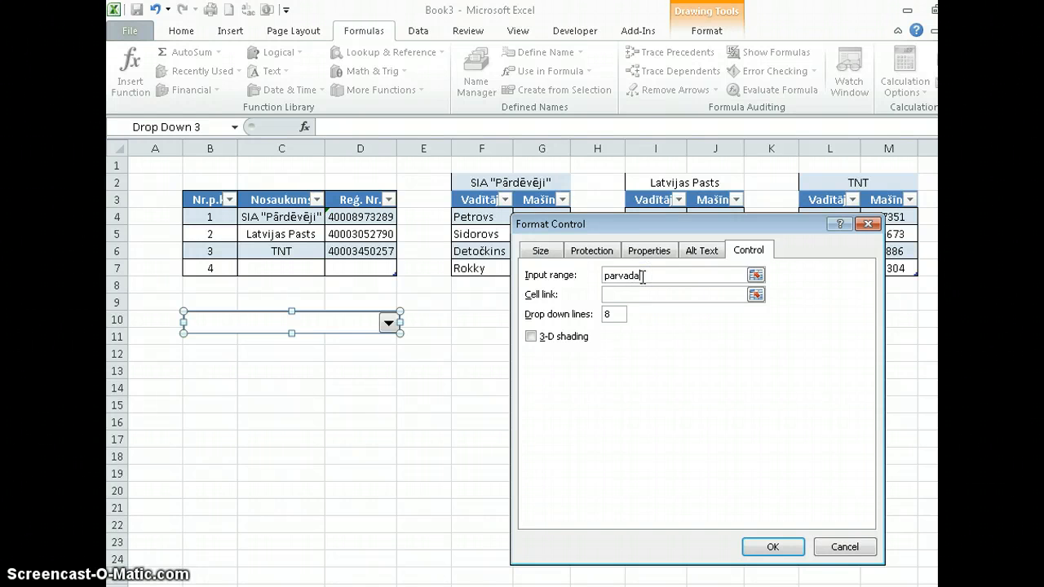
click(620, 294)
click(209, 354)
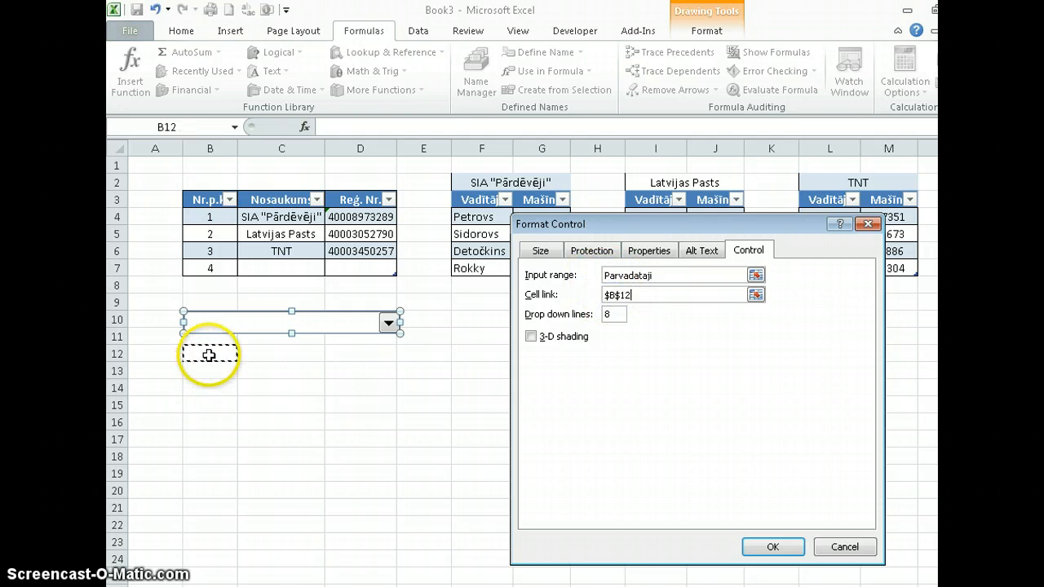
click(772, 546)
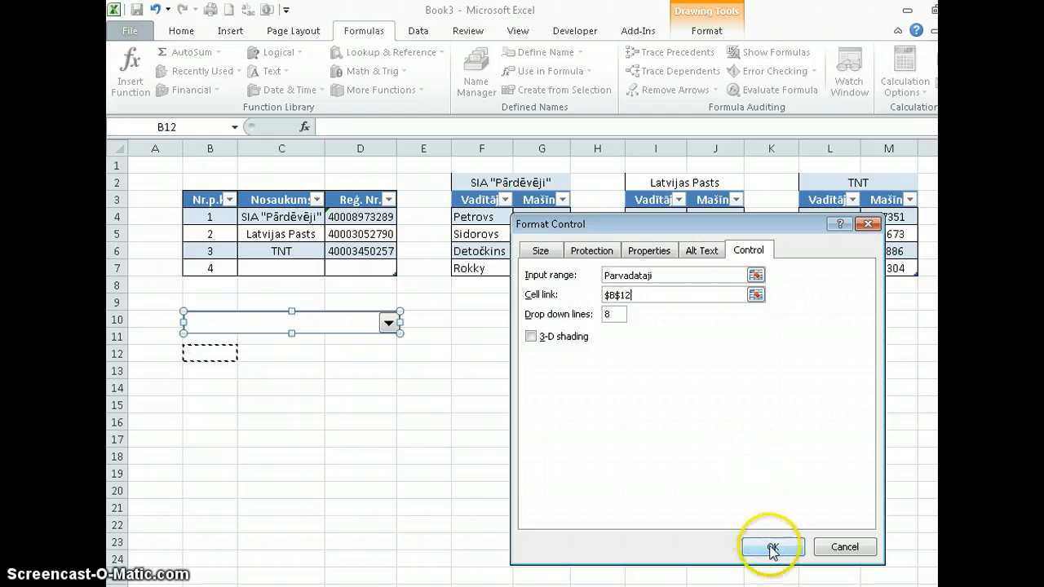
Test the company drop-down with SIA "Pārdēvēji" and the blank fourth entry, finishing with TNT selected
click(388, 433)
click(388, 323)
click(323, 340)
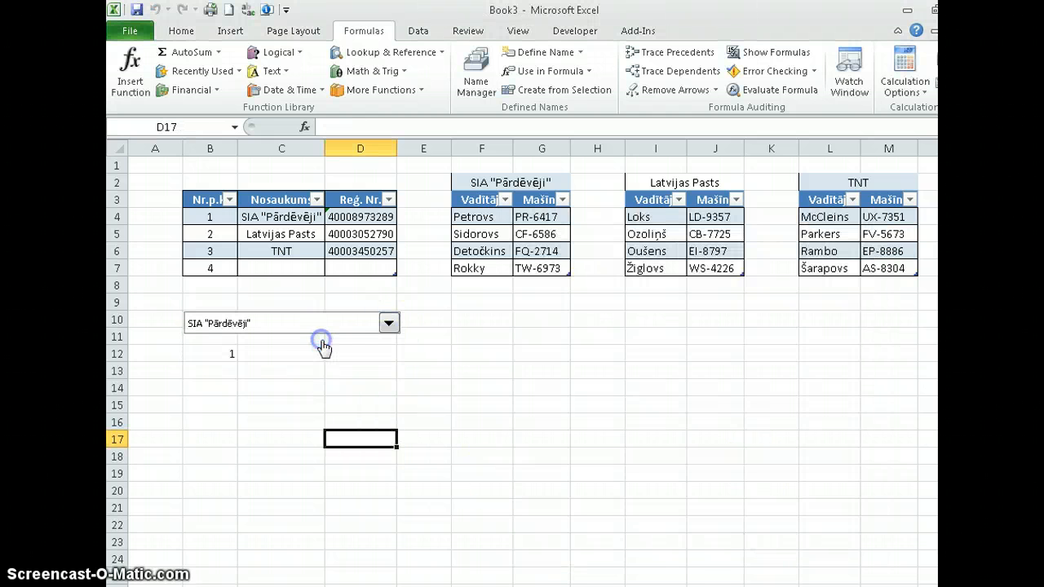
click(390, 323)
click(337, 373)
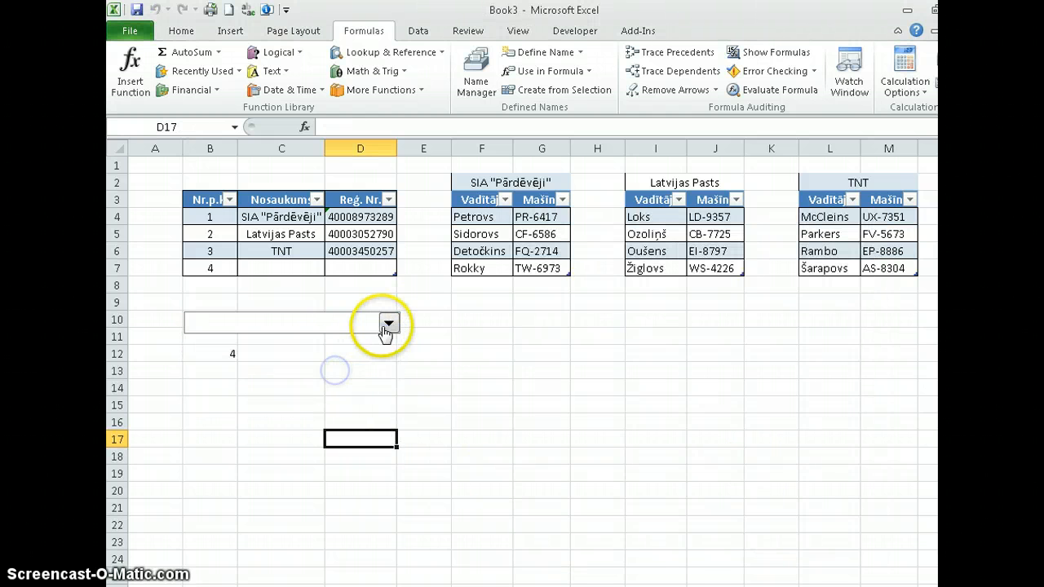
click(388, 324)
click(348, 341)
click(388, 323)
click(345, 361)
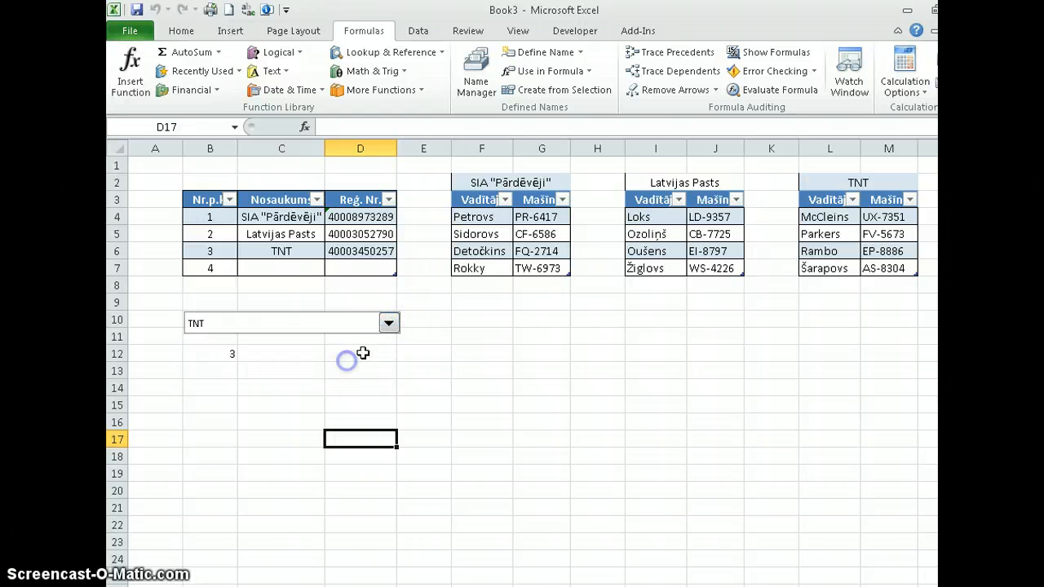
Draw a second form-control combo box in row 10 beside the company one, spanning about columns F to H
click(450, 331)
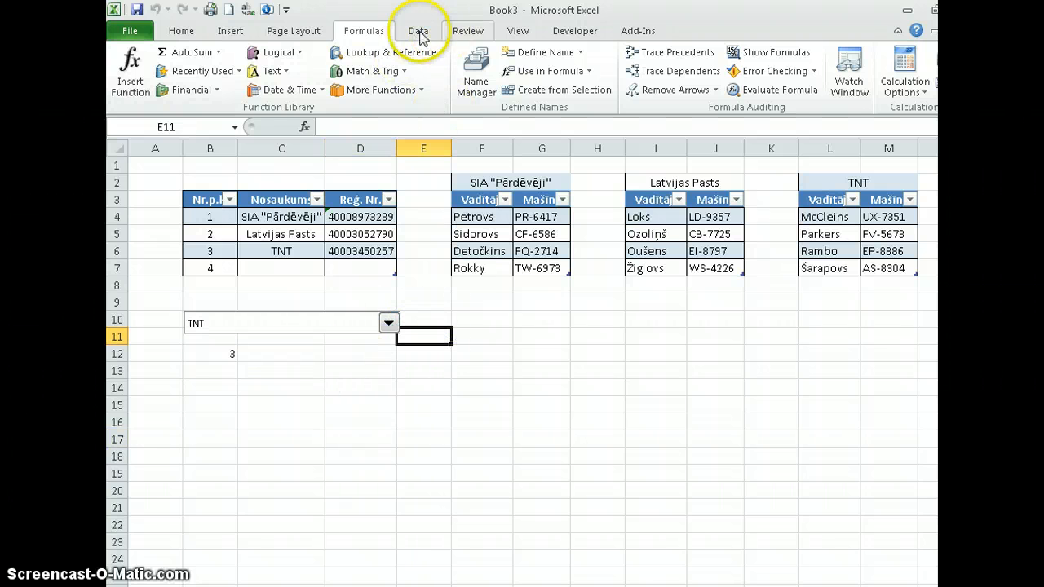
click(548, 34)
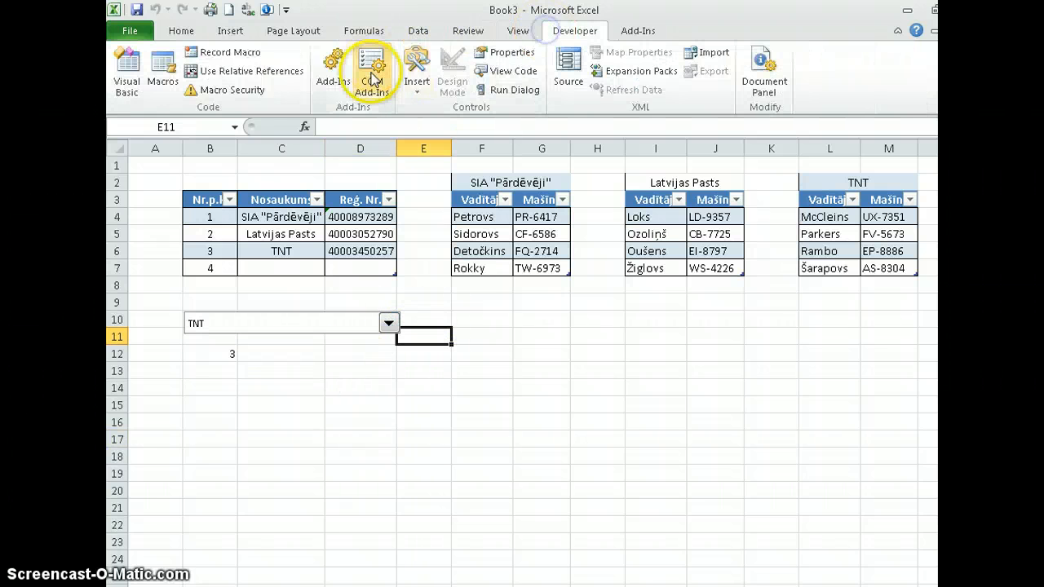
click(416, 85)
click(430, 124)
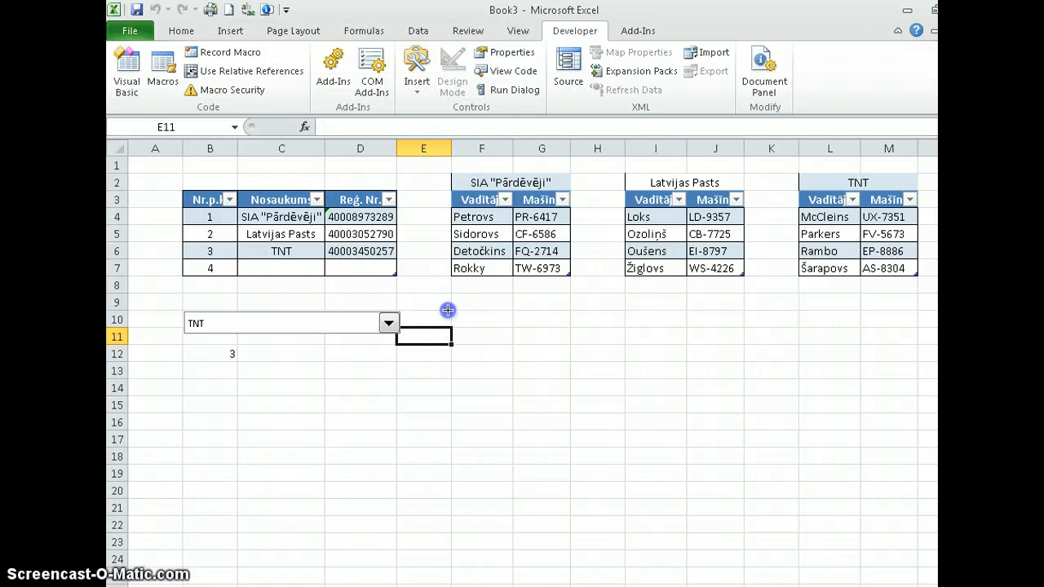
drag(640, 331, 641, 332)
click(618, 357)
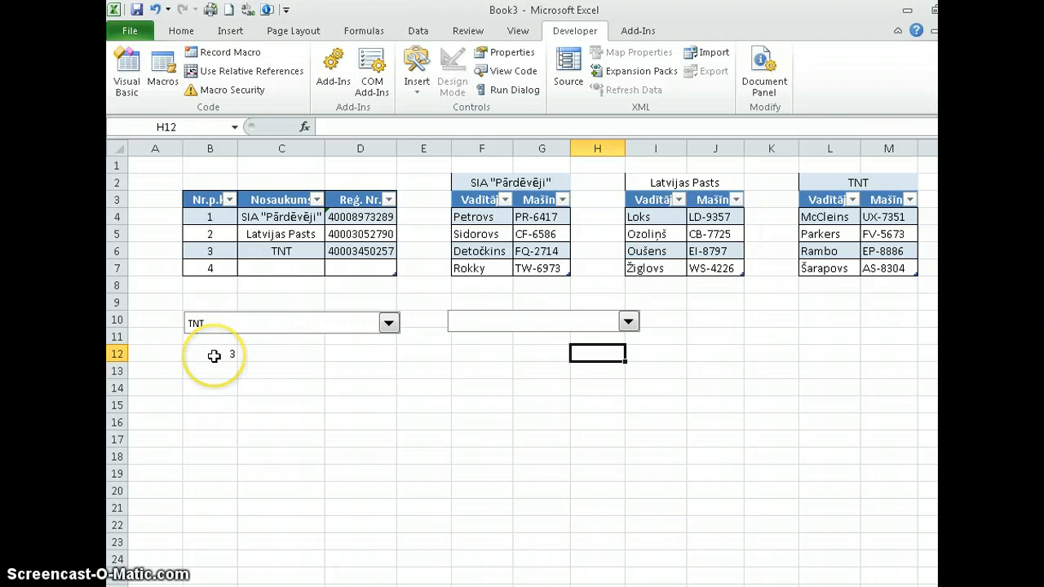
Compare the driver and car entries in the SIA "Pārdēvēji", Latvijas Pasts and TNT tables
click(480, 250)
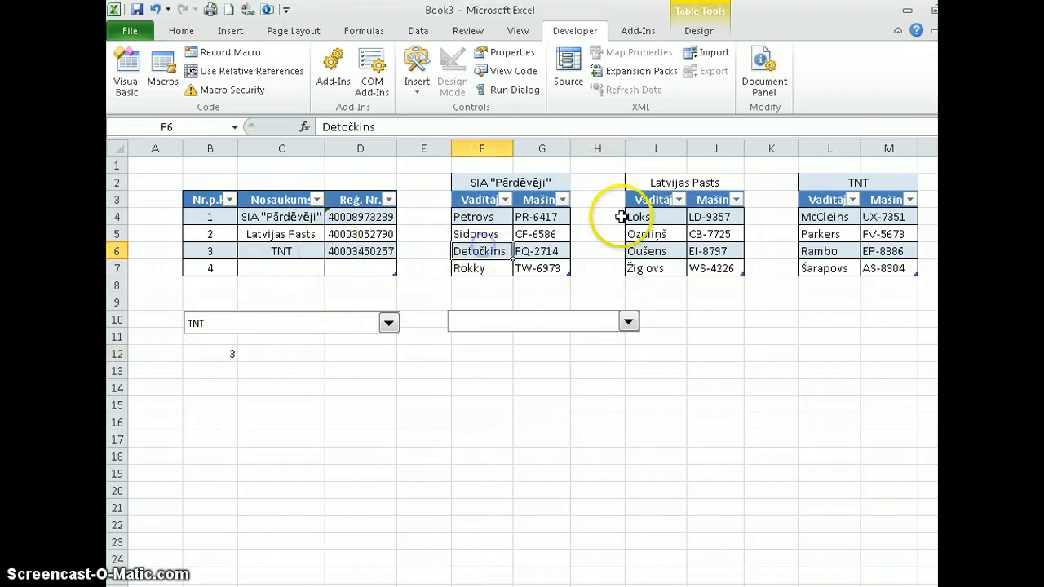
click(657, 234)
click(867, 224)
click(688, 224)
click(479, 219)
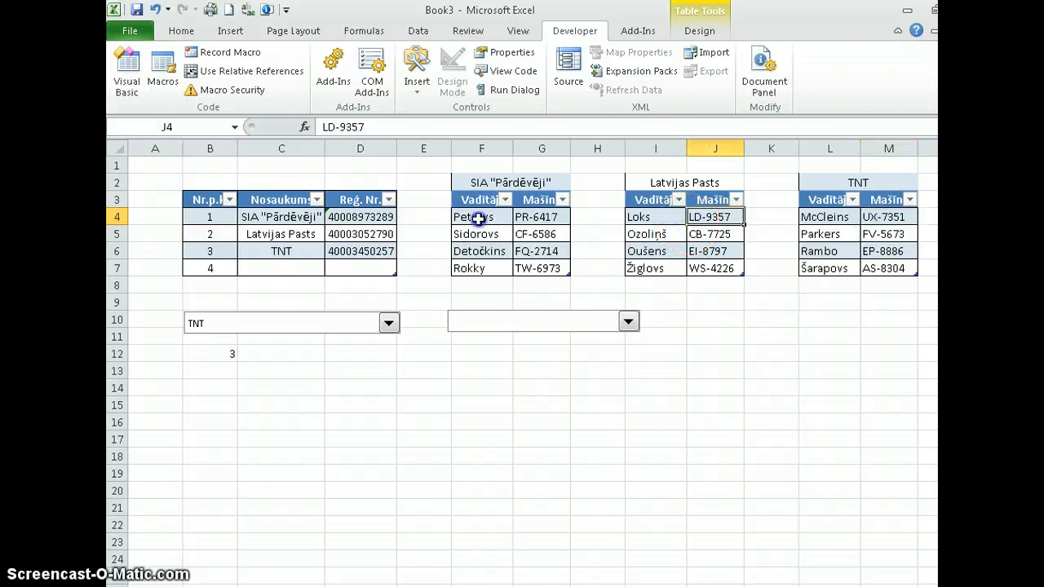
click(681, 230)
click(858, 224)
click(663, 233)
click(498, 232)
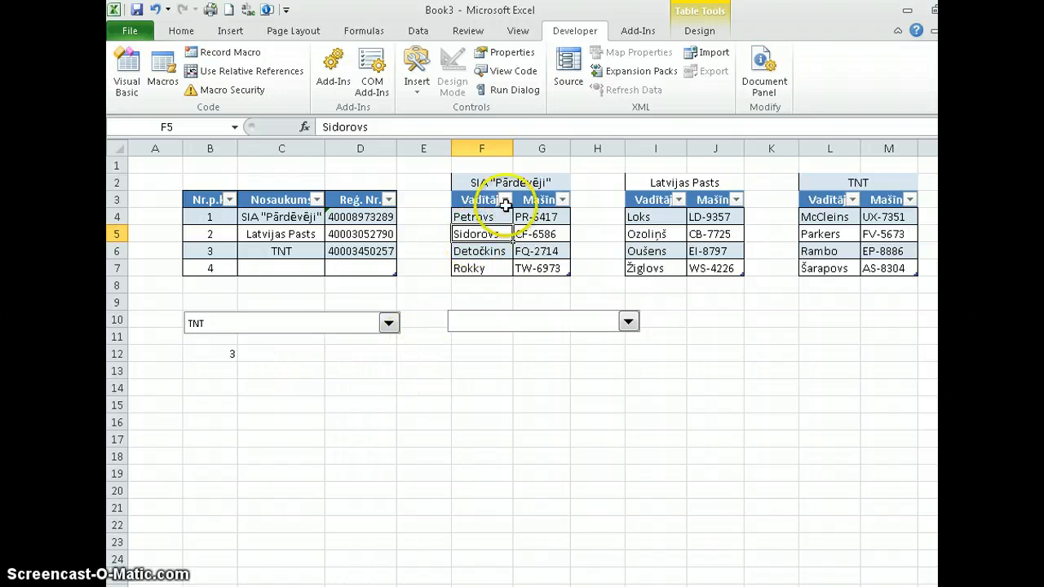
Try the formula =INDIRECT("B3") in cell B14, and clear the cell
click(268, 373)
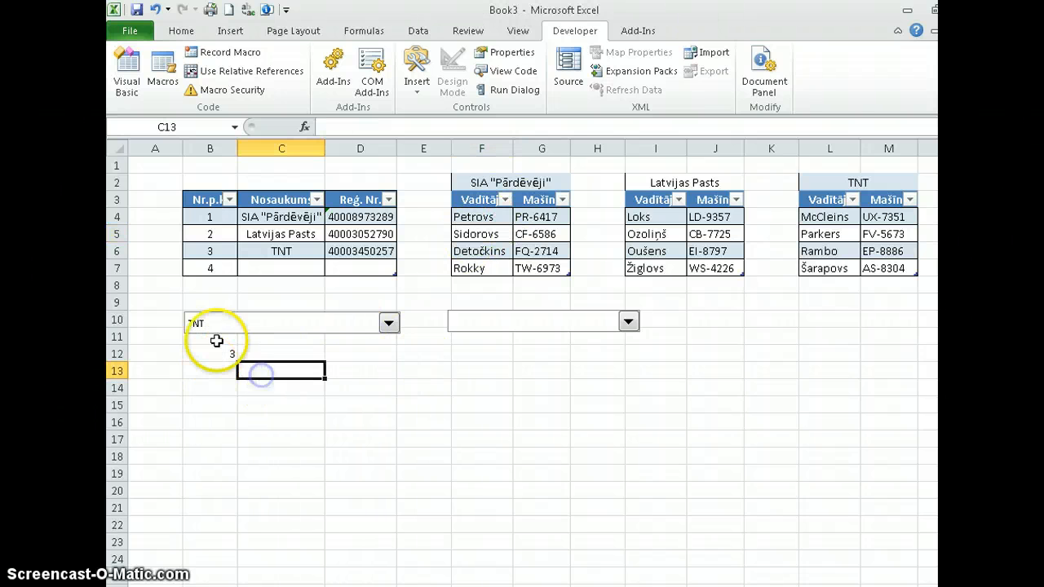
click(210, 388)
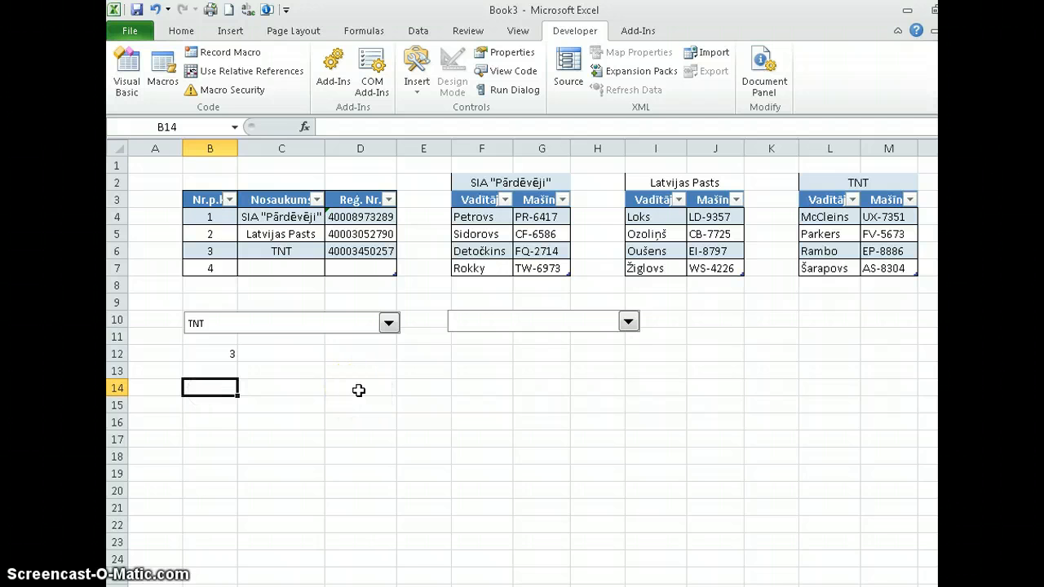
text(=indi)
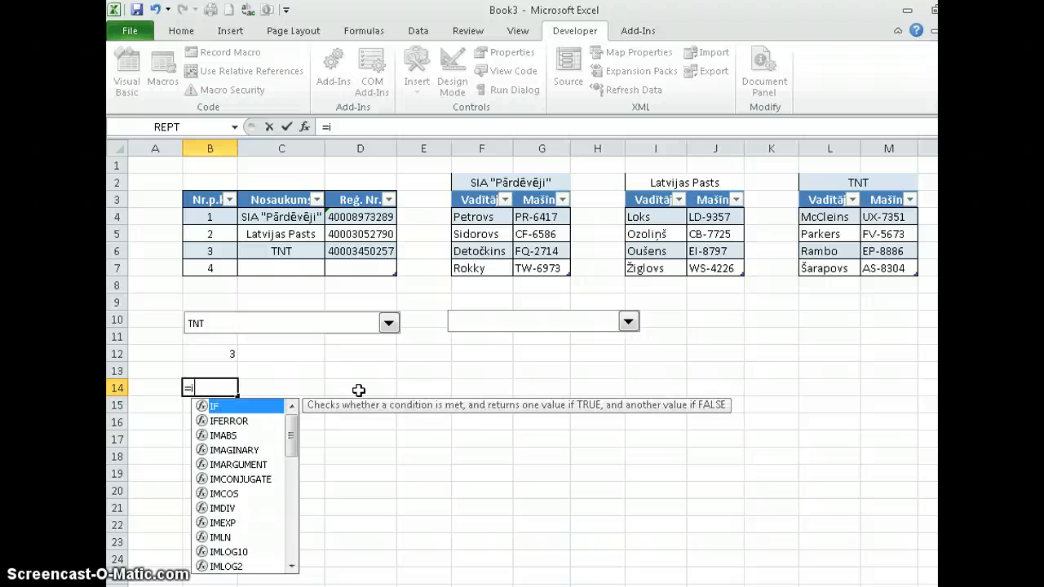
key(Tab)
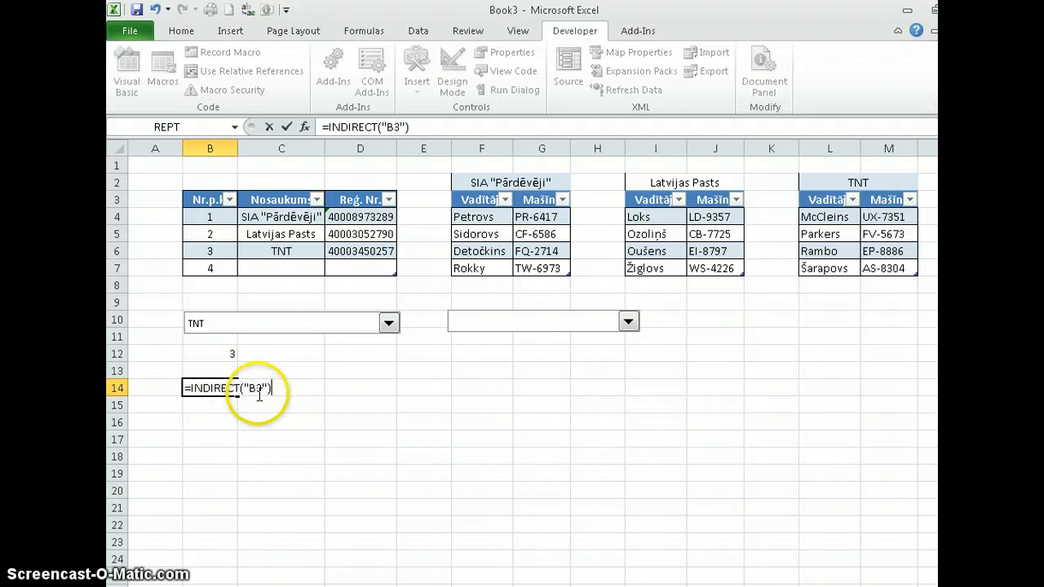
key(Return)
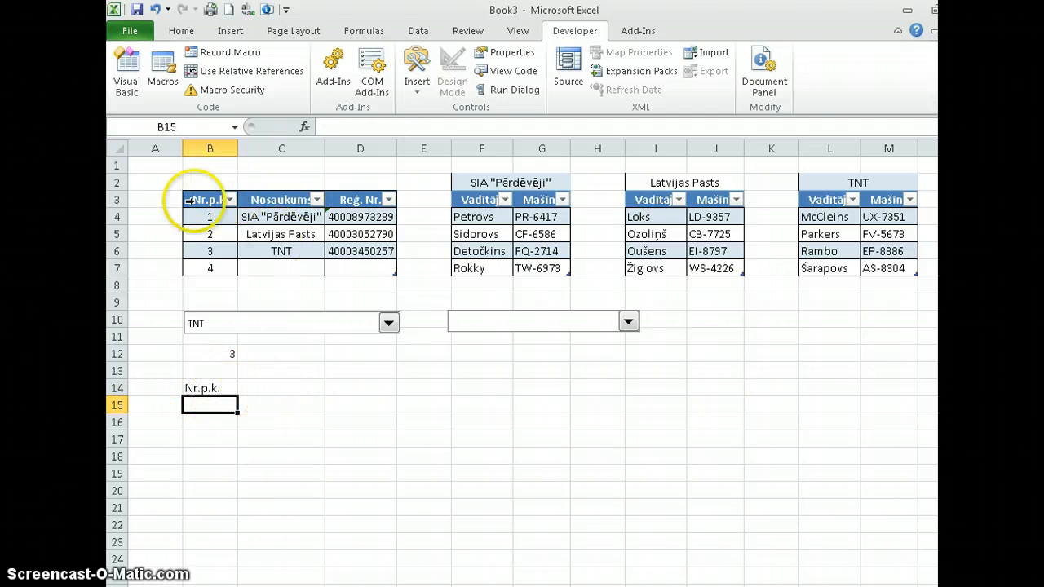
click(210, 384)
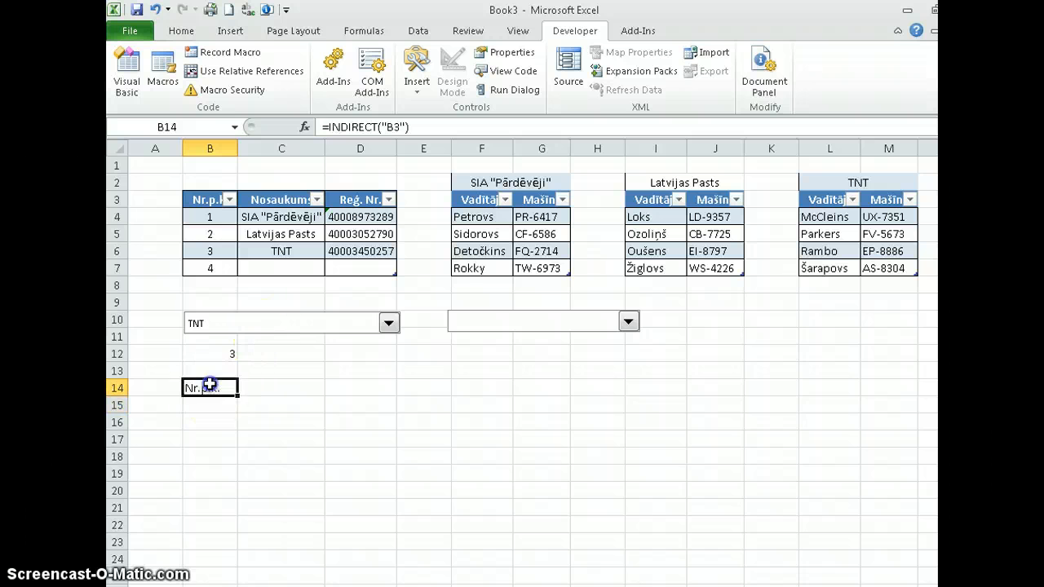
Check the table names assigned to the SIA "Pārdēvēji", Latvijas Pasts and TNT driver tables
click(476, 217)
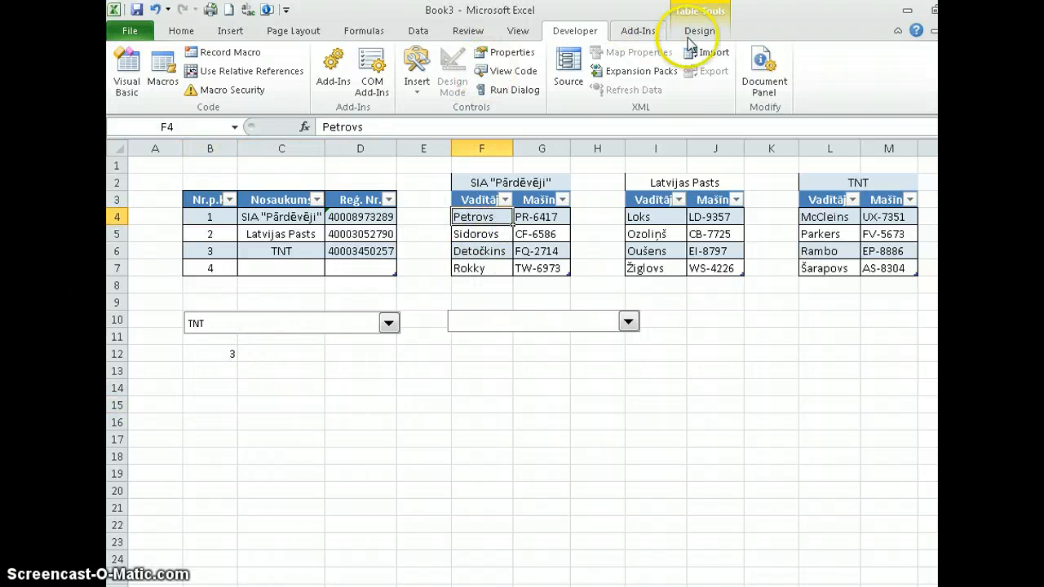
click(695, 31)
click(641, 235)
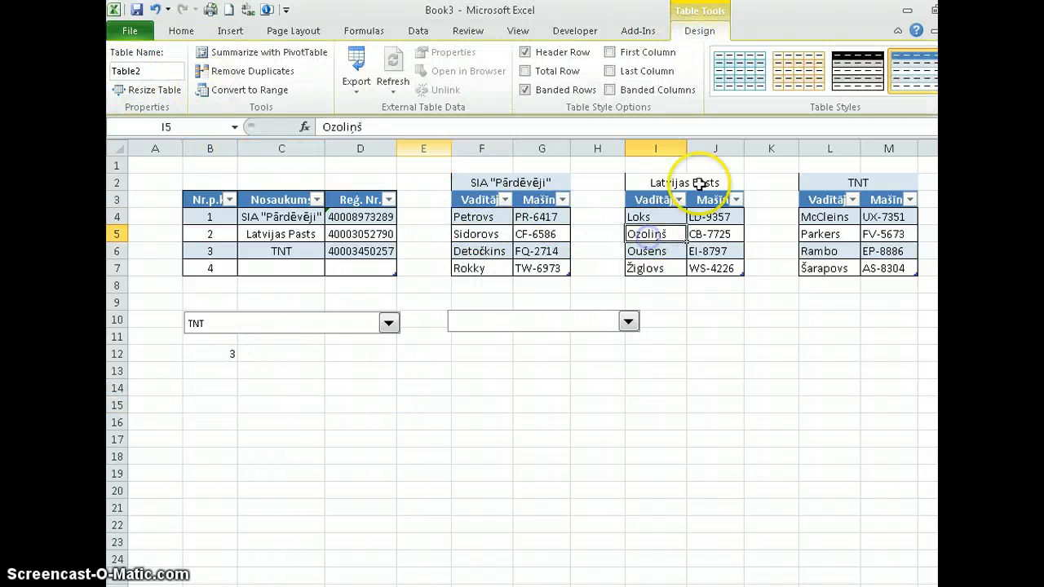
click(833, 216)
click(670, 232)
click(540, 234)
click(506, 230)
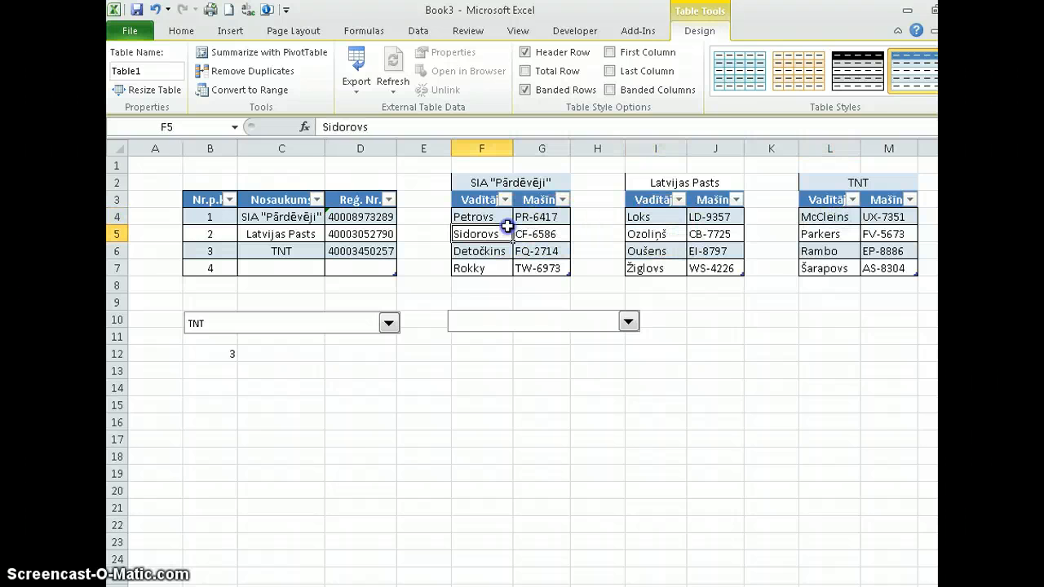
Enter =INDIRECT("Table"&B12) in cell B14 as an array formula
click(231, 390)
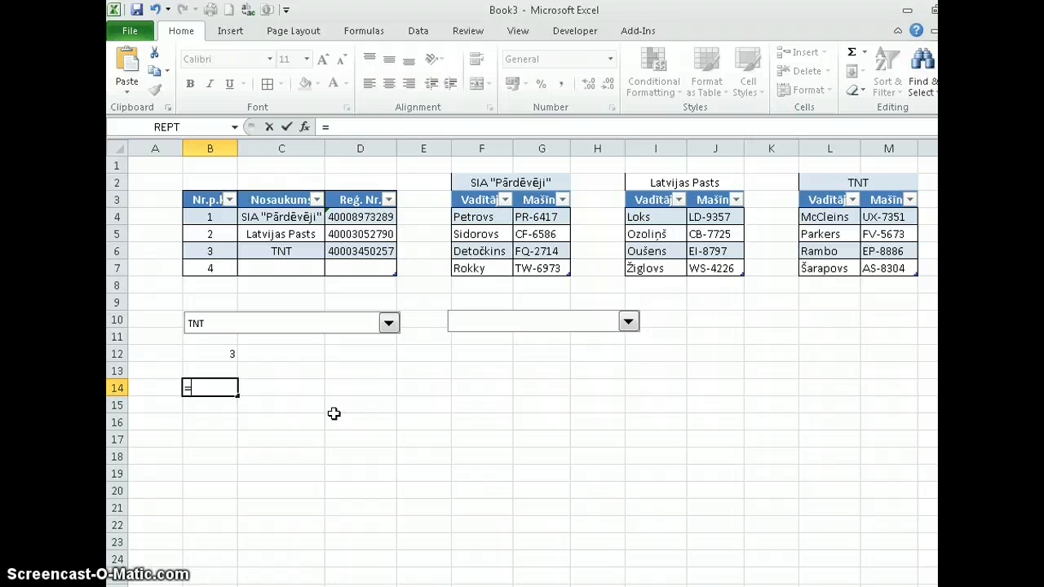
text(ind)
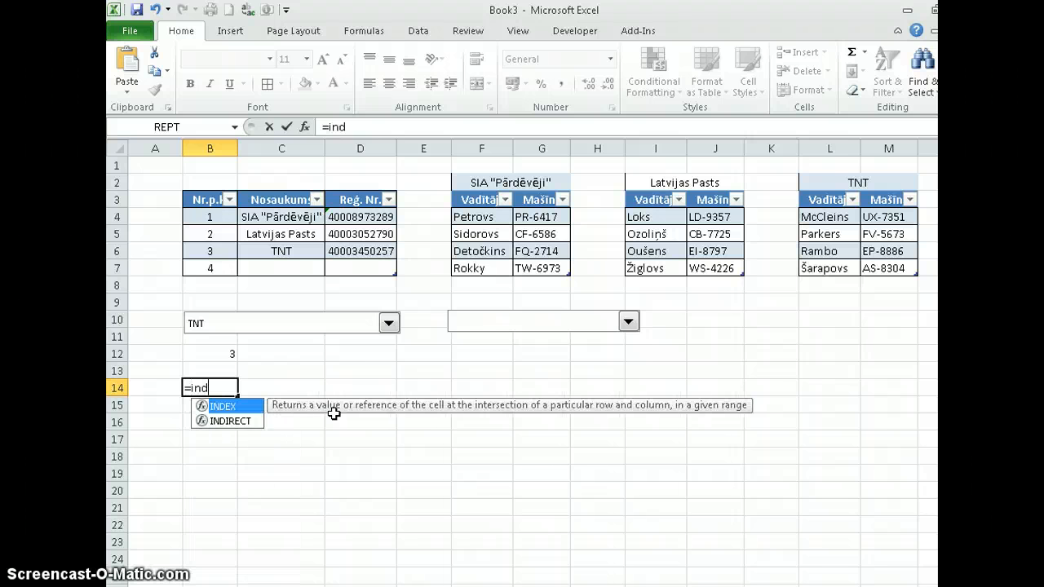
key(Down)
key(Tab)
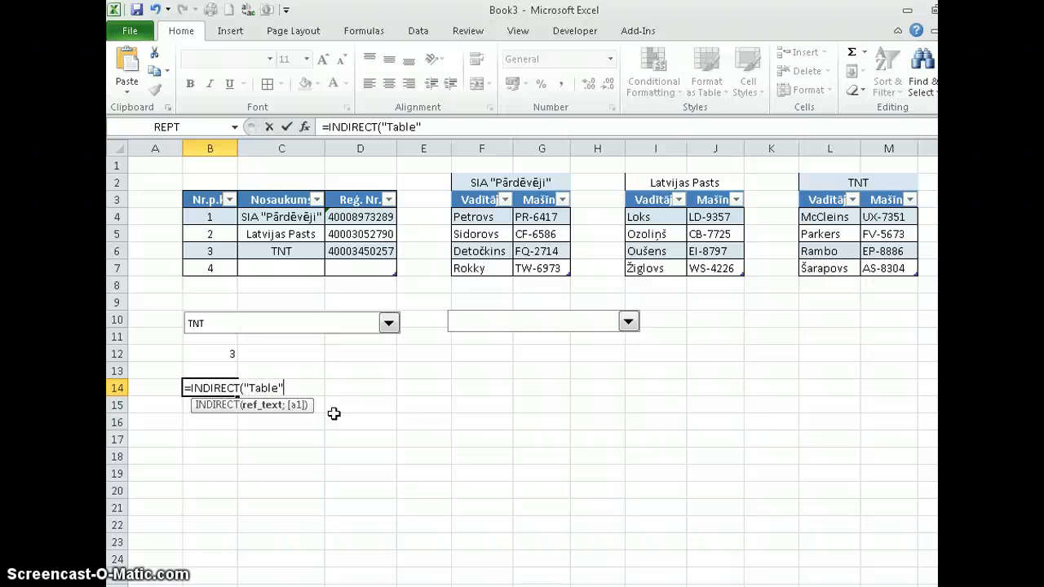
click(209, 350)
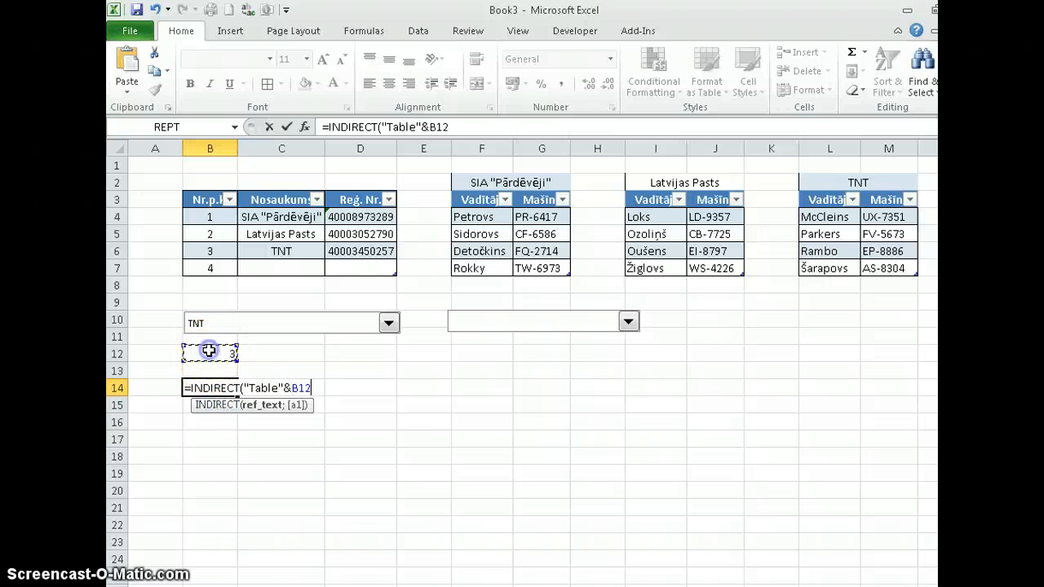
text())
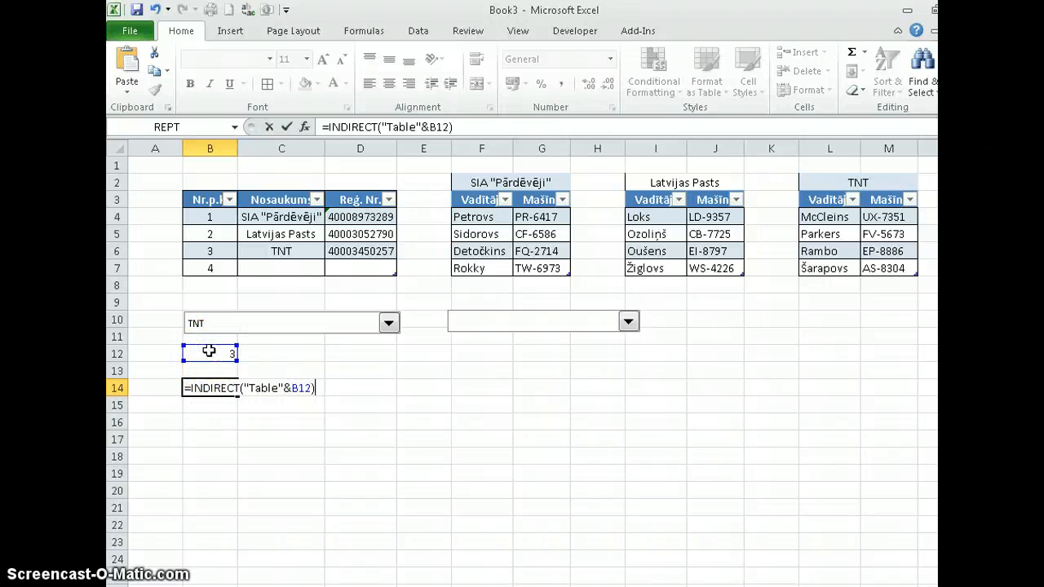
click(249, 390)
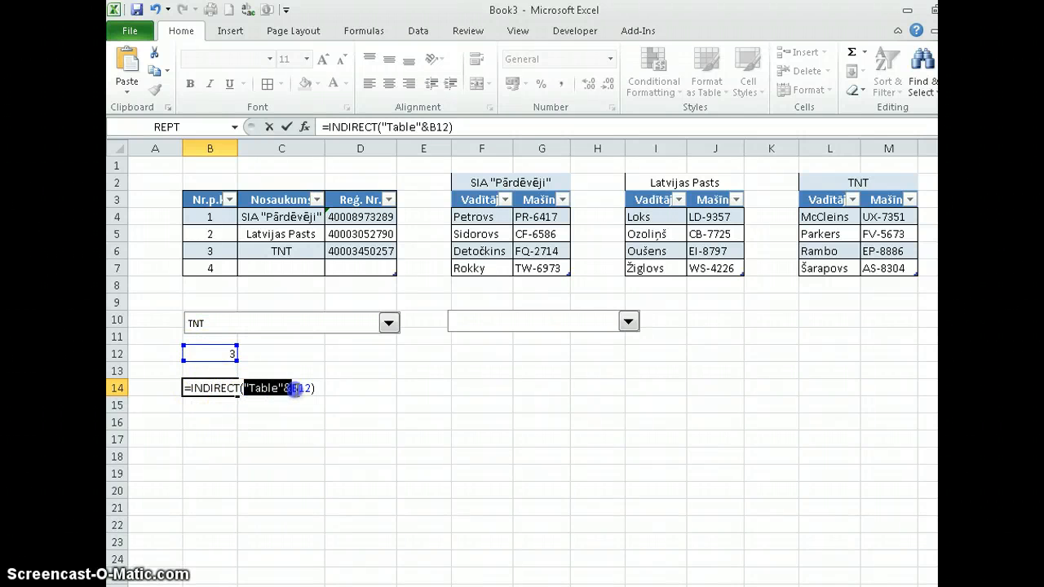
drag(311, 391, 313, 391)
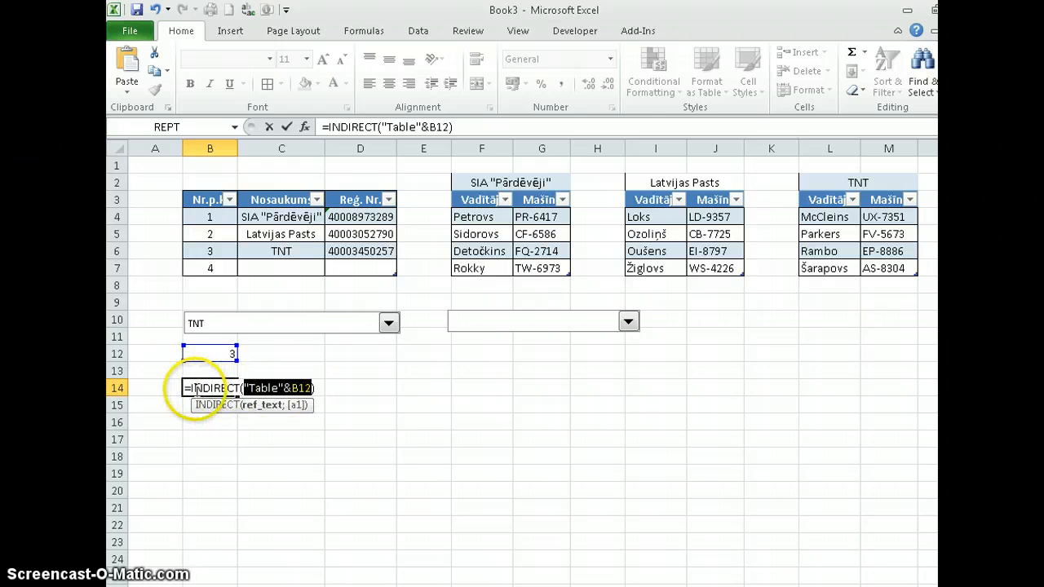
click(308, 388)
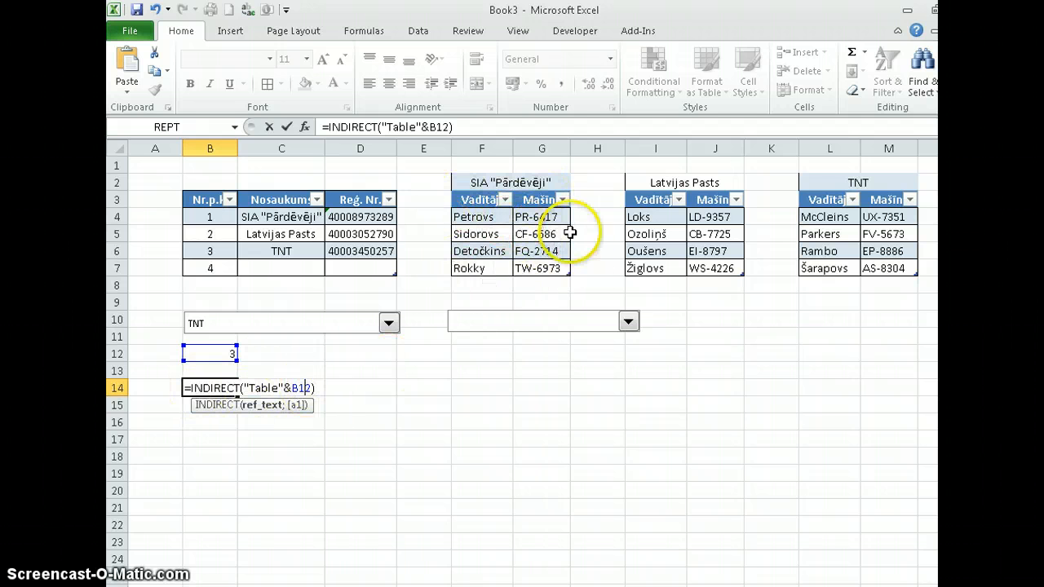
key(ctrl+shift+Return)
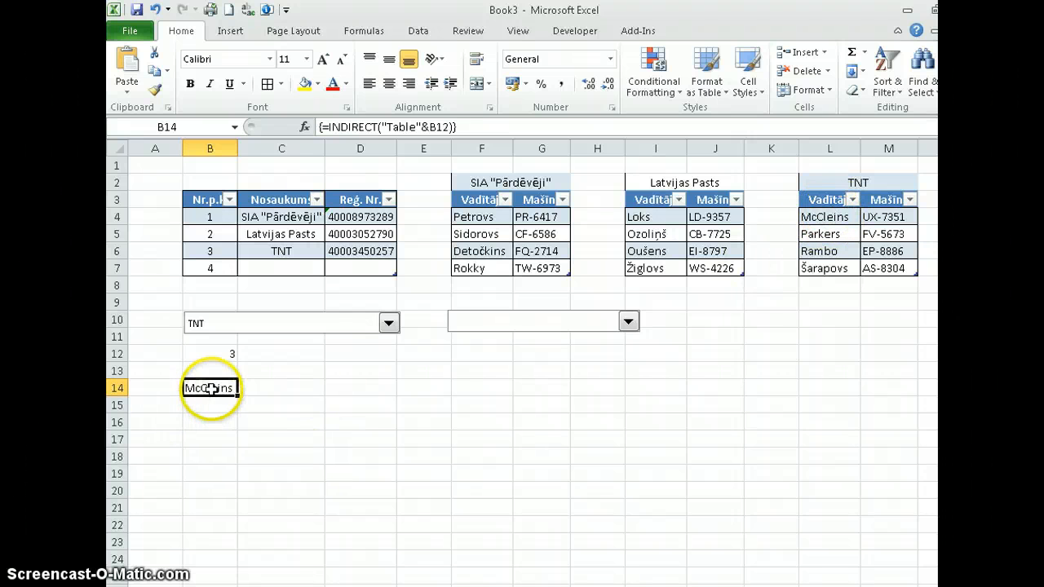
Try the INDIRECT array formula across B14:C17 and undo the extension back to cell B14 alone
drag(211, 389, 270, 444)
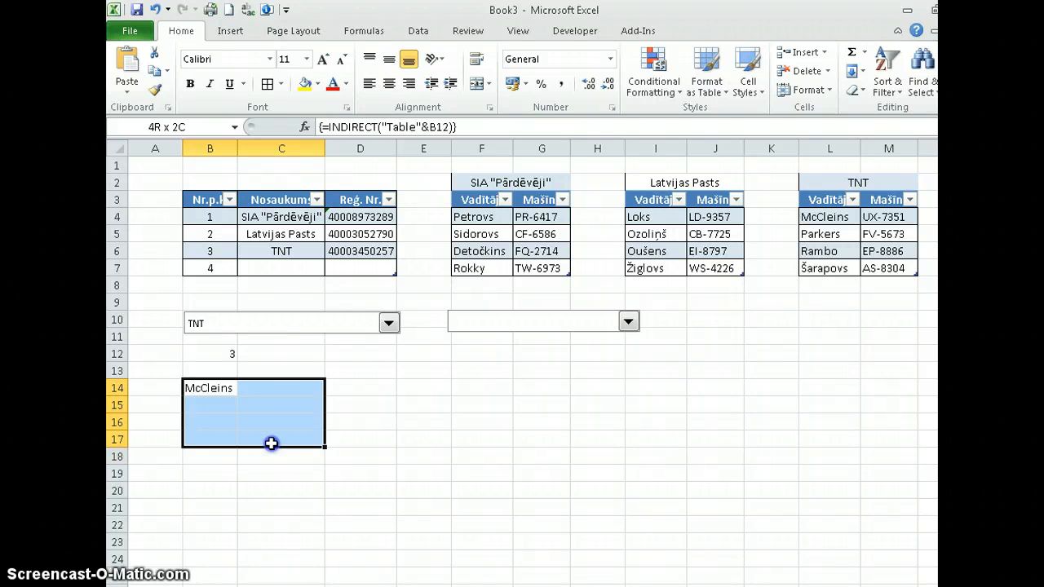
key(F2)
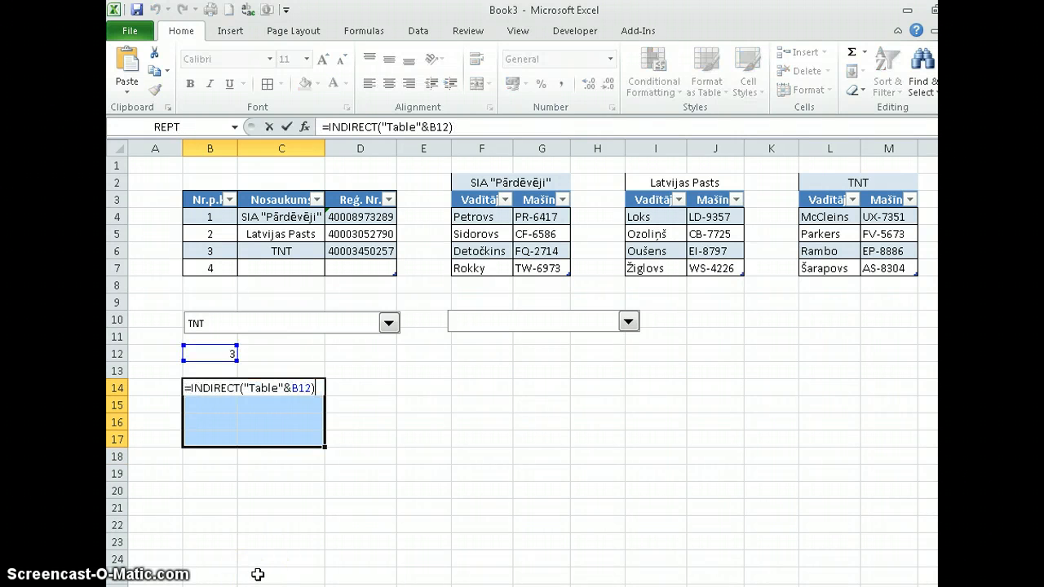
key(ctrl+shift+Return)
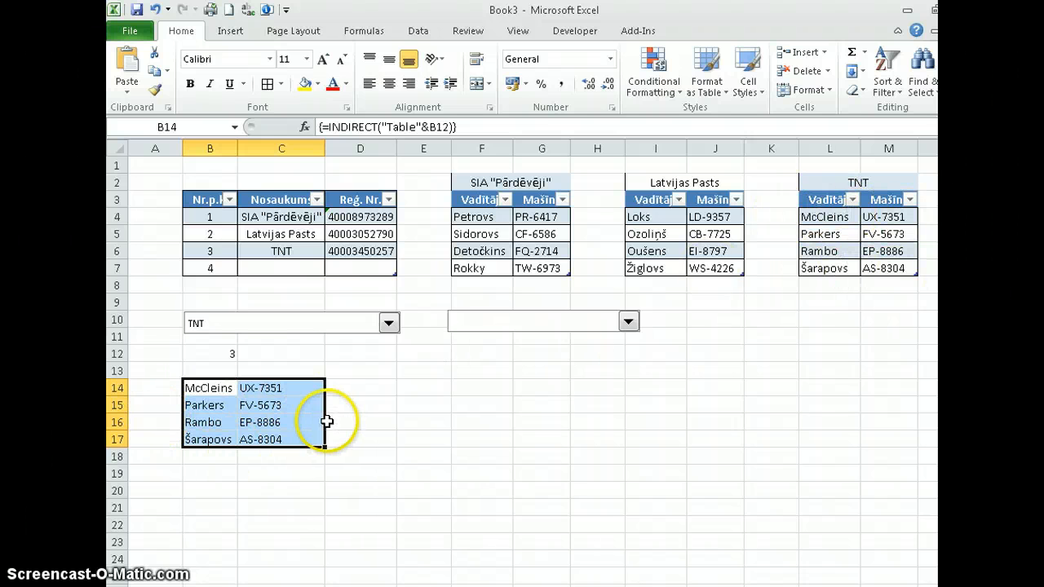
key(ctrl+z)
click(186, 387)
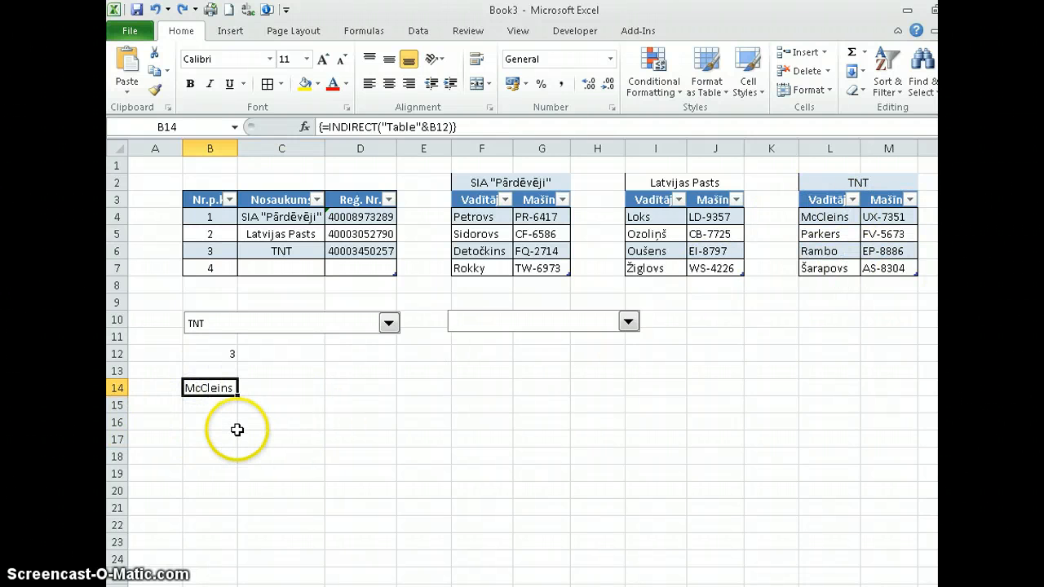
click(628, 324)
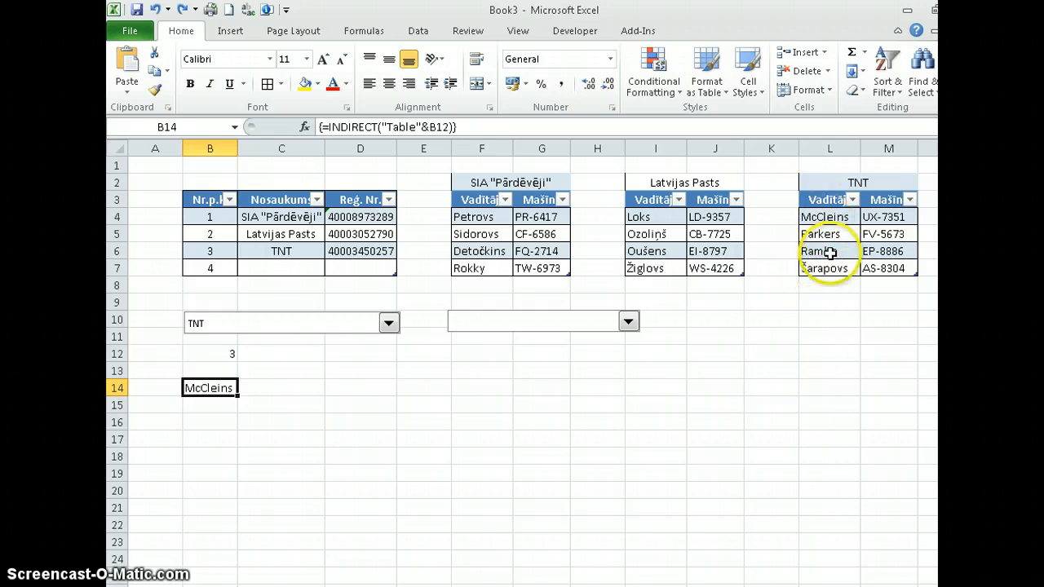
Draft =Table1[Vadītājs] in cell D14, copy its [Vadītājs] column reference, and cancel the entry
click(359, 389)
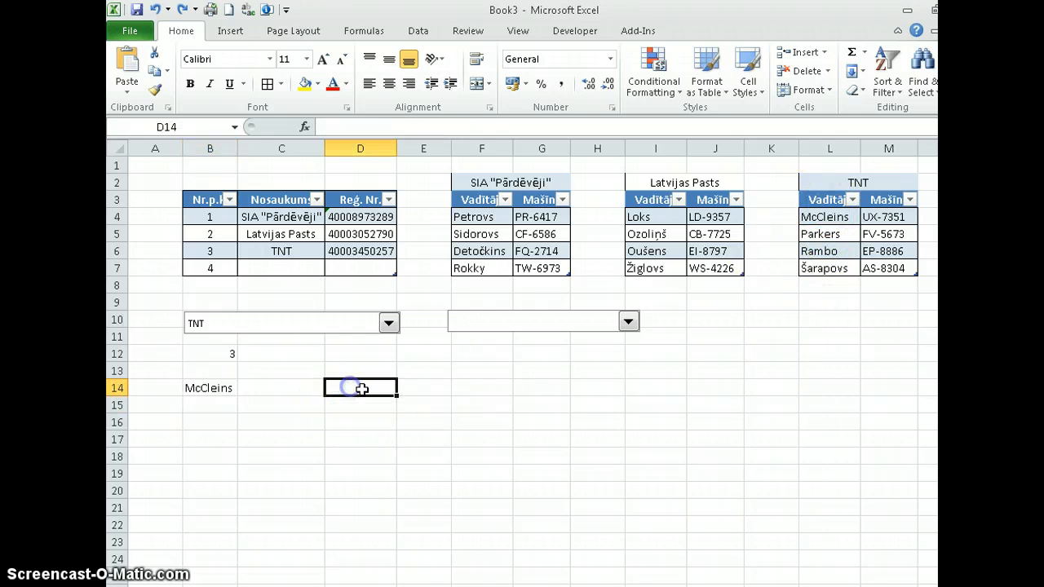
text(=)
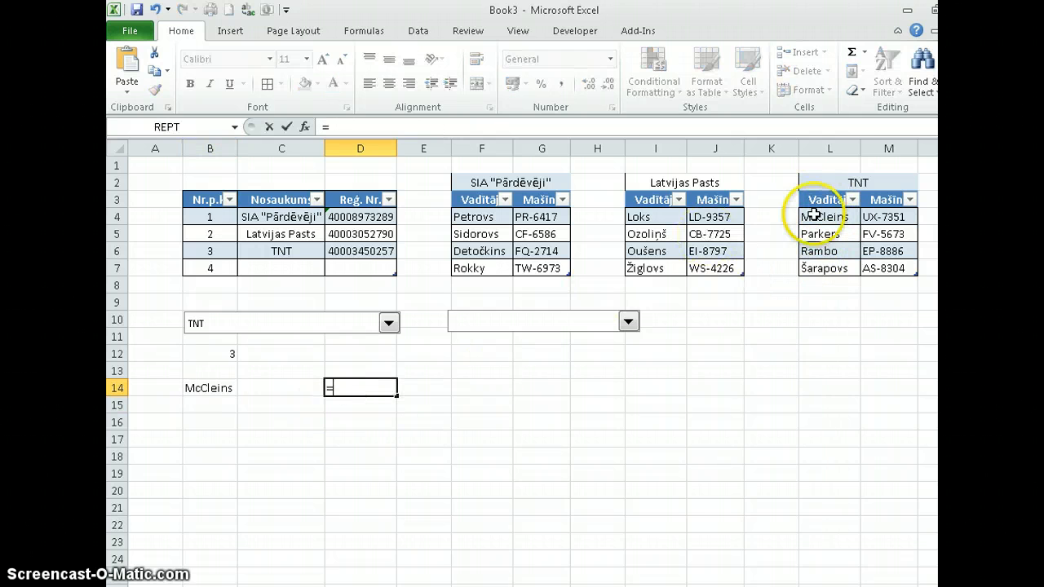
text(ta)
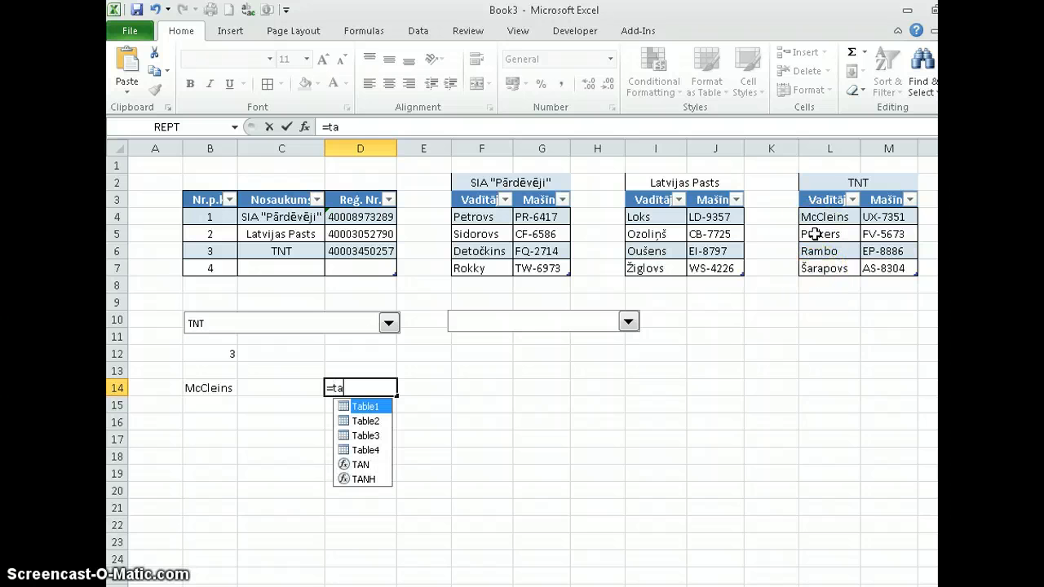
key(Tab)
text([)
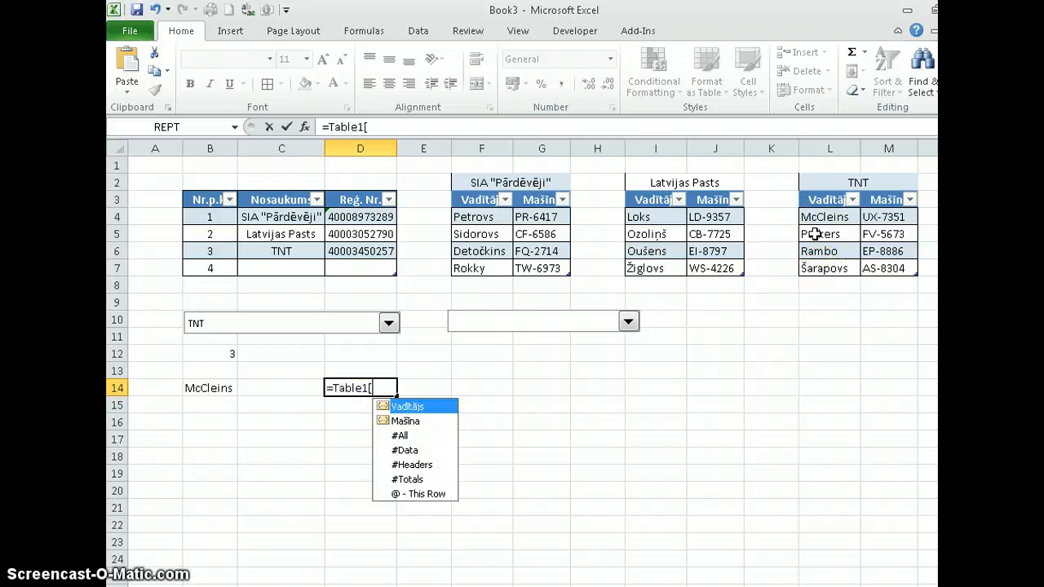
key(Tab)
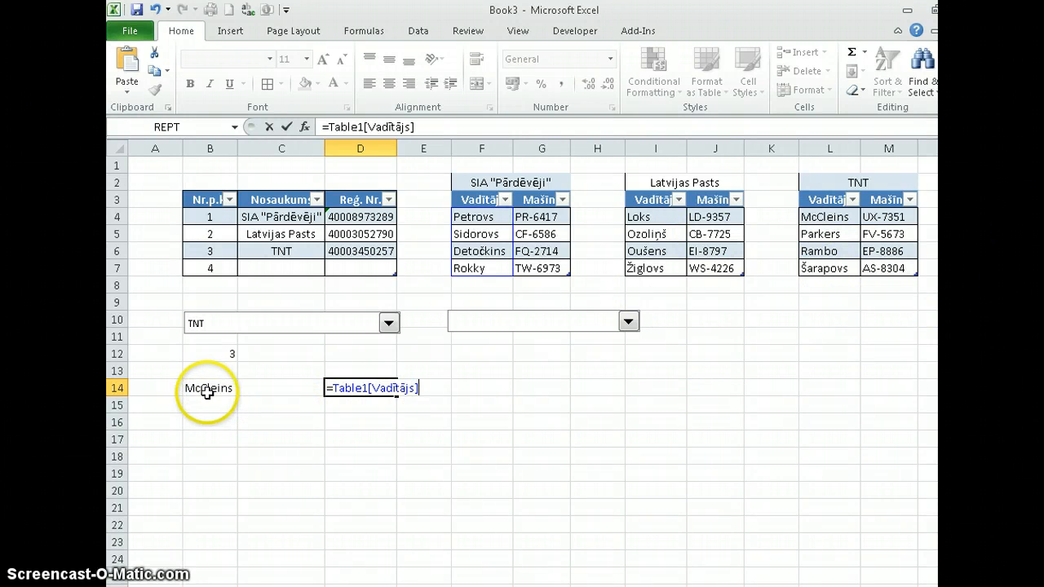
click(422, 127)
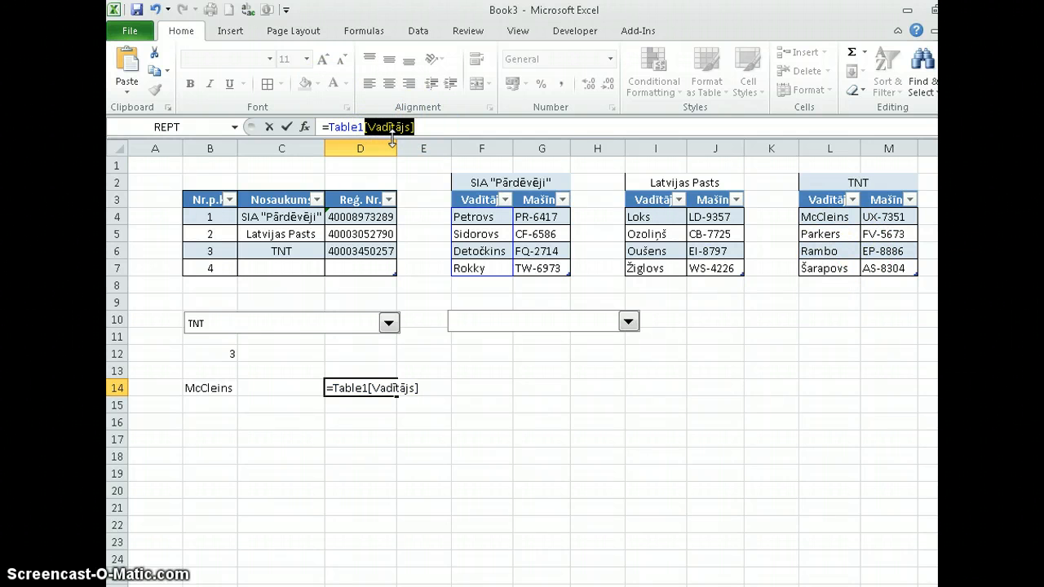
key(Escape)
Edit the formula in B14 to =INDIRECT("Table"&B12&"[Vadītājs]"), copy the whole expression, and abandon the cell edit
double_click(210, 388)
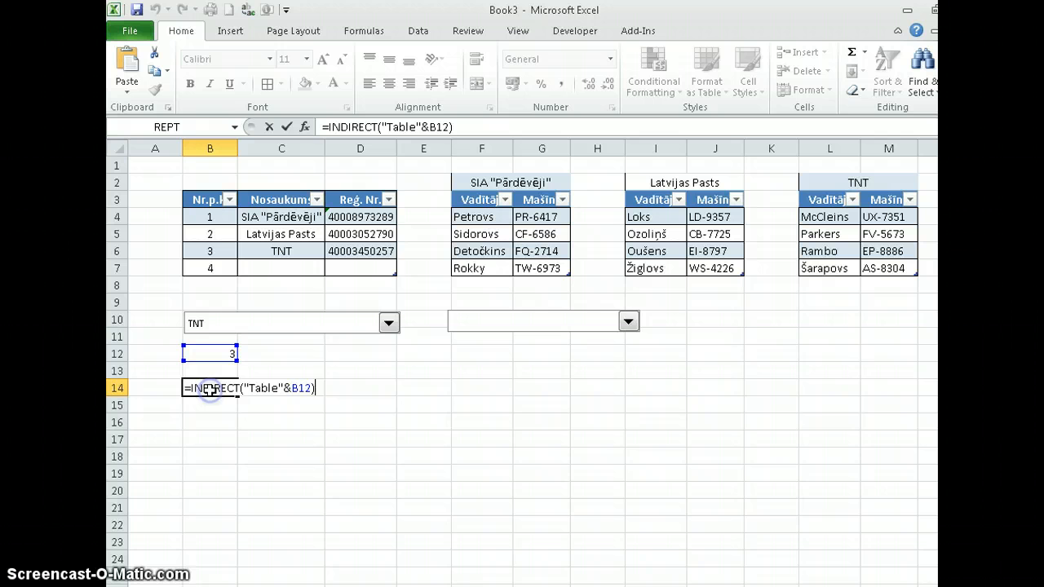
click(312, 389)
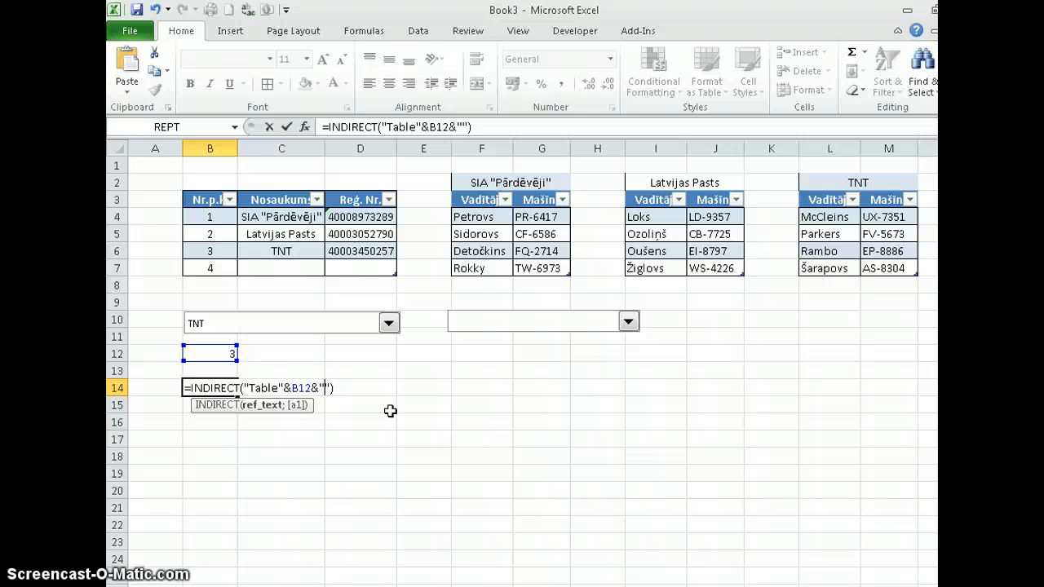
click(187, 389)
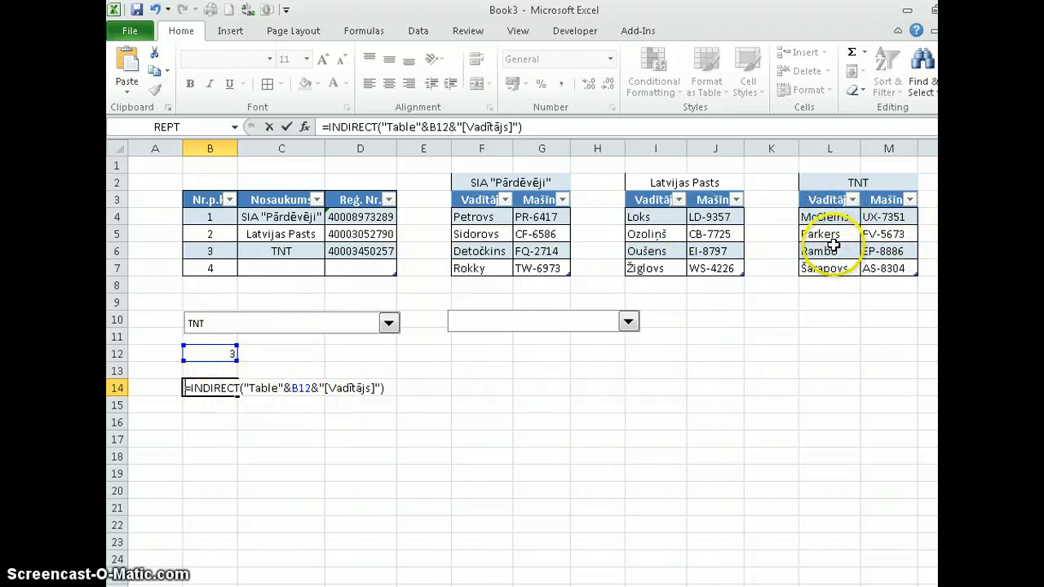
drag(523, 127, 306, 127)
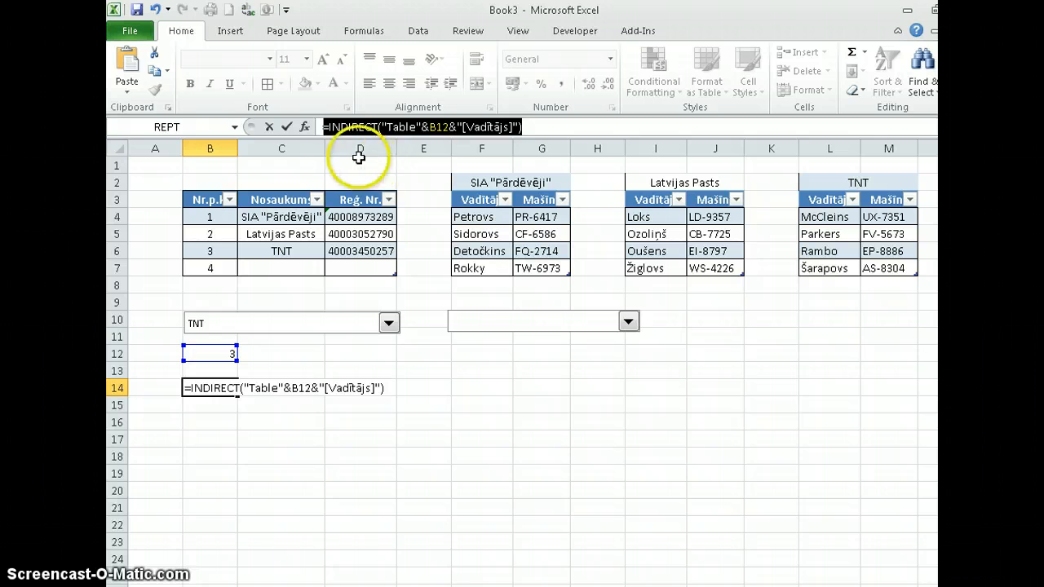
key(ctrl+shift+Return)
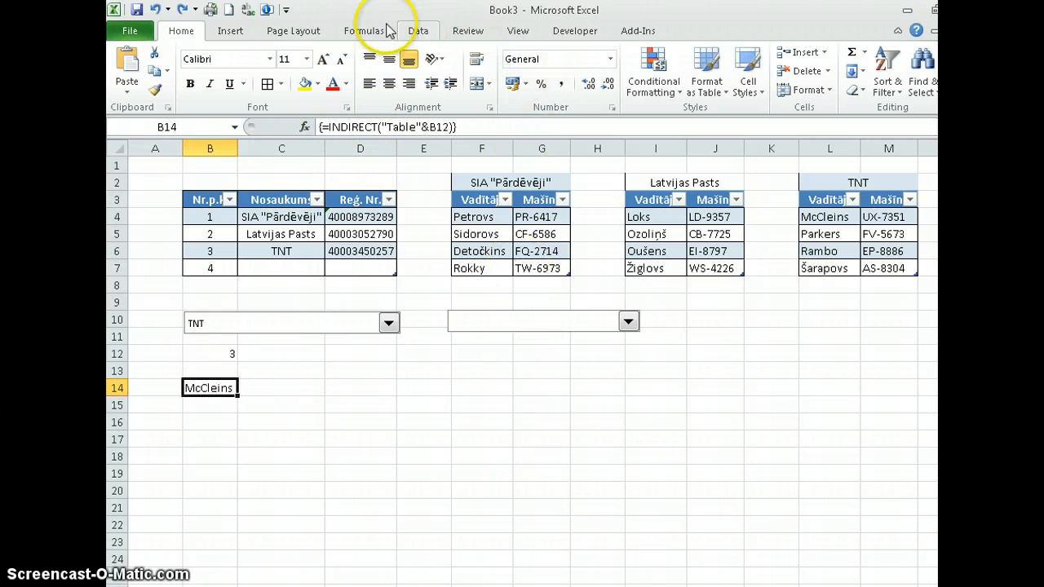
Define the workbook name vad referring to =INDIRECT("Table"&$B$12&"[Vadītājs]") with an absolute cell reference
click(364, 30)
click(479, 89)
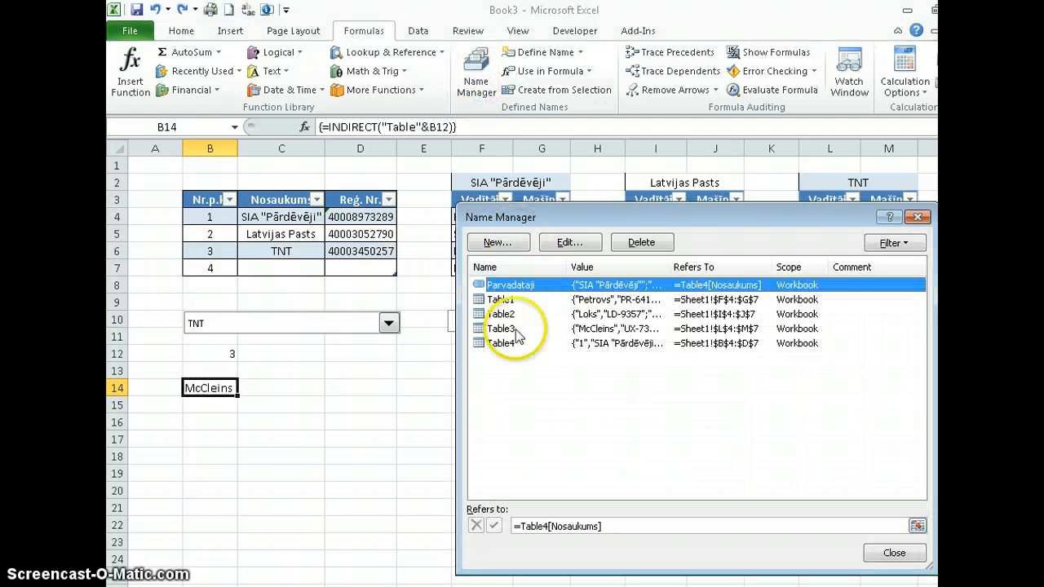
click(497, 242)
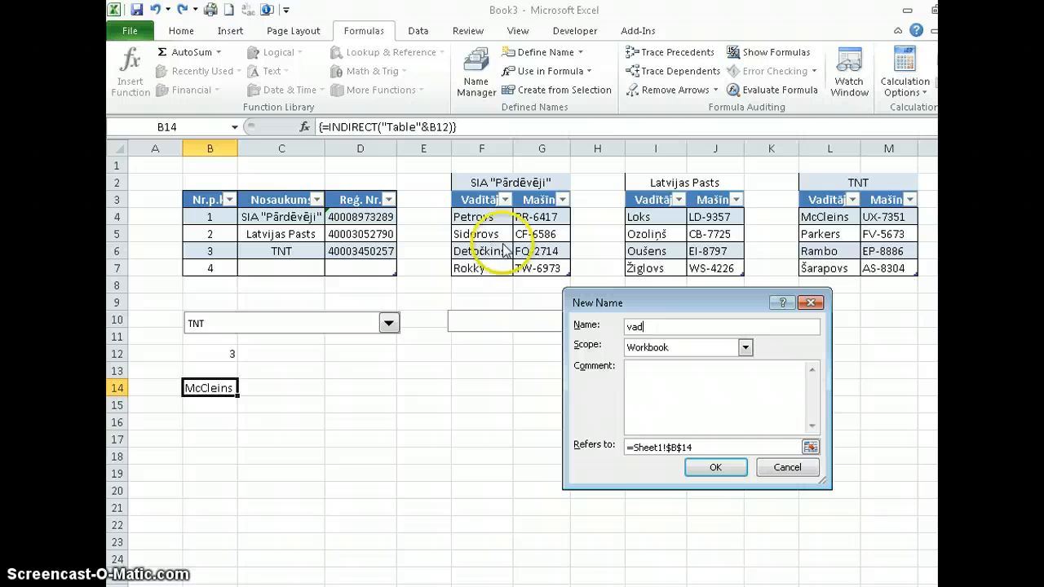
click(705, 447)
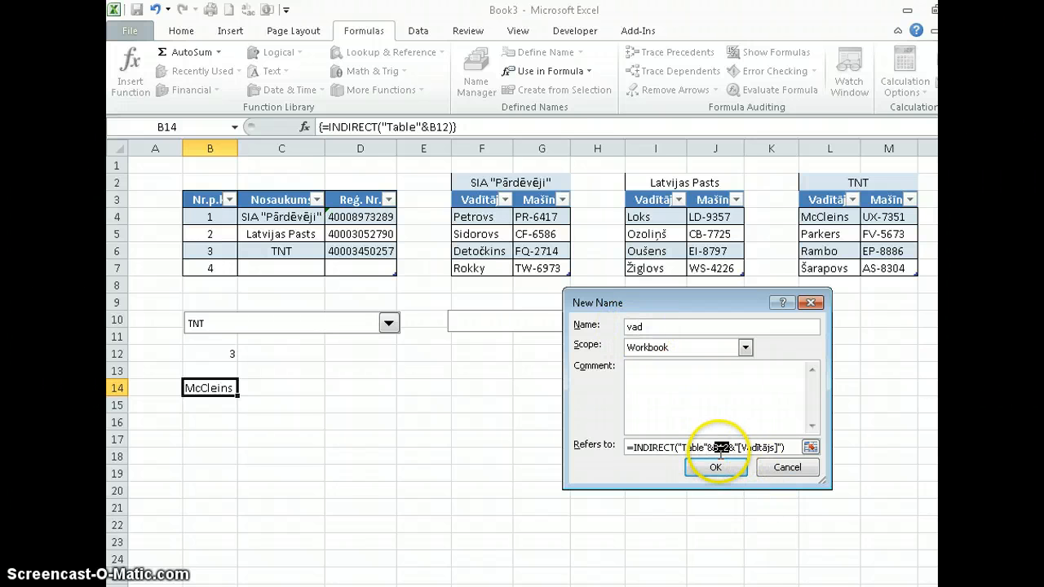
key(F4)
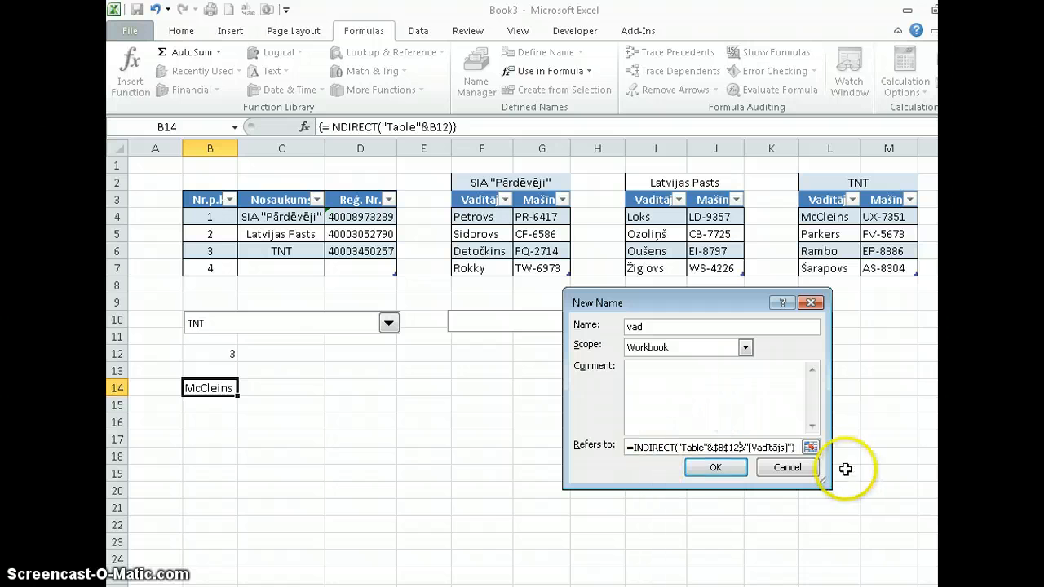
click(716, 468)
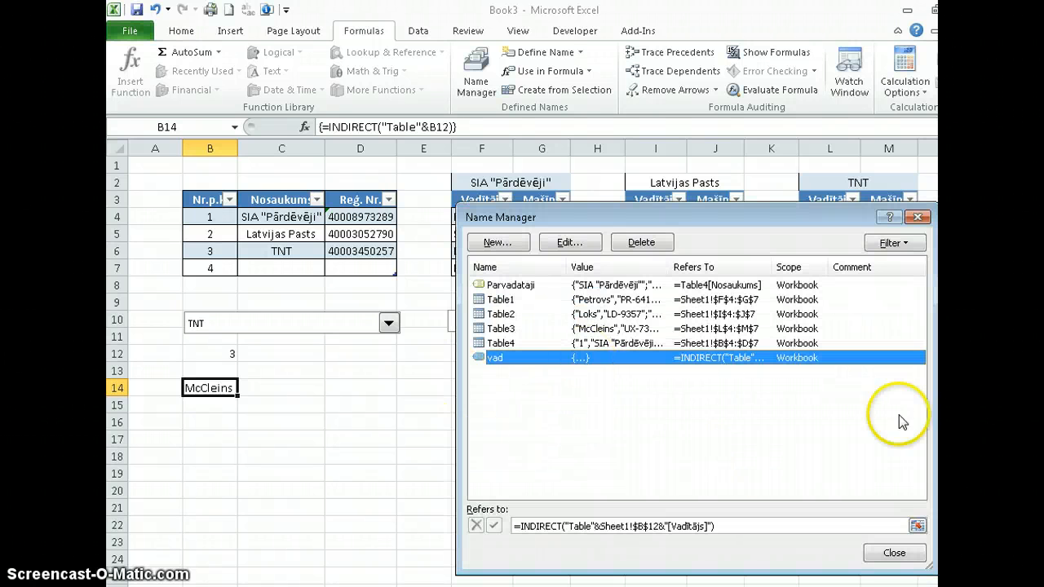
click(895, 555)
Set the empty driver combo box's input range to vad and its cell link to $F$12
click(502, 367)
right_click(510, 325)
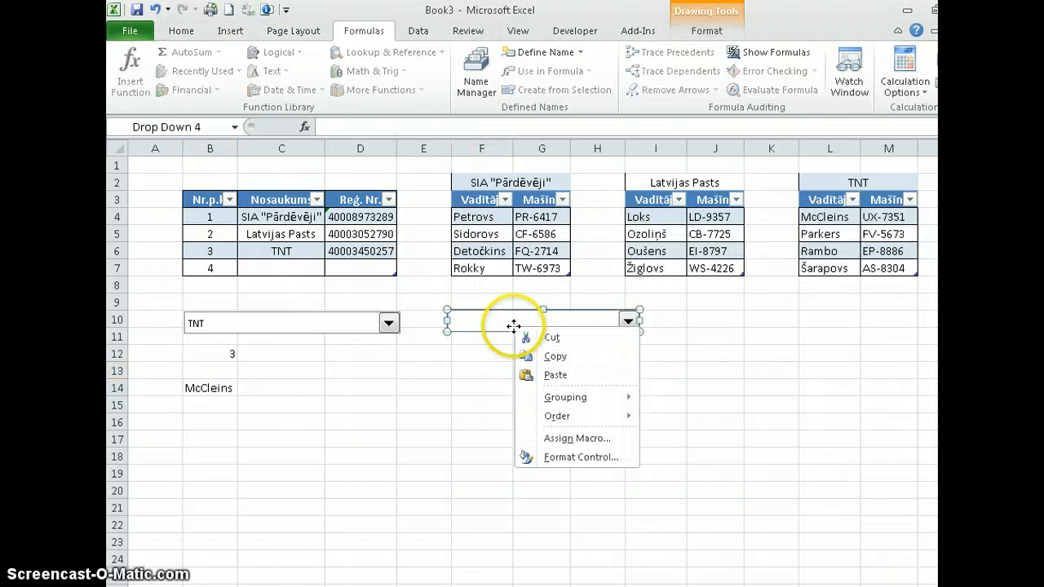
click(571, 457)
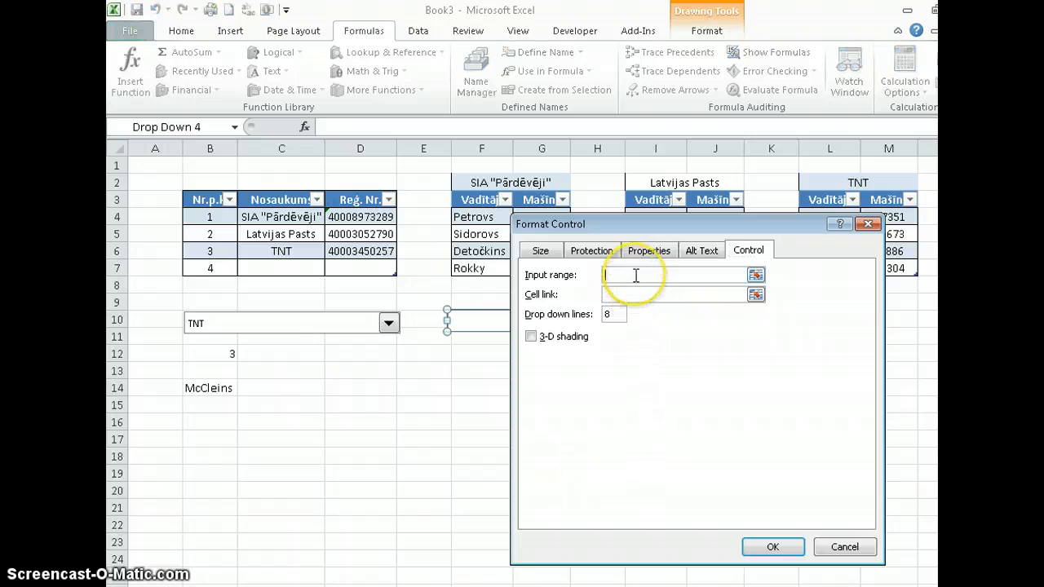
text(vad)
click(613, 295)
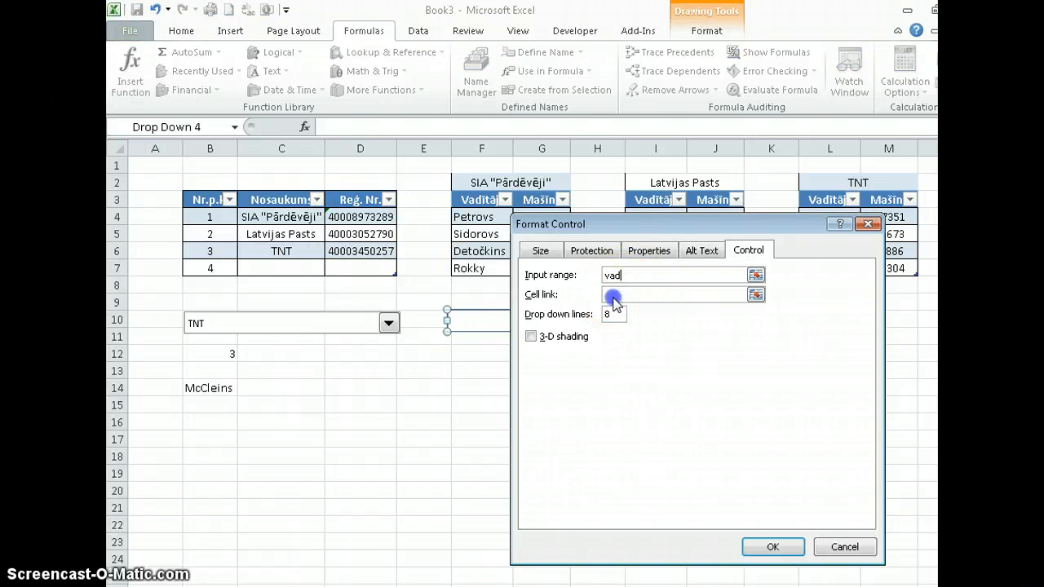
drag(603, 227, 724, 227)
click(501, 352)
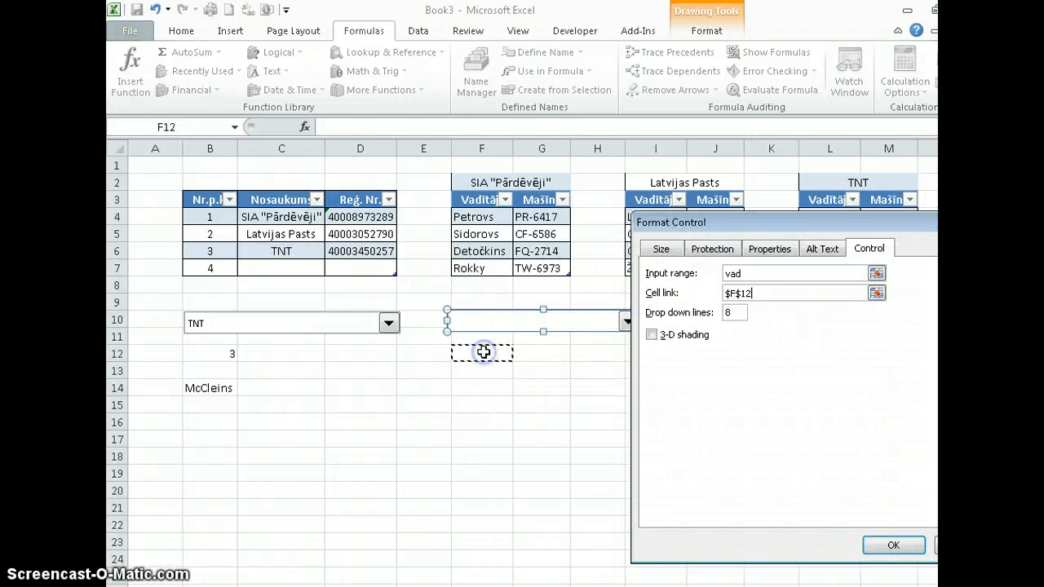
click(893, 544)
click(655, 491)
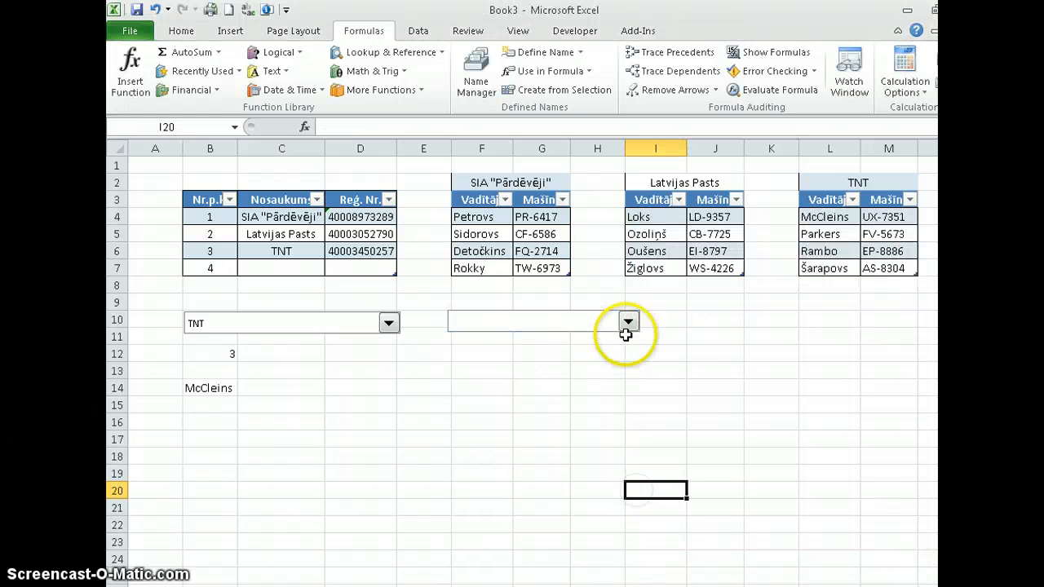
Test the driver list for TNT, switch the company to SIA "Pārdēvēji", and choose the third driver
click(627, 323)
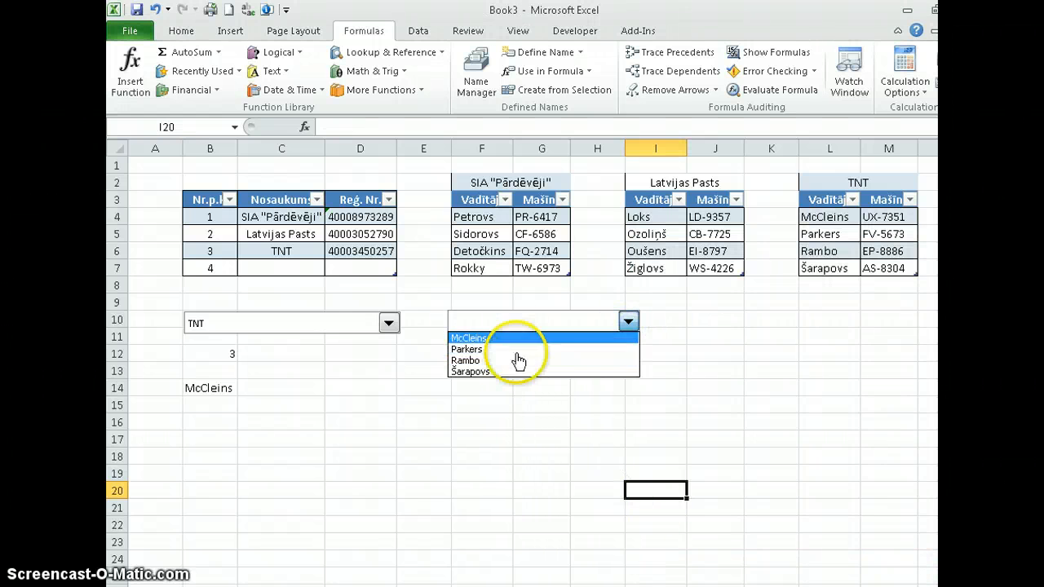
click(527, 408)
click(389, 323)
click(318, 337)
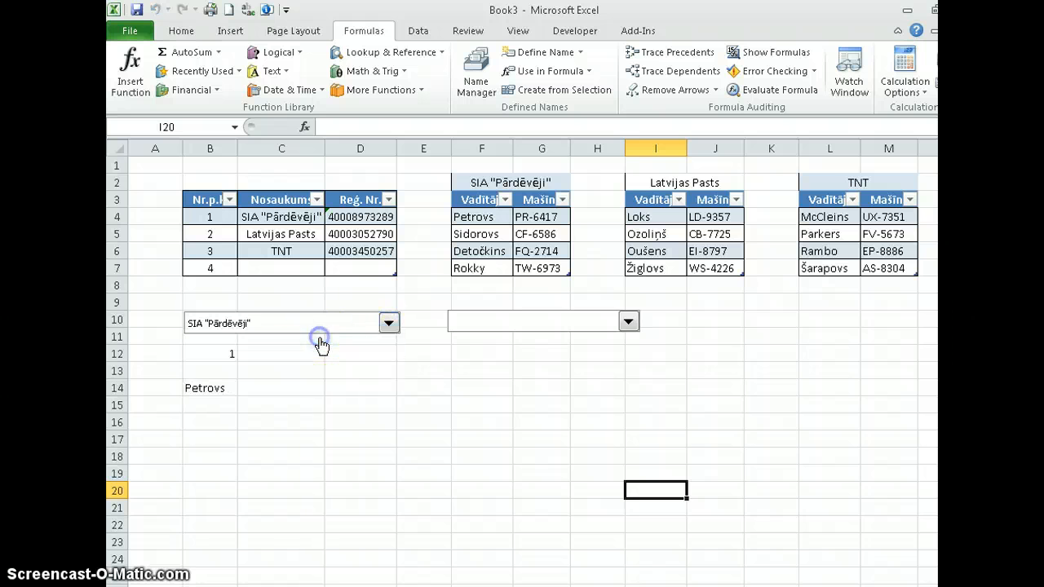
click(631, 324)
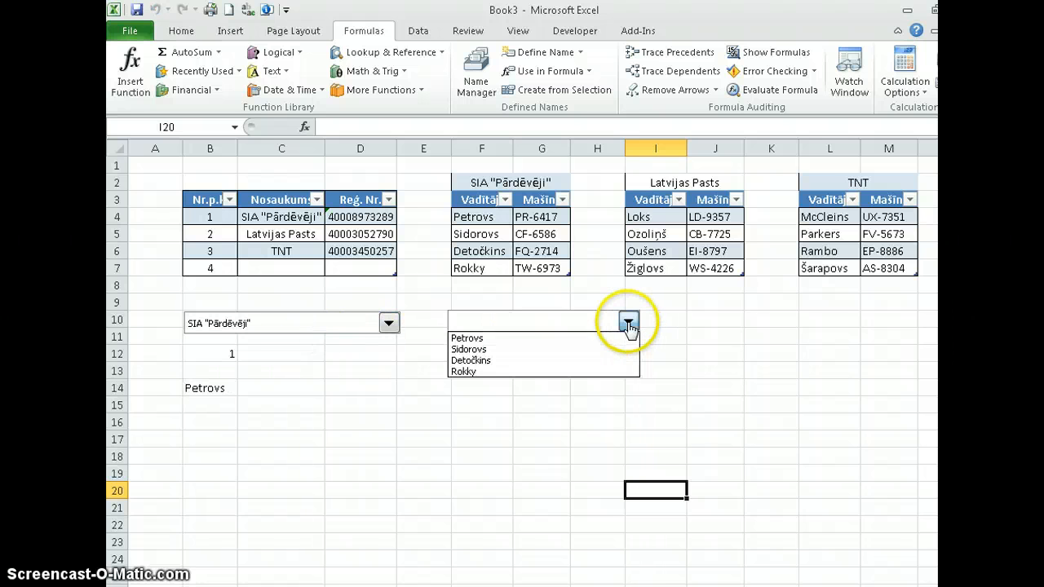
click(506, 359)
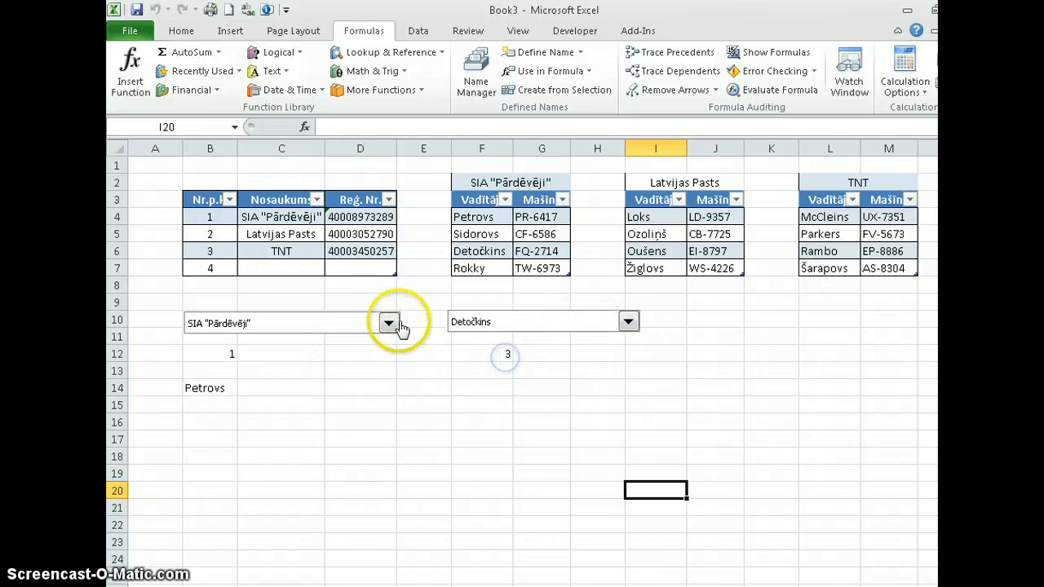
Switch the company combo box to TNT and check the driver combo box's linked cell F12
click(389, 323)
click(304, 367)
click(551, 388)
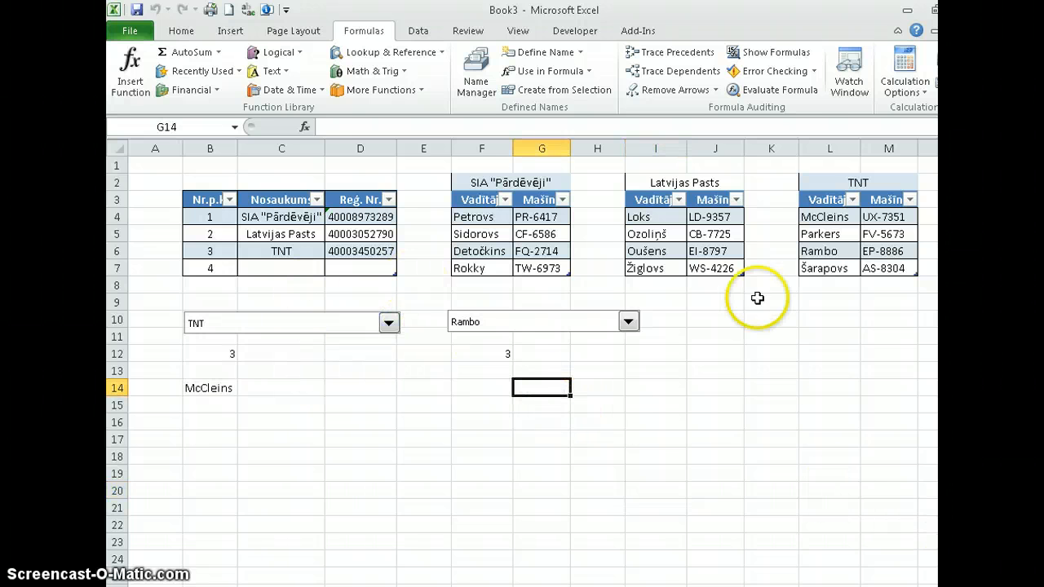
click(471, 353)
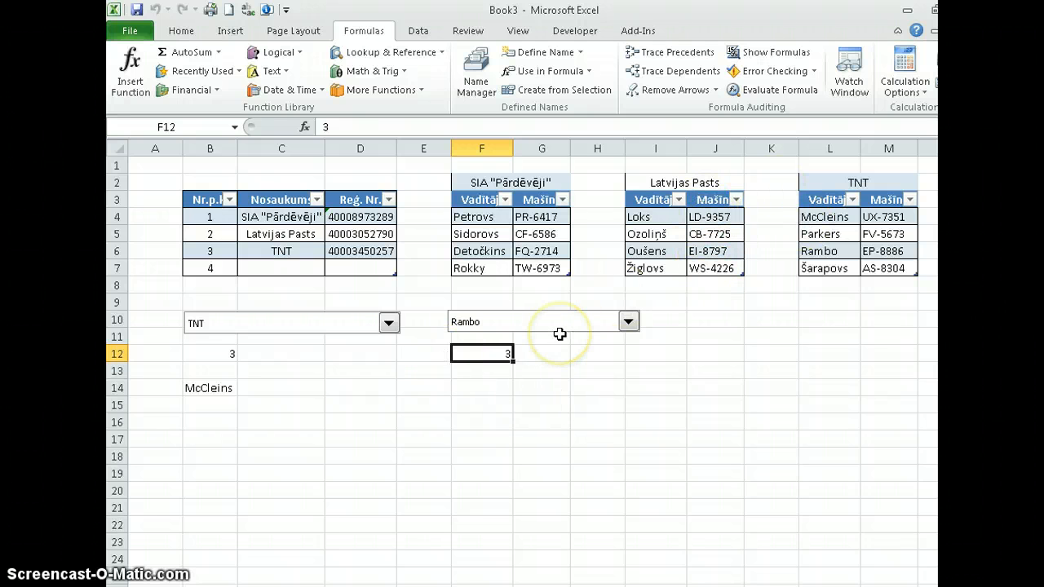
Inspect the INDIRECT array formula in B14 and the list of drivers offered for TNT
click(220, 388)
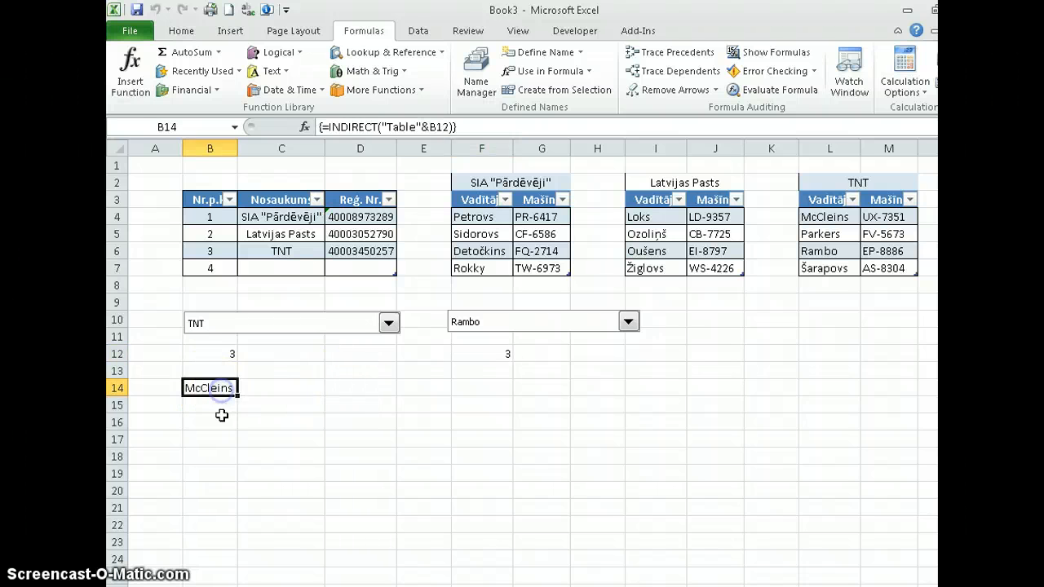
key(F2)
key(Escape)
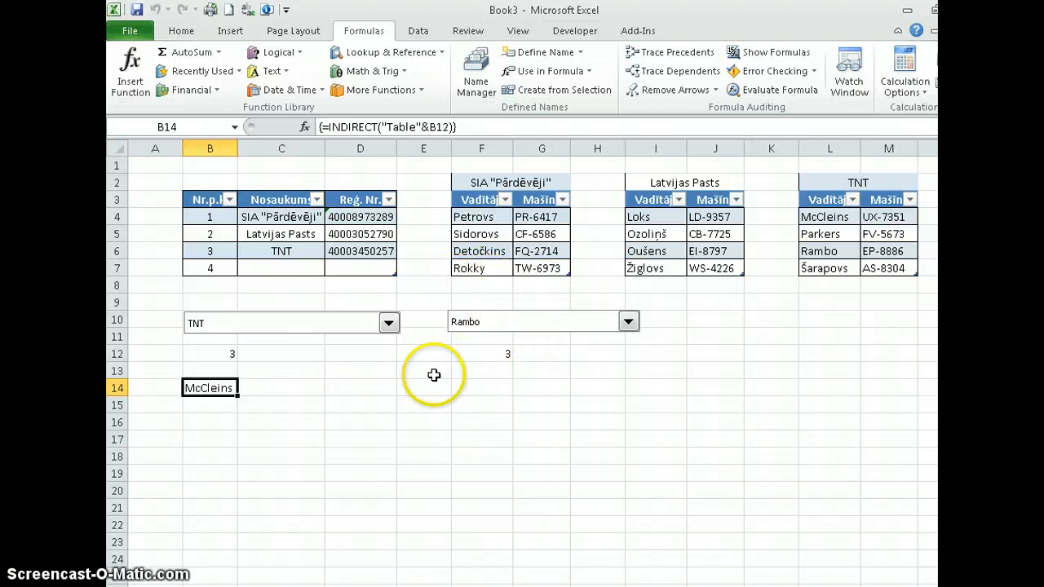
click(627, 321)
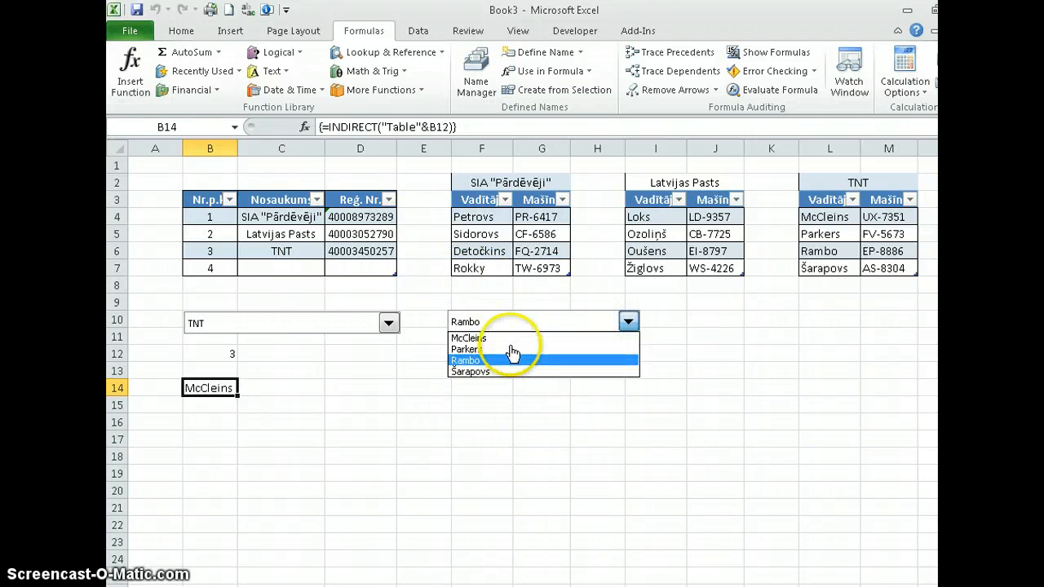
click(492, 288)
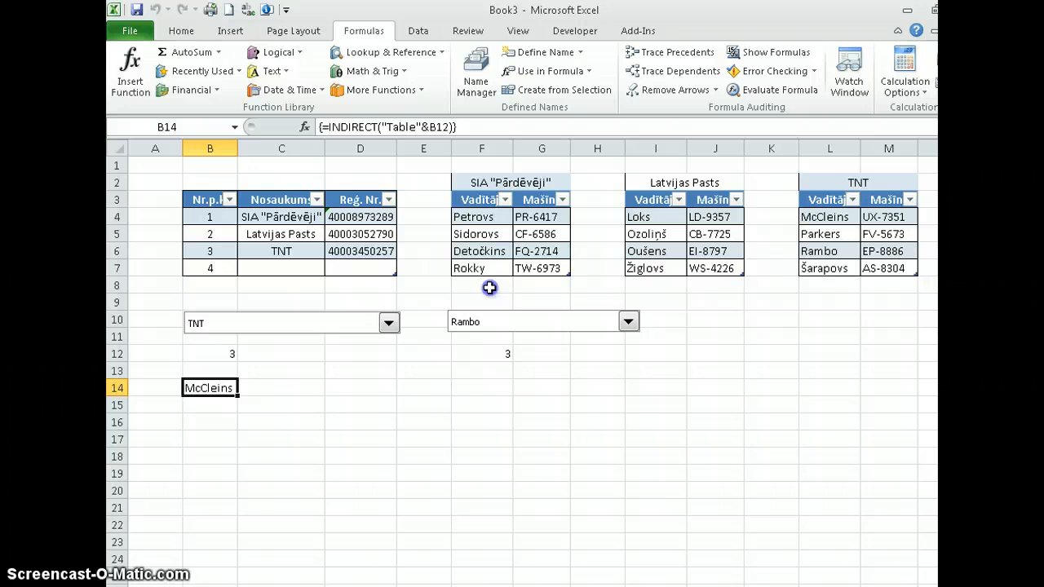
click(599, 289)
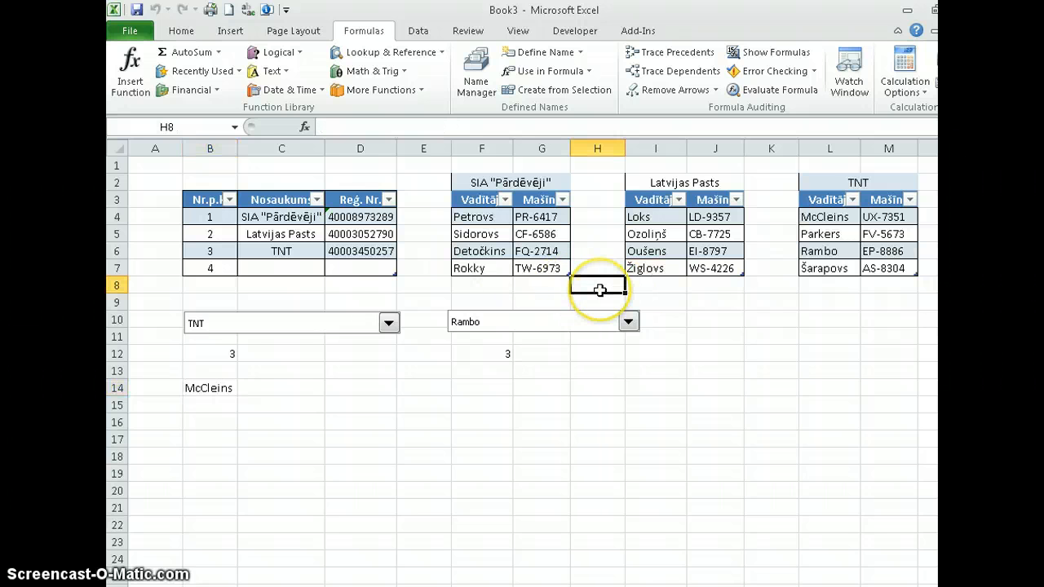